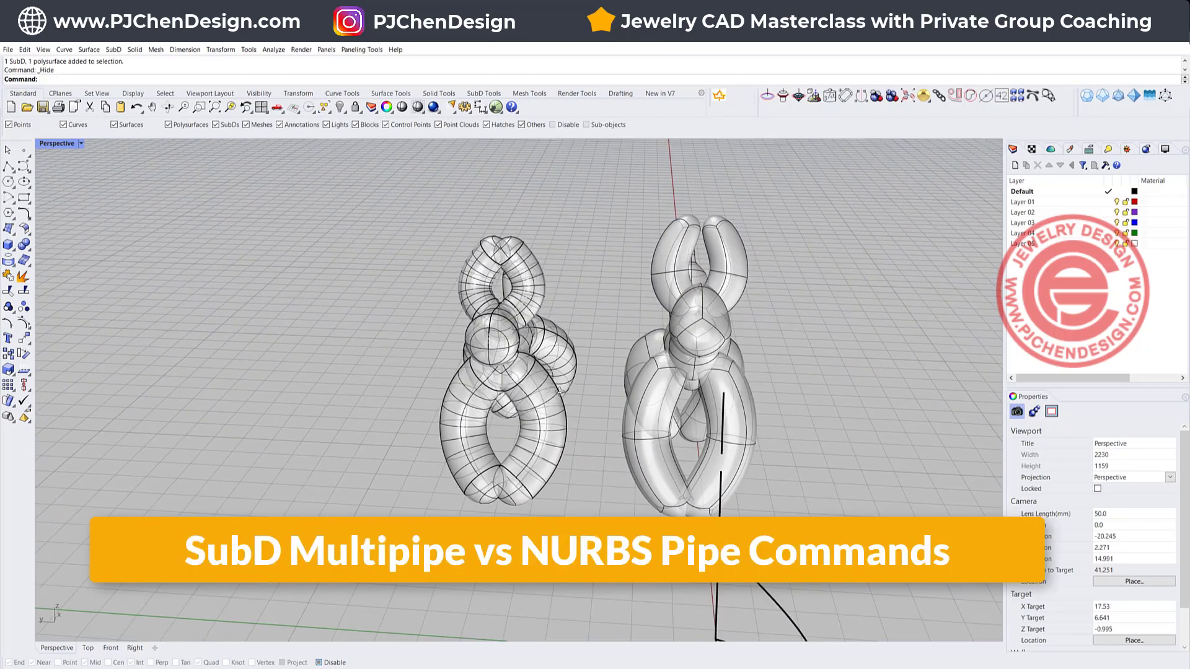
Step: Examine the two balloon-dog models from several angles and select the NURBS pipe dog to compare its construction with the SubD one
right_drag(709, 386, 623, 368)
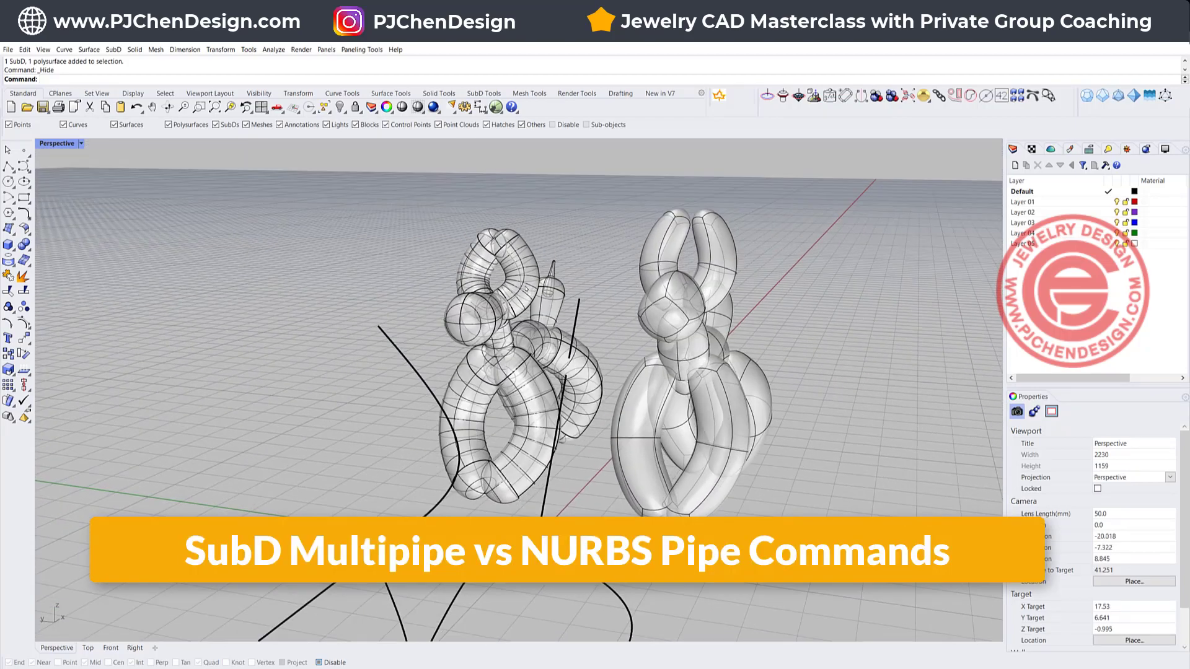
right_drag(769, 366, 667, 320)
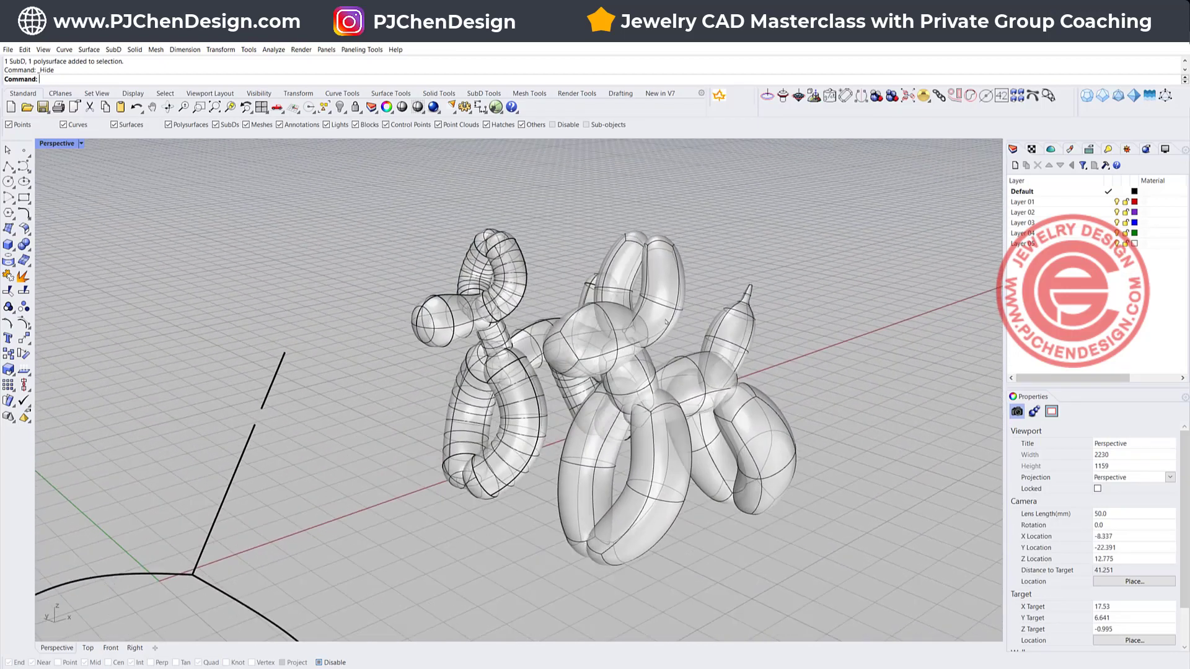
right_drag(674, 366, 682, 343)
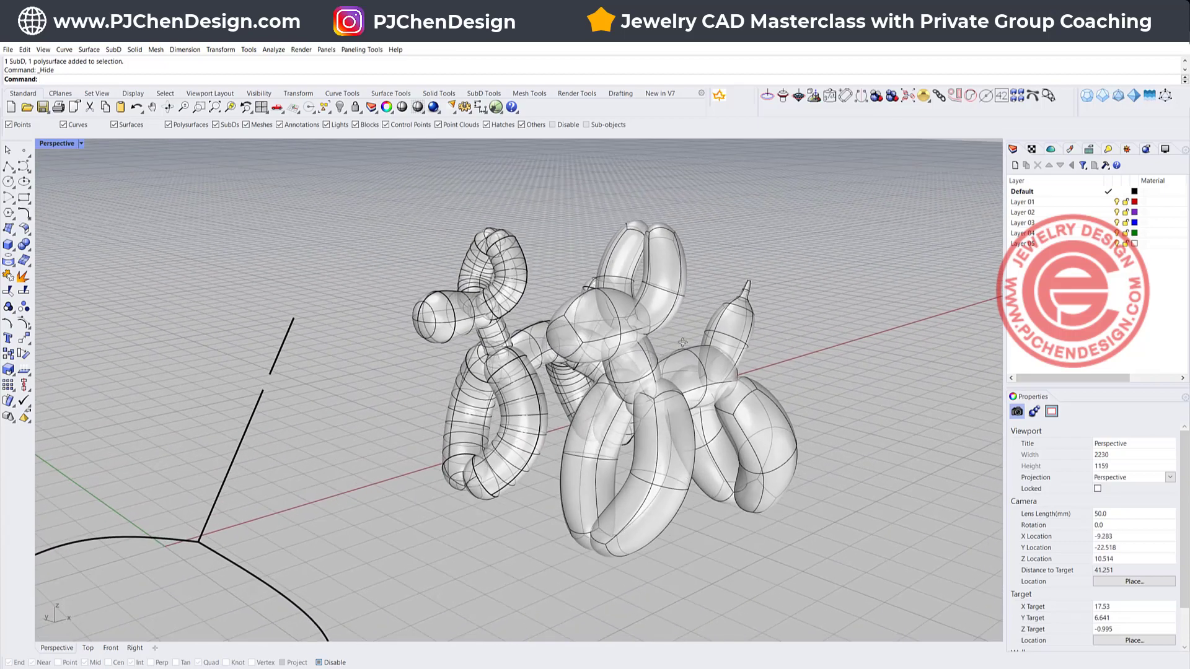
right_drag(522, 348, 561, 346)
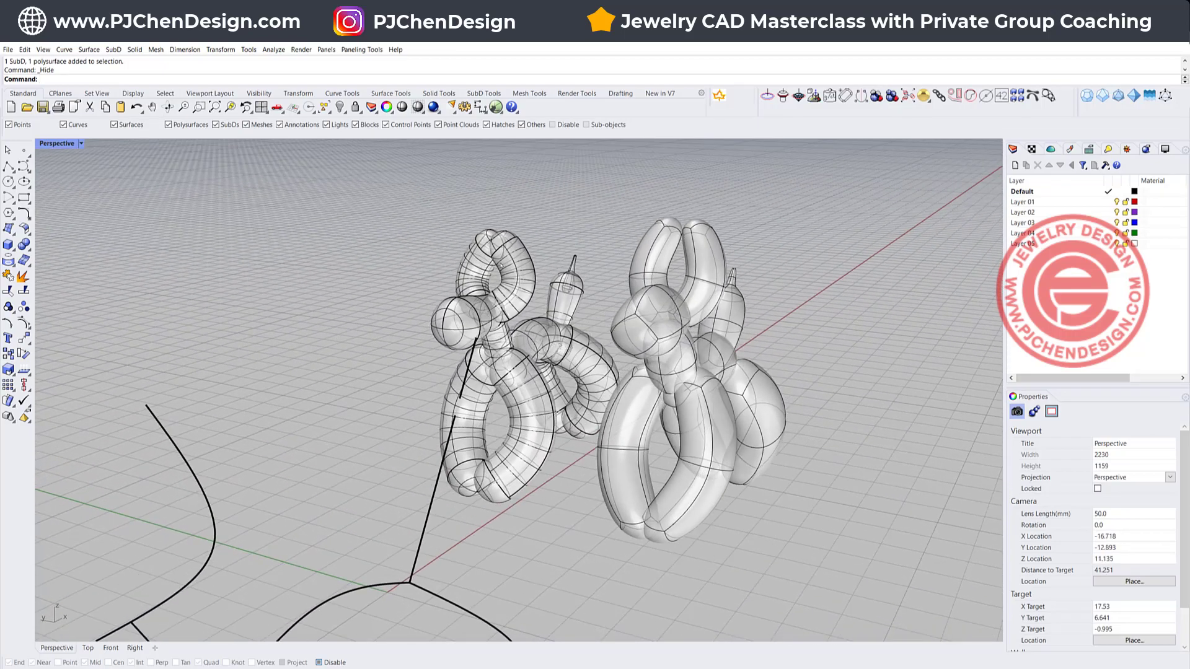
right_drag(514, 297, 700, 307)
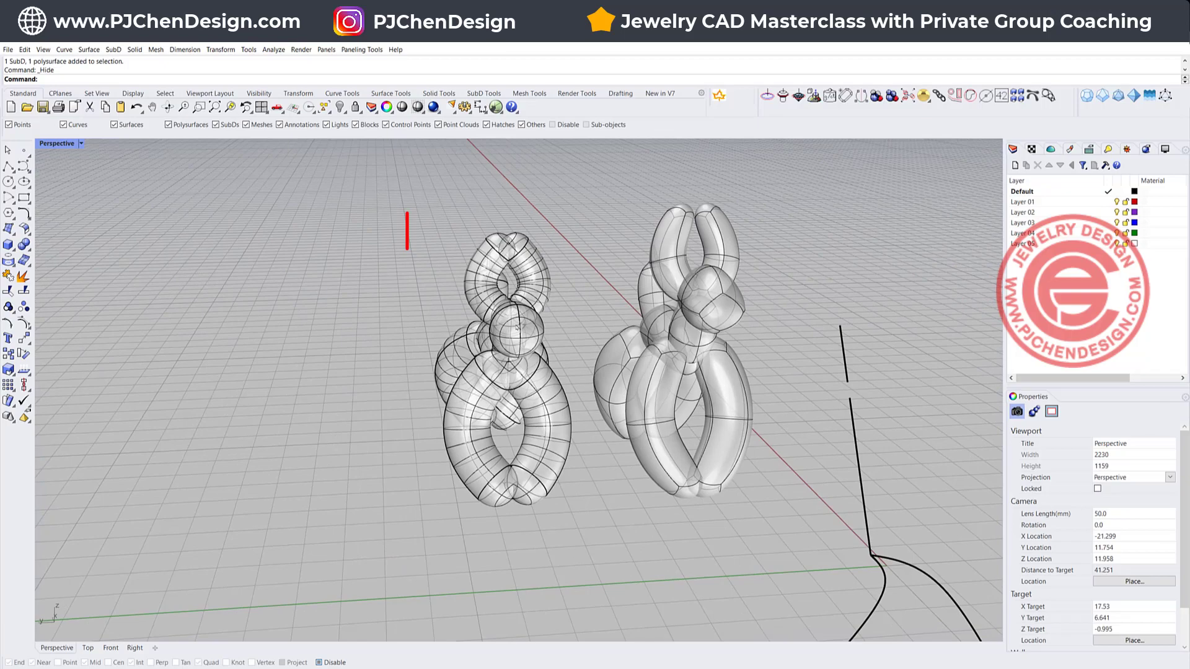
scroll(525, 280, up, 4)
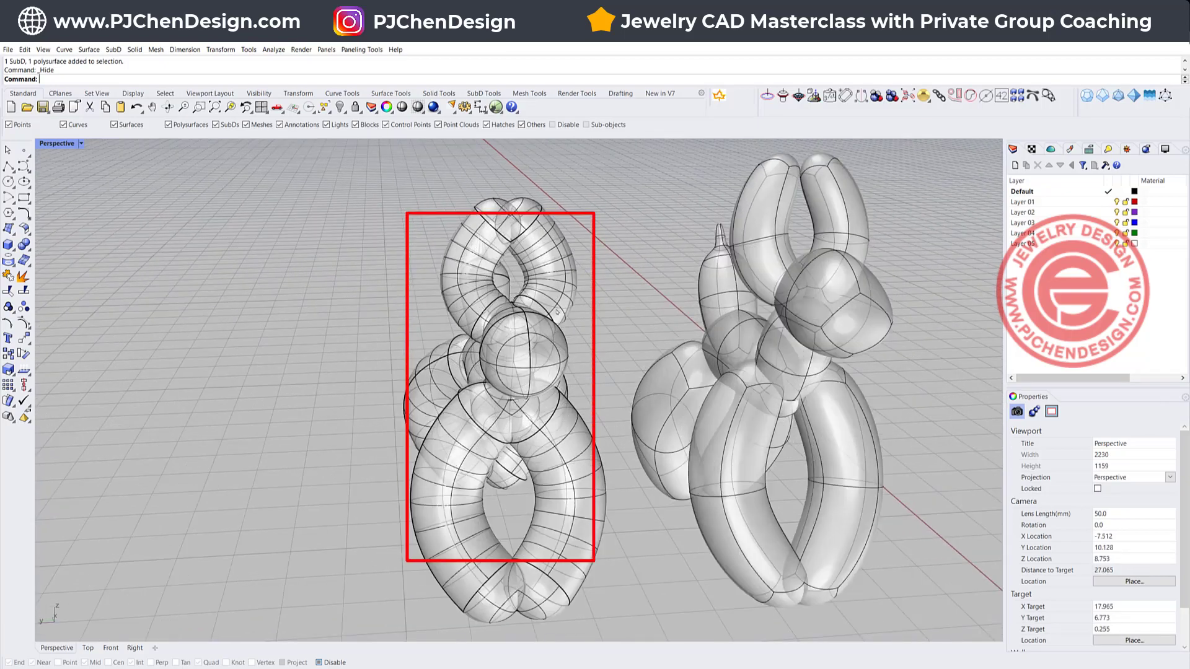
right_drag(561, 427, 645, 426)
scroll(699, 334, up, 4)
click(705, 333)
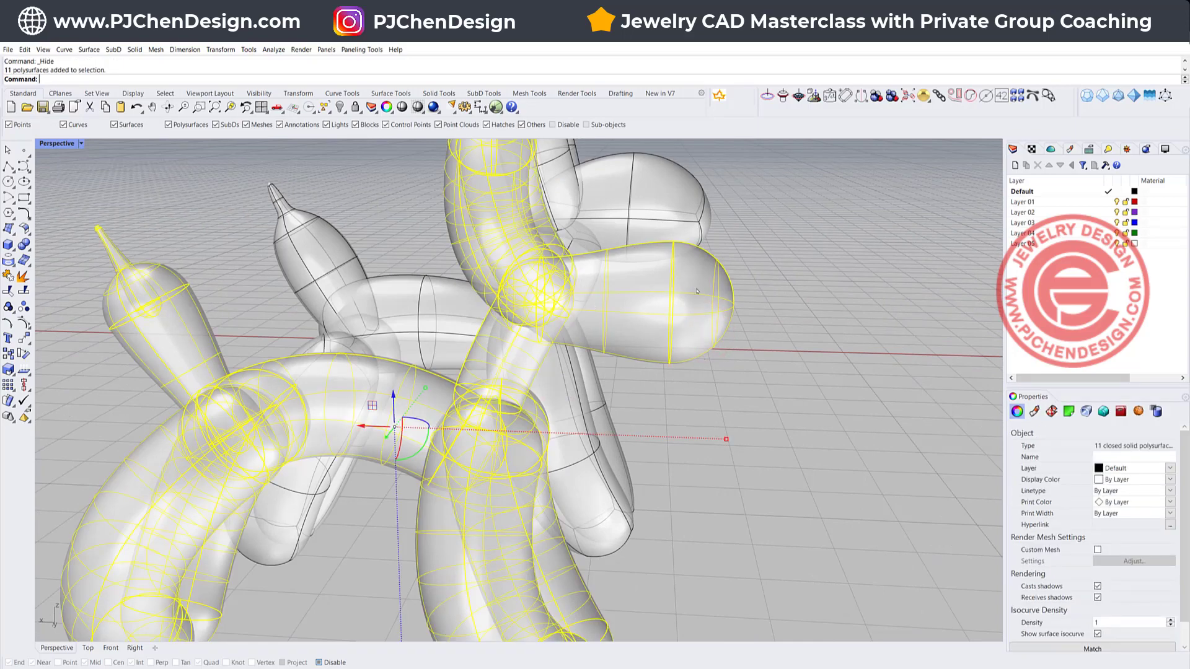
click(804, 375)
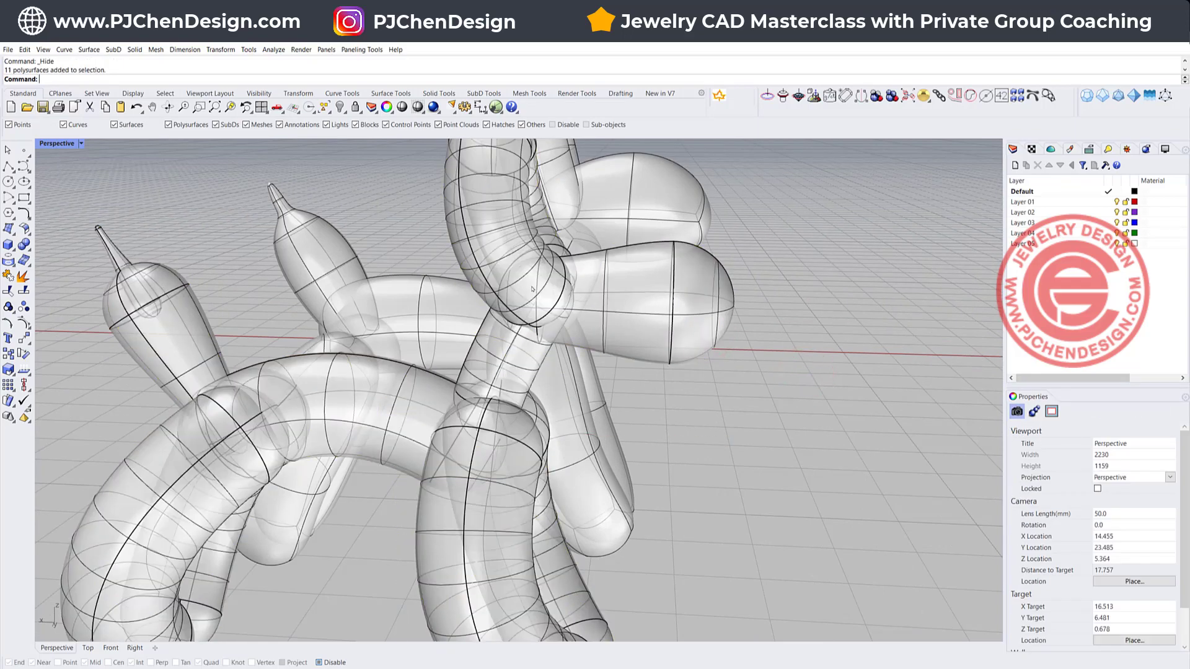
Step: Create a round-capped solid pipe along the arched body curve, with a uniform radius of about 0.75
scroll(722, 342, down, 5)
right_drag(722, 341, 416, 354)
scroll(490, 348, down, 6)
click(415, 354)
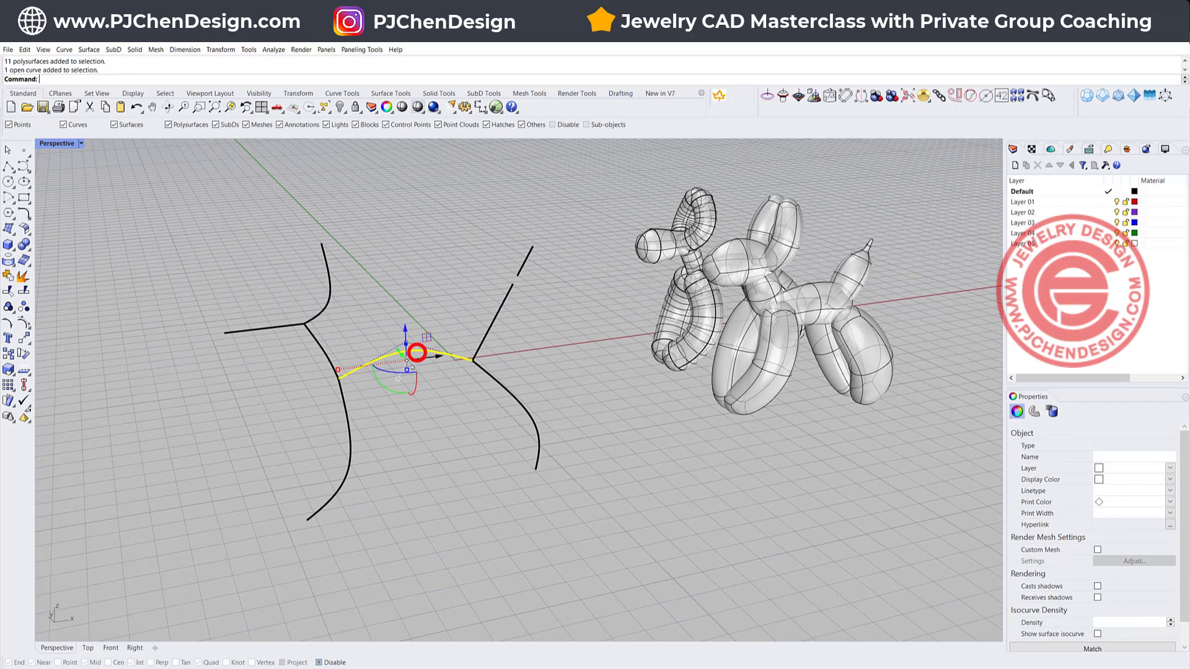
scroll(438, 358, up, 3)
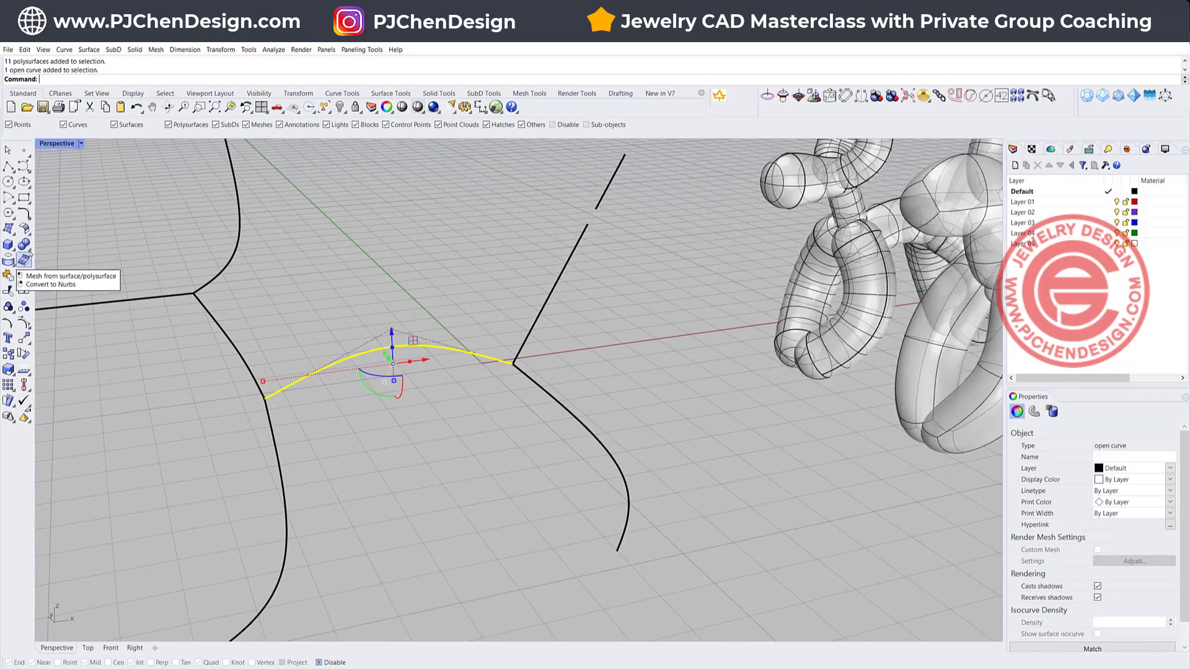
click(25, 245)
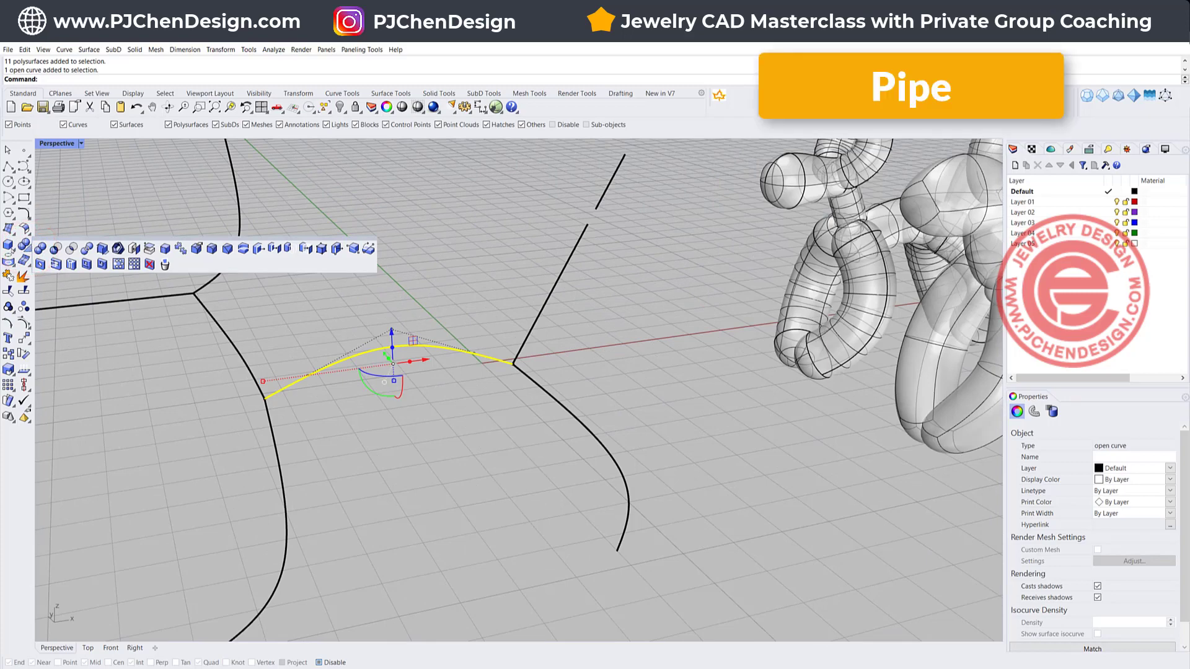
click(12, 247)
click(40, 279)
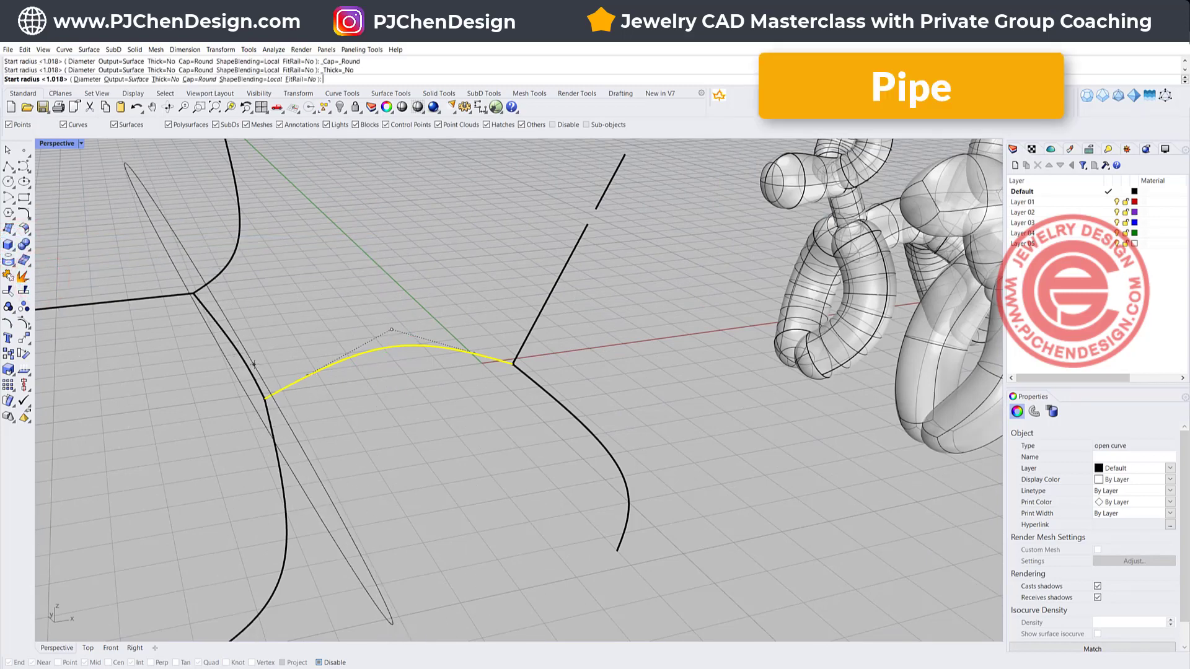
right_drag(325, 391, 352, 417)
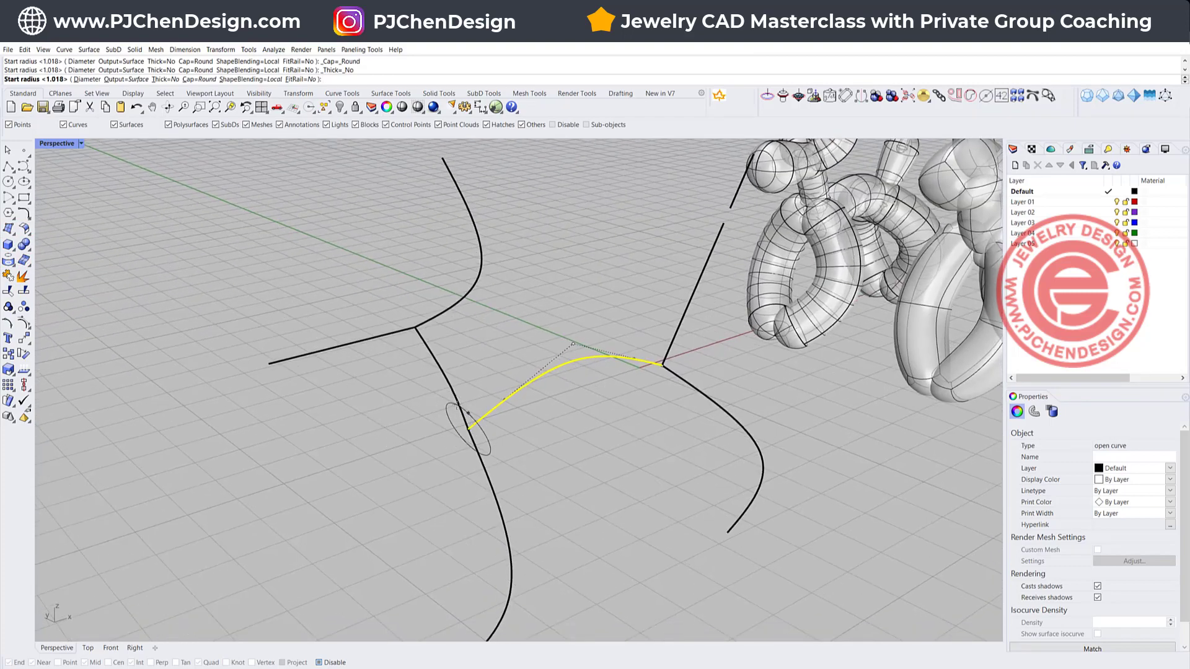
click(449, 403)
click(447, 404)
key(Return)
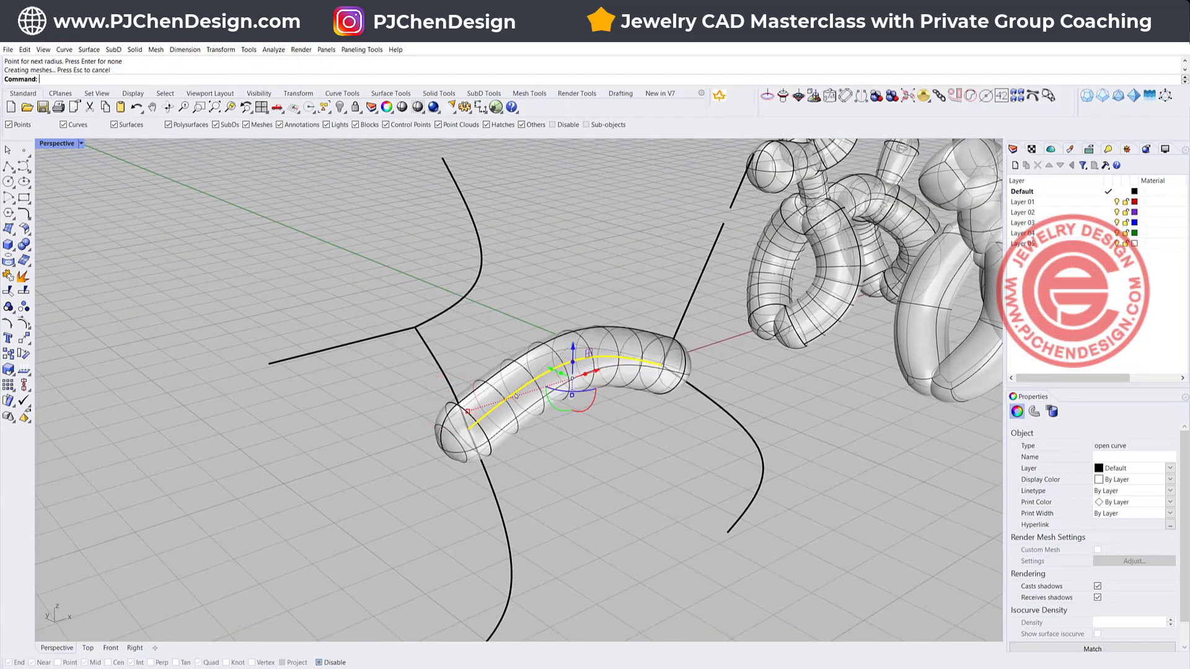
Step: Move the uniform pipe away from its rail curve so the arched body curve is free again
click(520, 360)
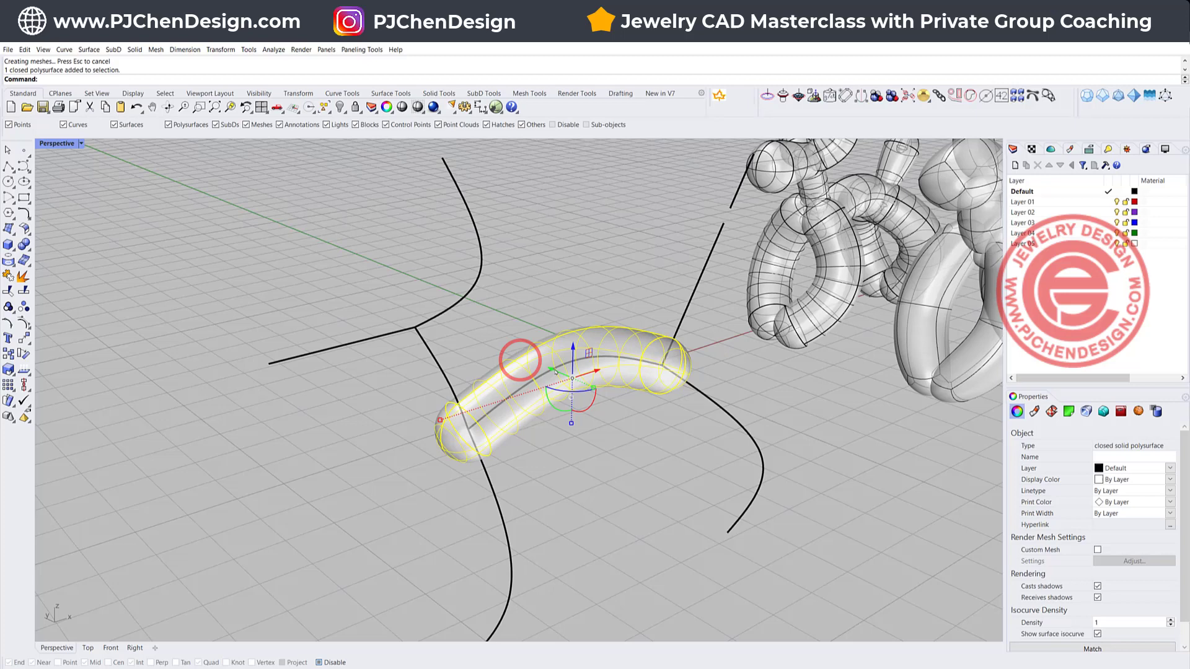
drag(555, 372, 451, 318)
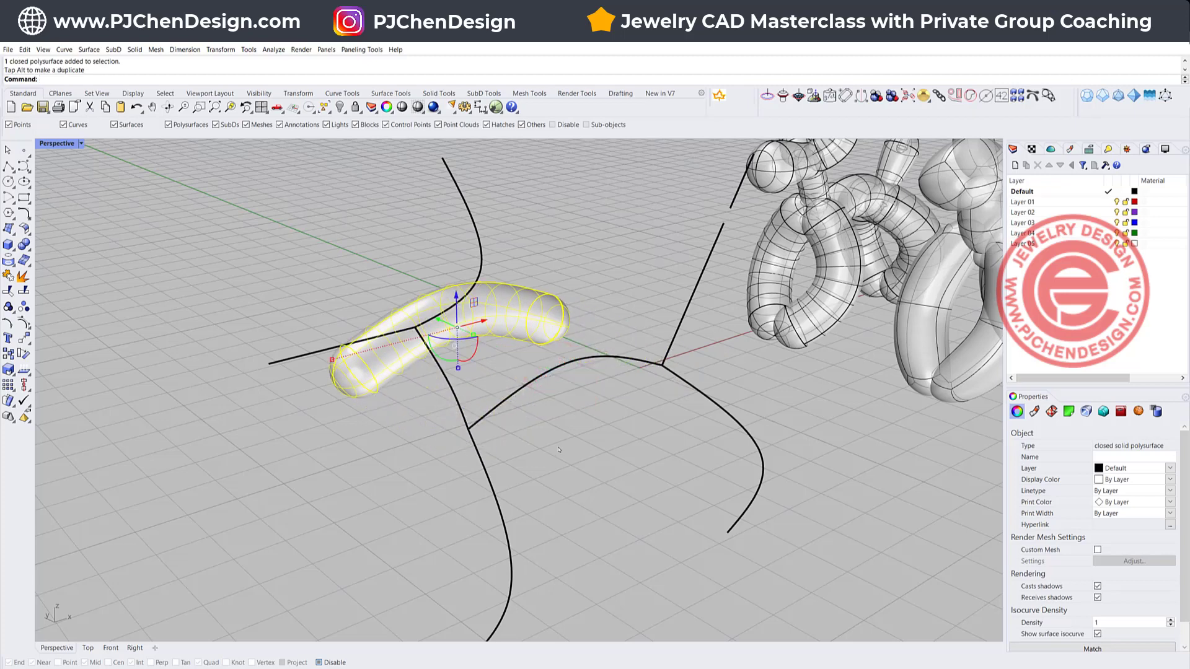
right_drag(543, 384, 535, 387)
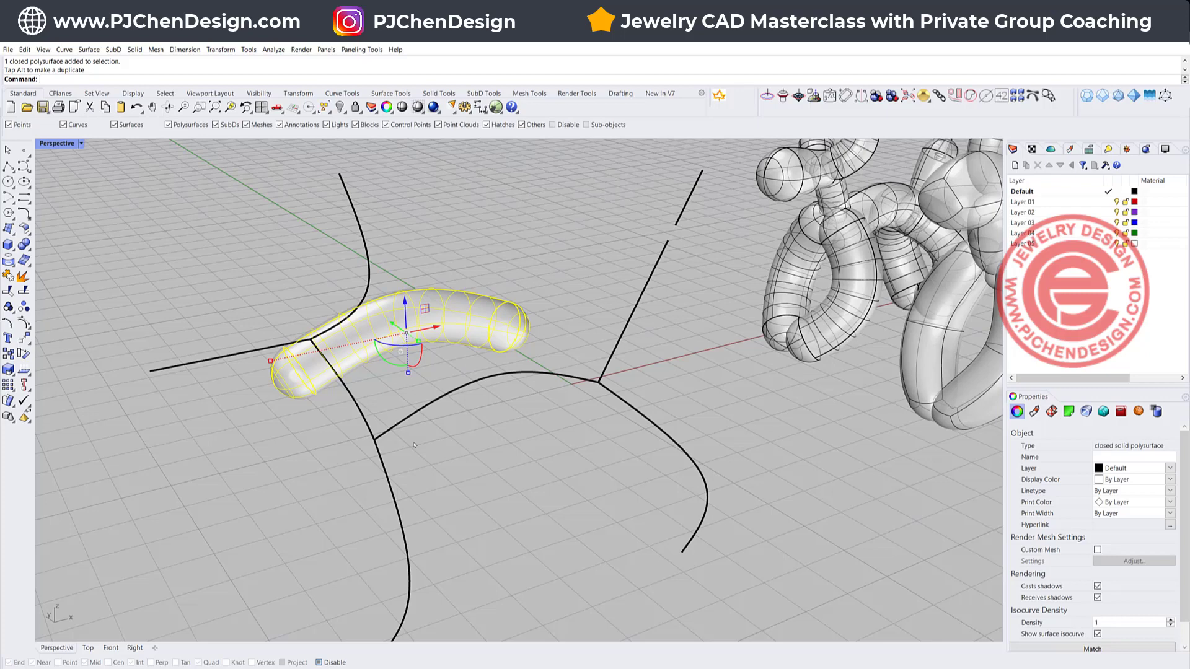
right_drag(414, 445, 416, 453)
Step: Pipe the arched body curve with a small start radius and a larger end radius of about 1.57, keeping round caps
right_click(414, 442)
click(400, 399)
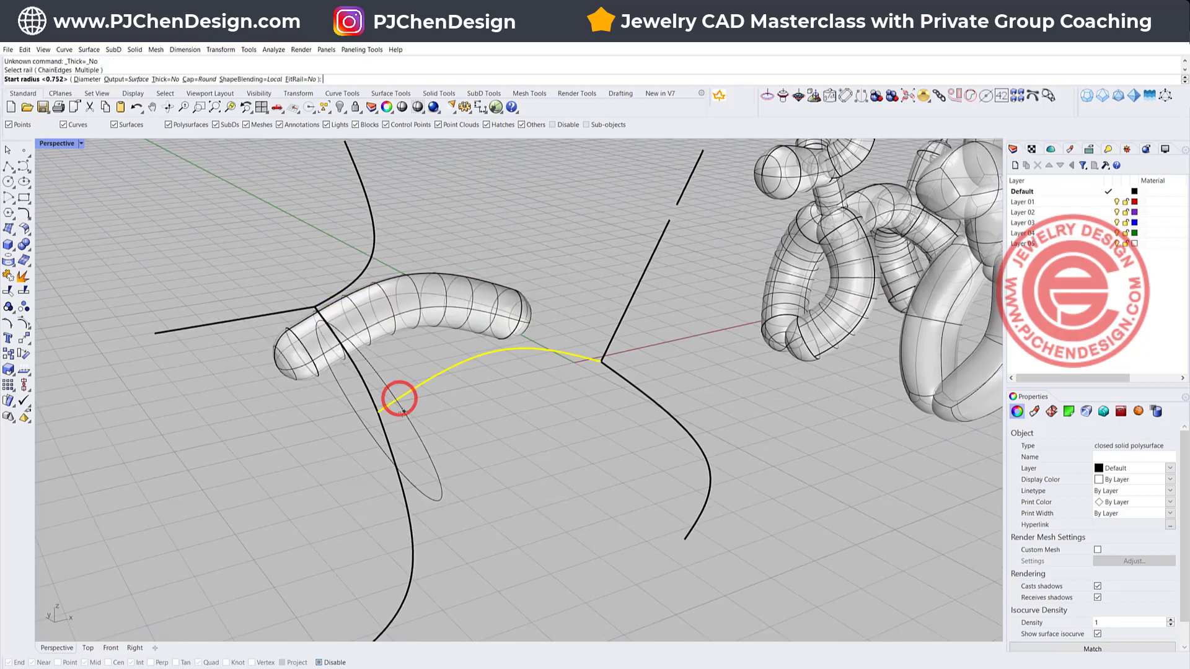
click(391, 430)
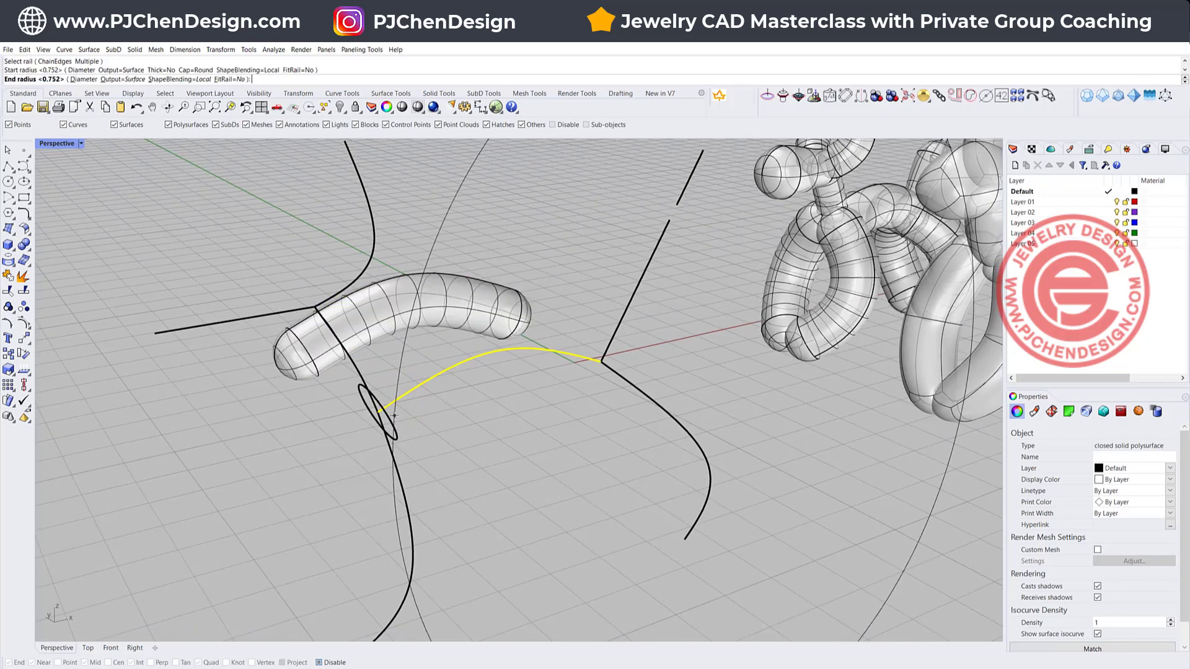
click(560, 388)
right_click(557, 390)
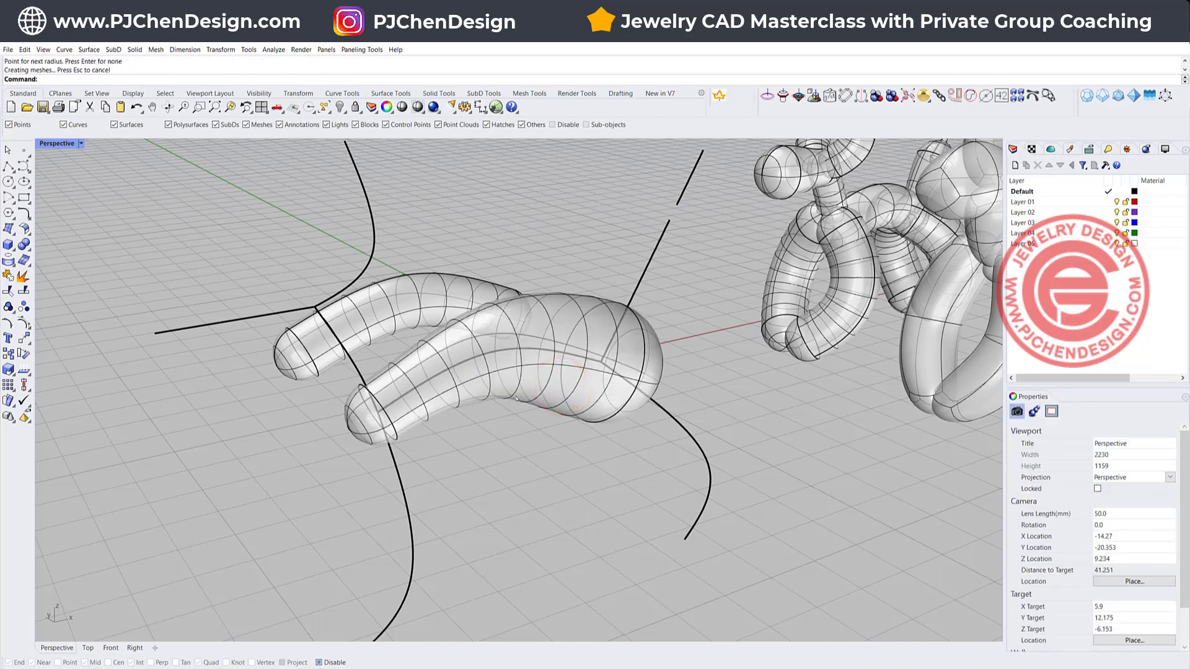
Step: Select the uniform and tapered pipes and move them together away from the rail curves
right_drag(530, 382, 493, 350)
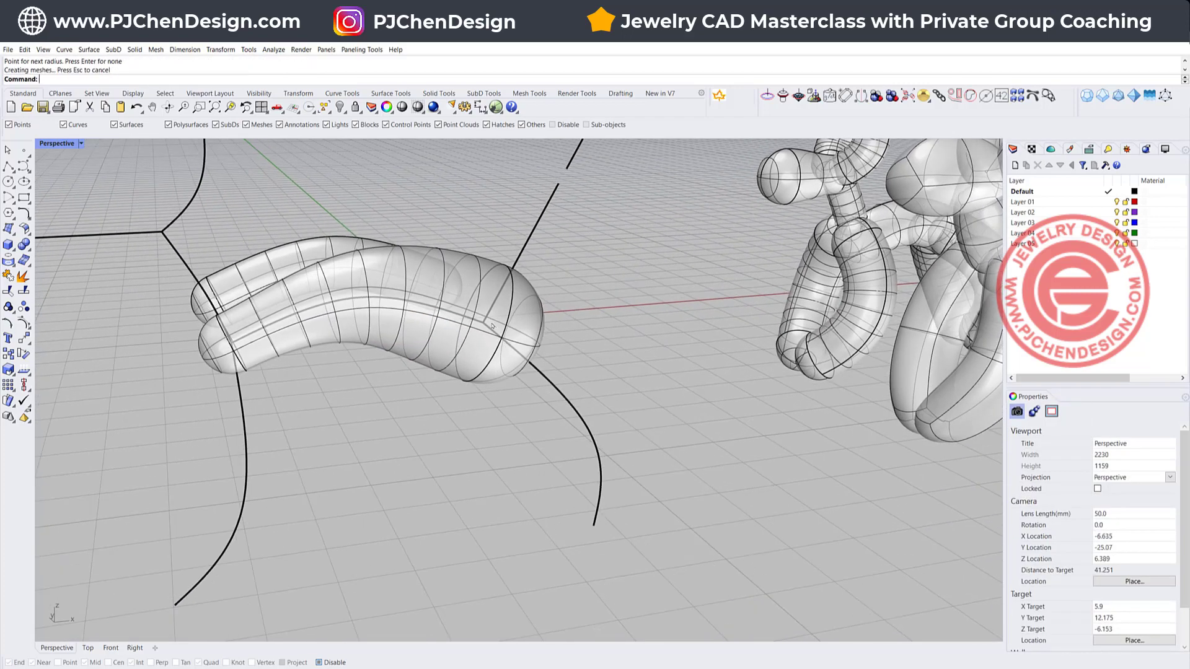
right_drag(258, 349, 619, 360)
click(709, 379)
shift+click(565, 373)
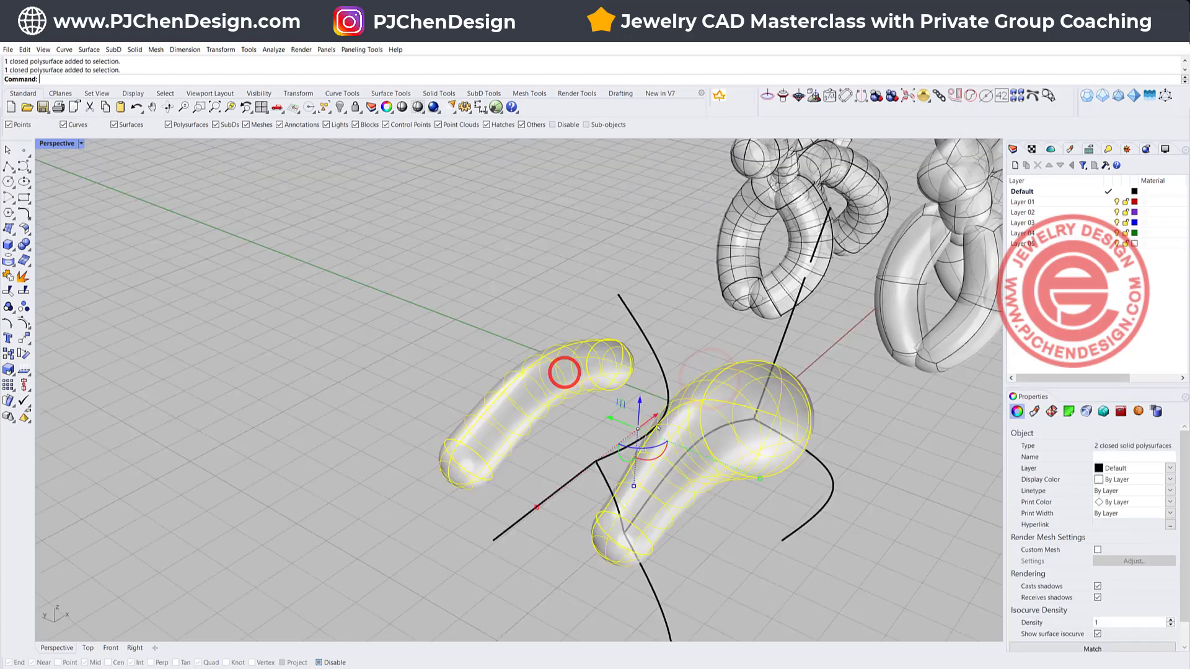
drag(609, 417, 480, 365)
click(746, 546)
Step: Pipe the arched body curve with start and end radii of about 0.55 and a larger radius near its middle
right_drag(746, 546, 330, 408)
right_click(330, 408)
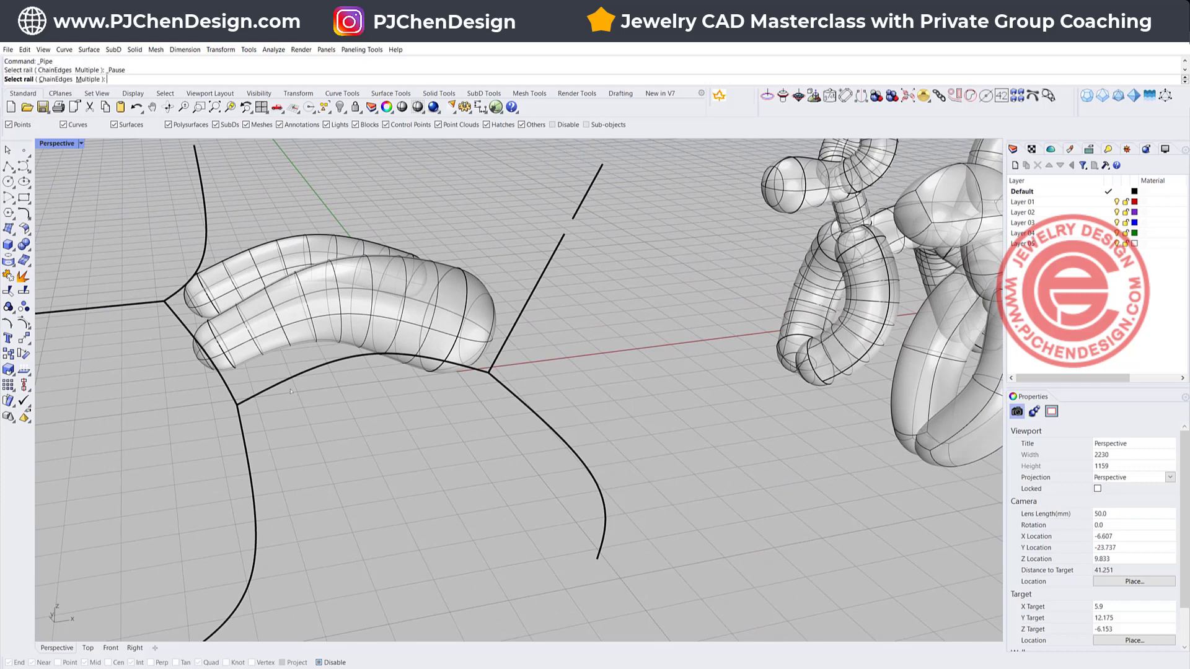
click(291, 377)
right_click(292, 378)
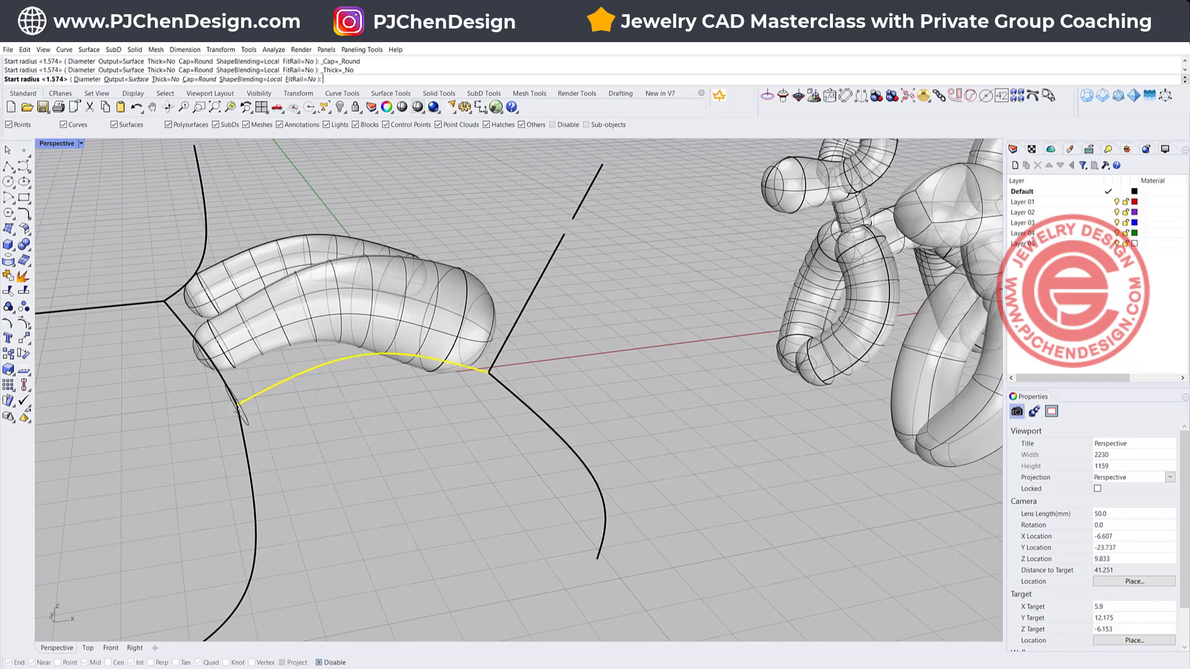
click(238, 411)
right_click(264, 416)
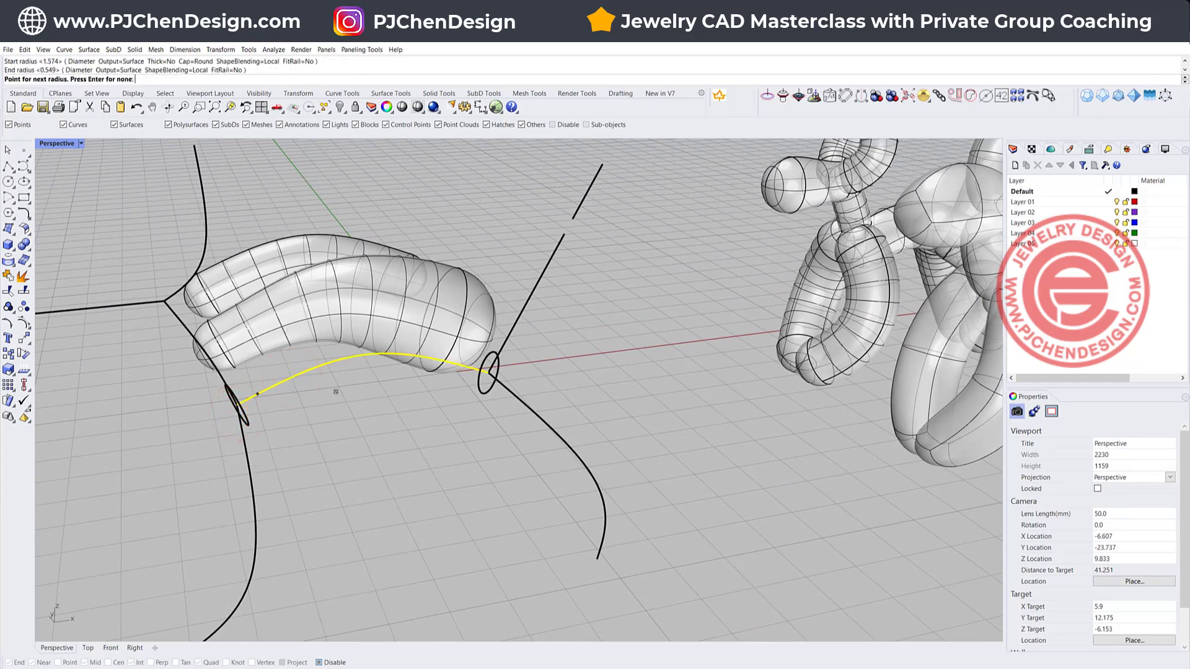
click(374, 366)
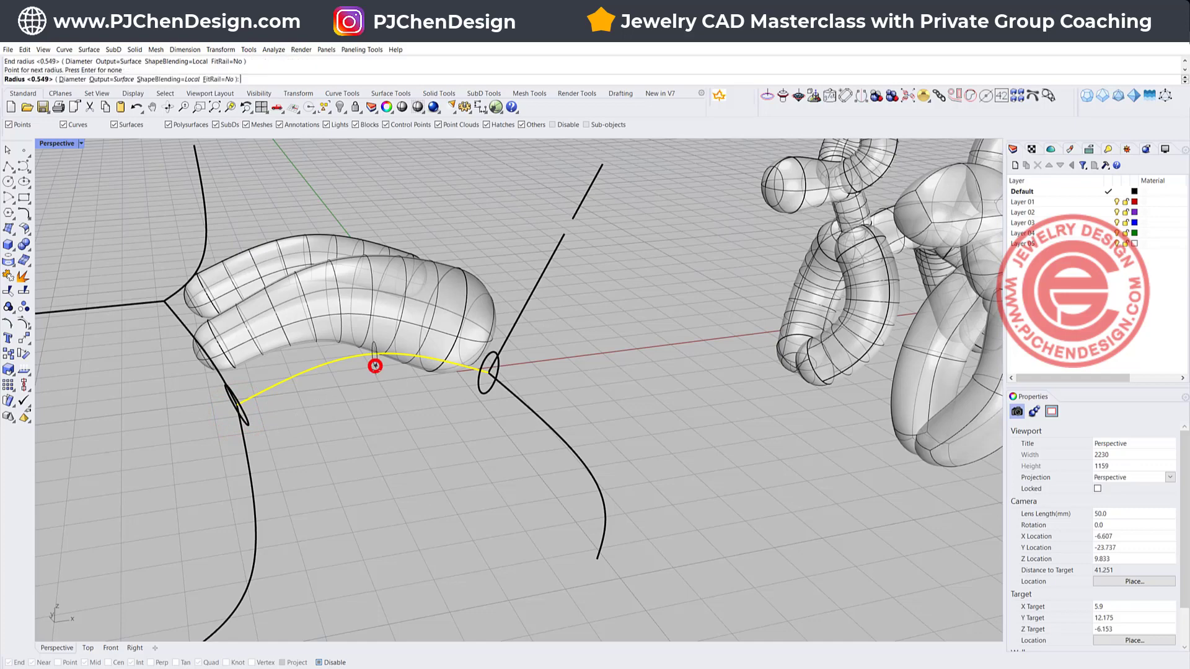
click(381, 403)
key(Return)
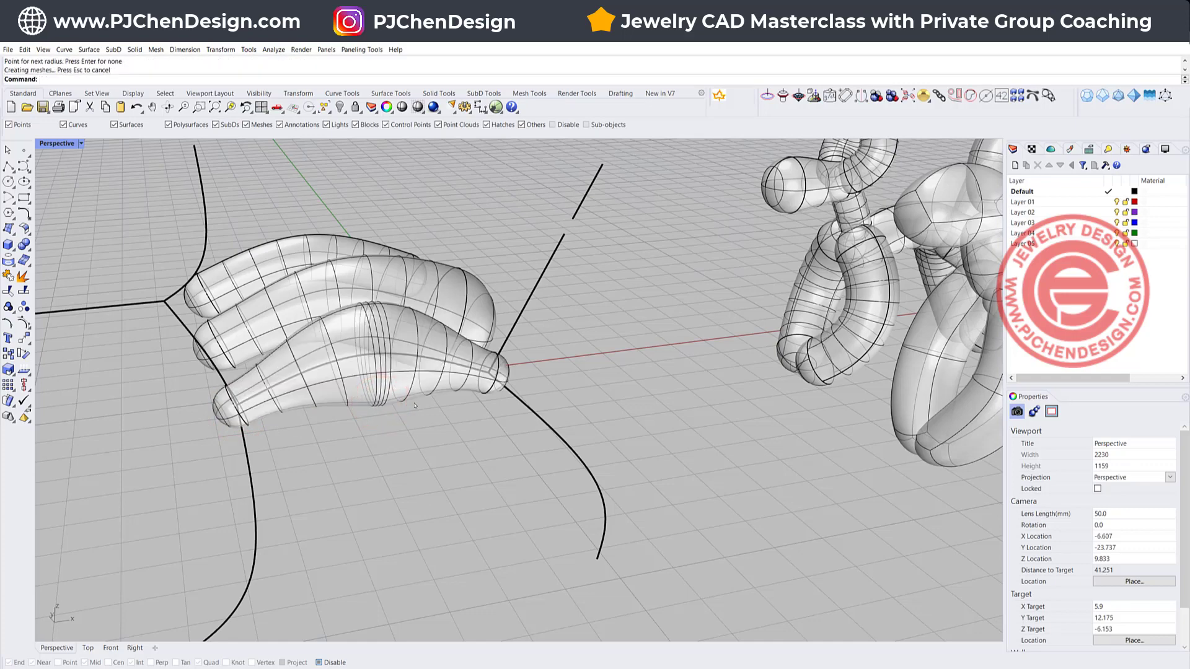
Step: Inspect the pipe with the thick middle, then switch to the four-viewport layout and frame the pipes and curves in Top and Front
right_drag(415, 406, 245, 305)
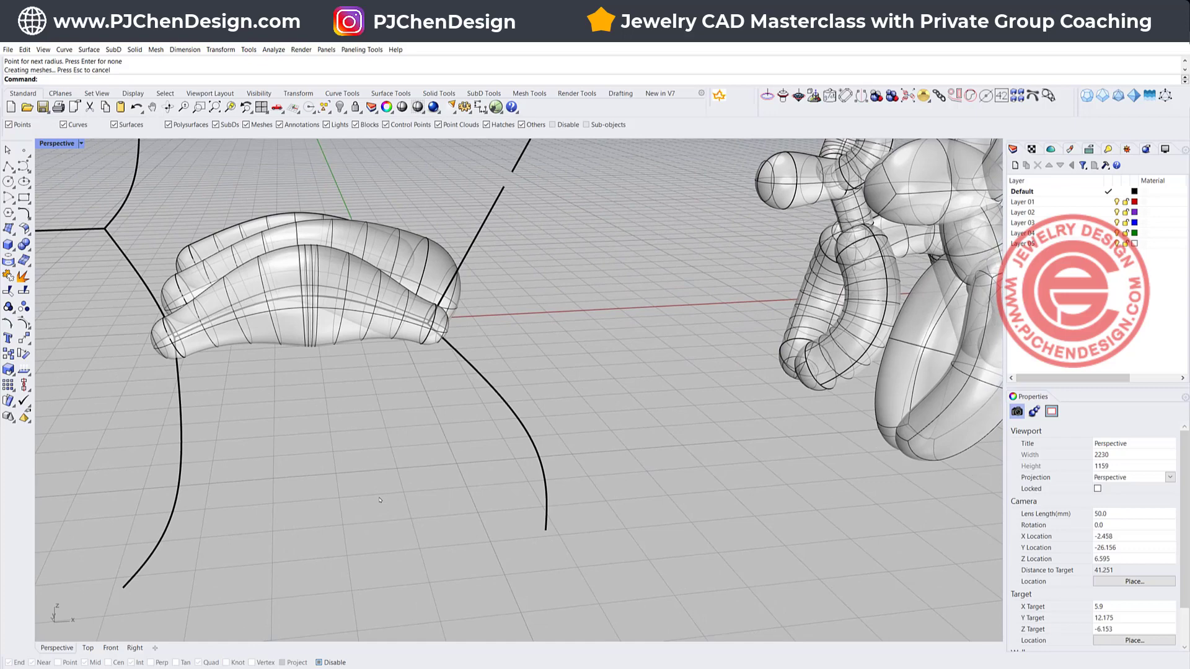
scroll(322, 312, up, 3)
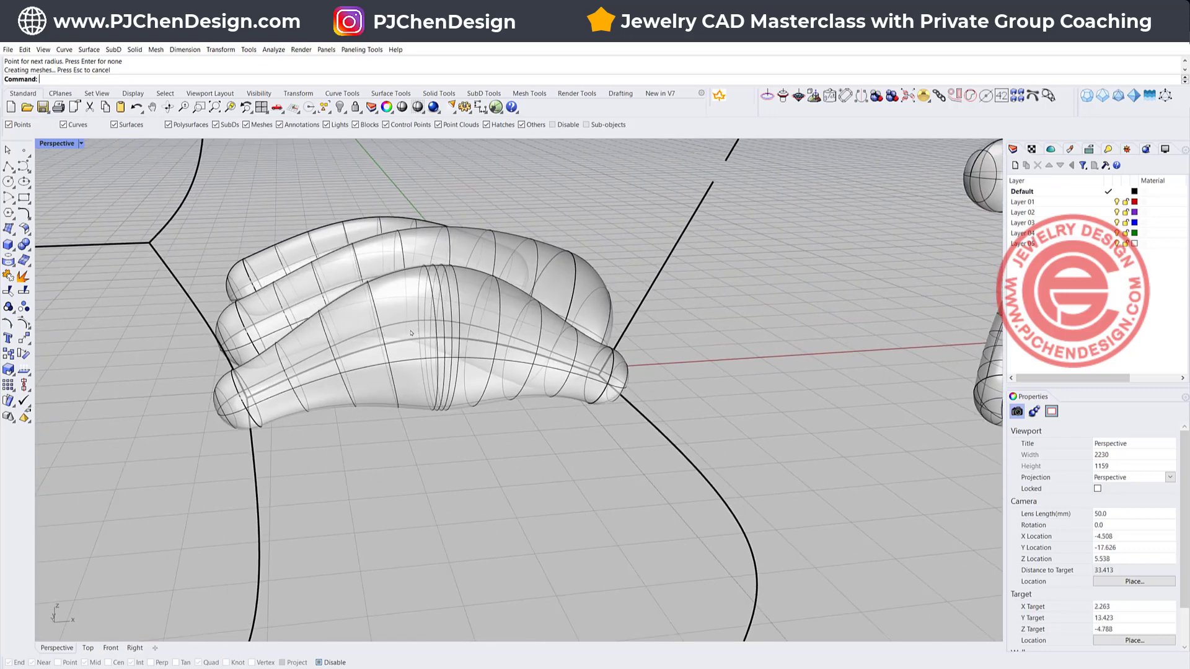
right_drag(428, 409, 371, 300)
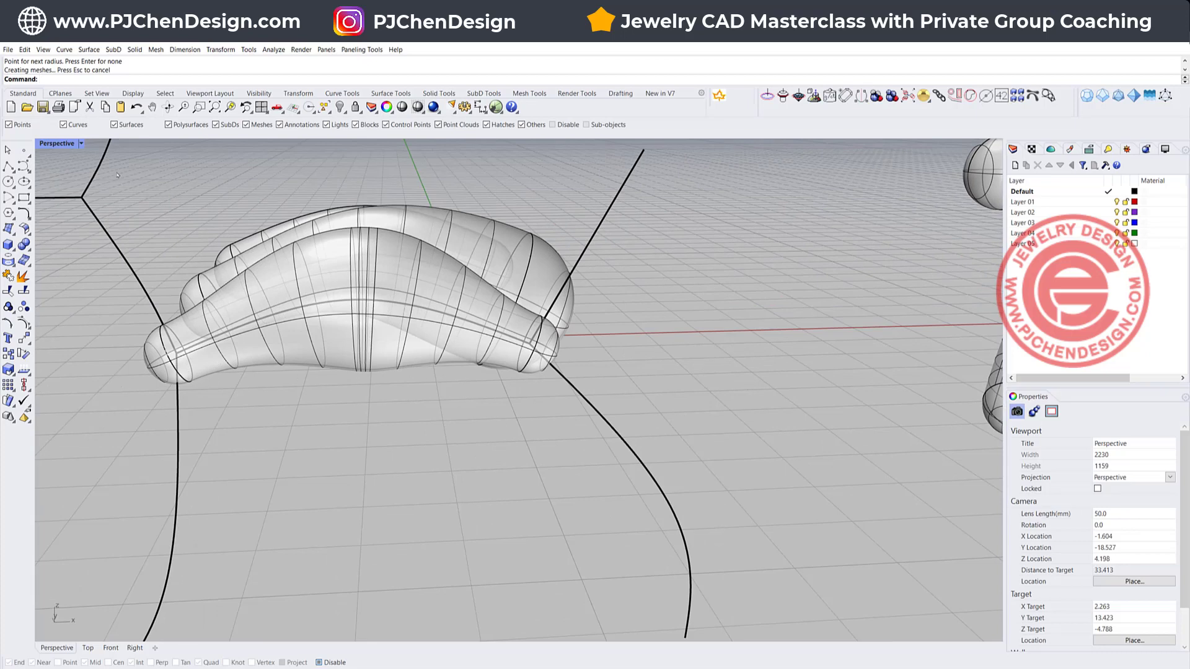
double_click(57, 144)
scroll(171, 264, down, 5)
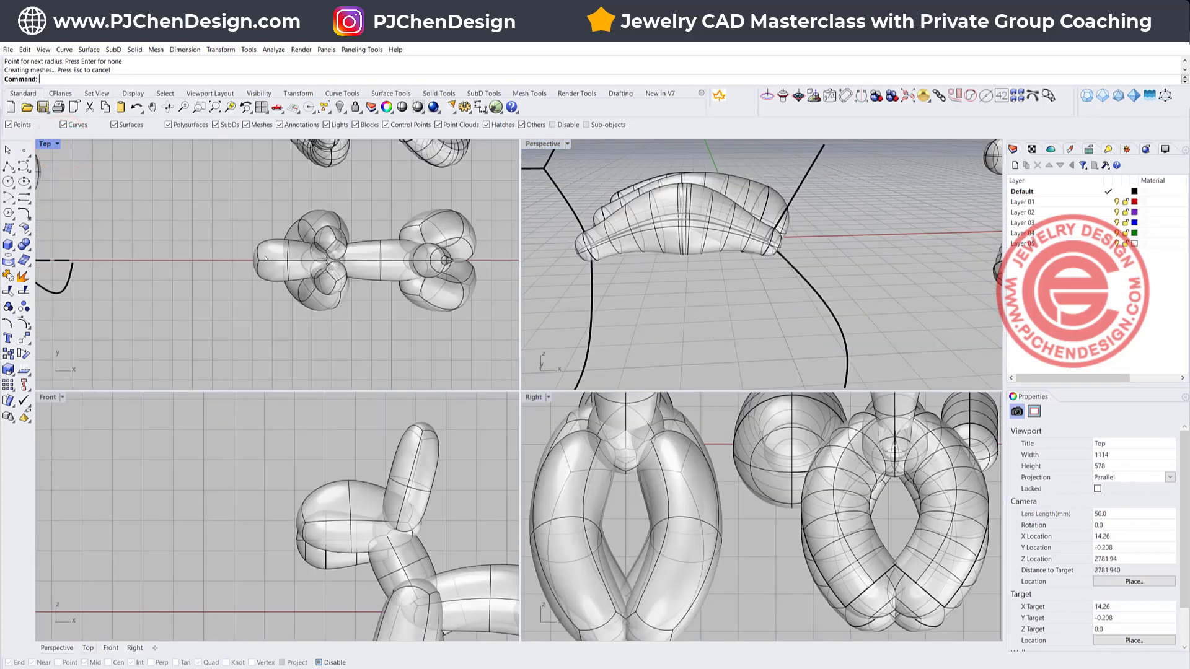
right_drag(171, 264, 291, 220)
scroll(224, 498, down, 6)
right_drag(223, 498, 381, 514)
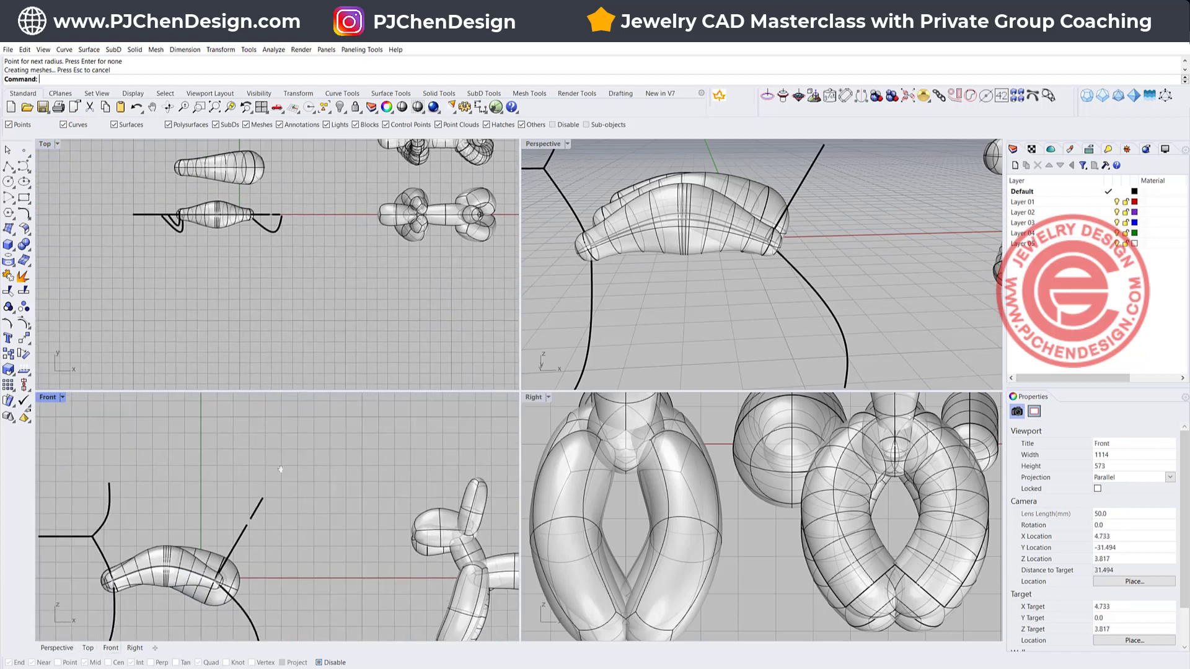
right_drag(177, 466, 236, 507)
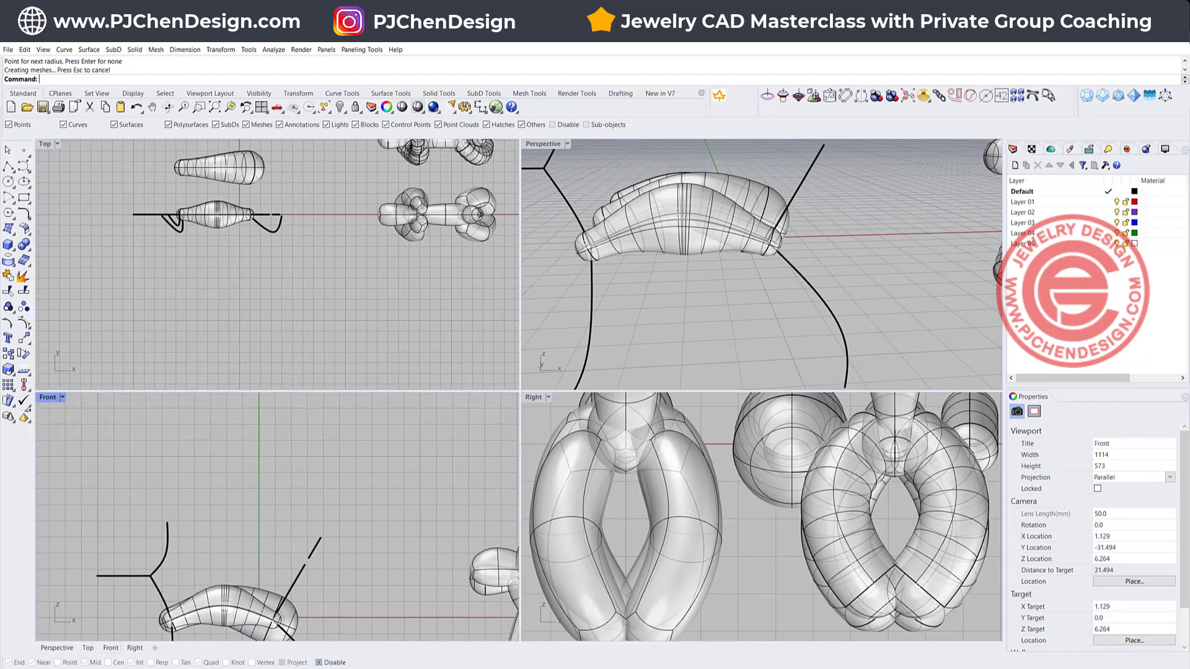
Step: Place a copy of the arched body curve above the pipes in the Front view and undo the stray gumball extrusion
click(234, 608)
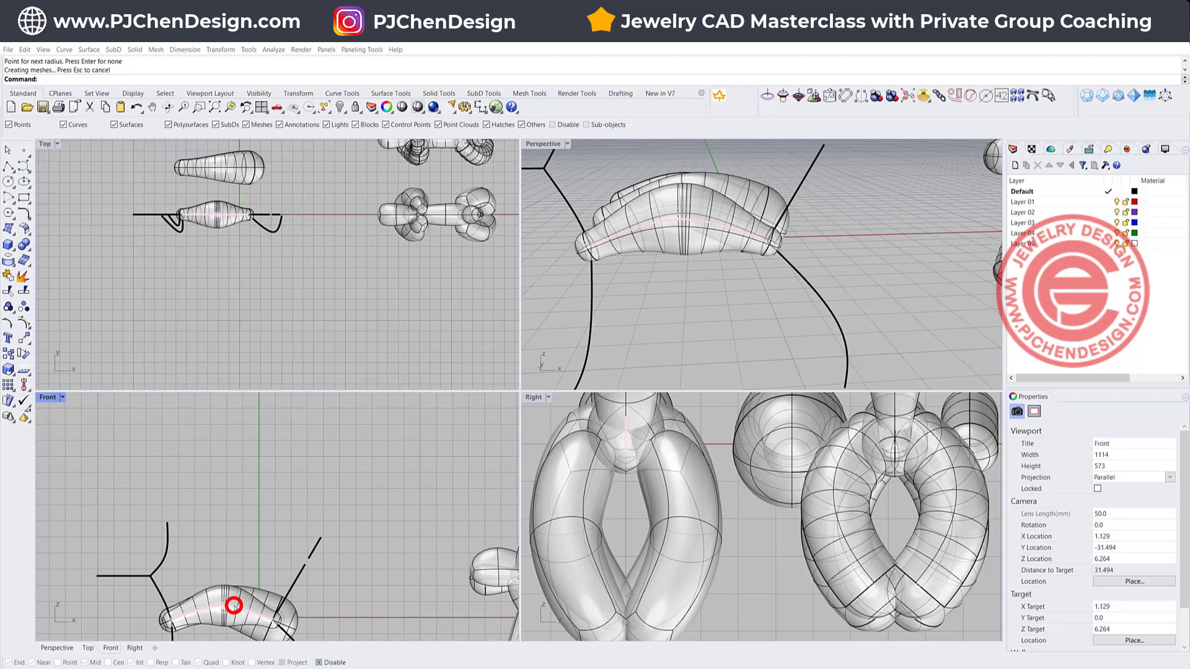
click(258, 632)
key(ctrl+z)
right_drag(157, 426, 179, 454)
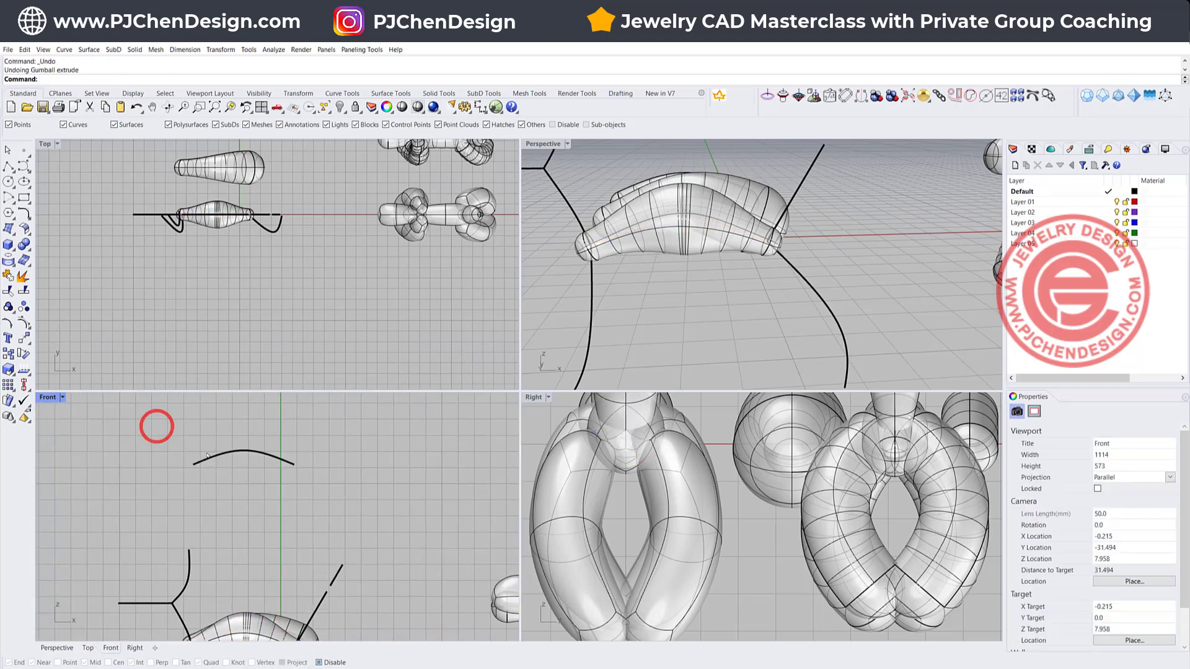
Step: Enable object snaps and draw a vertical circle by diameter in the Right view, starting from the end of the copied arched curve
click(9, 182)
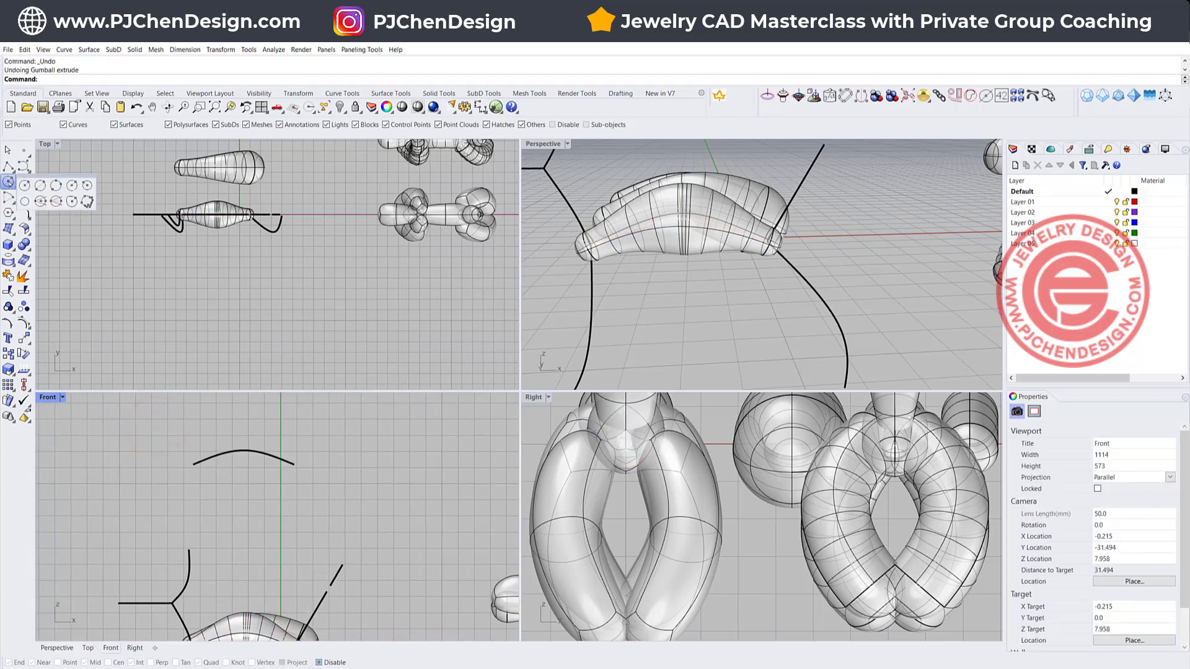
click(39, 186)
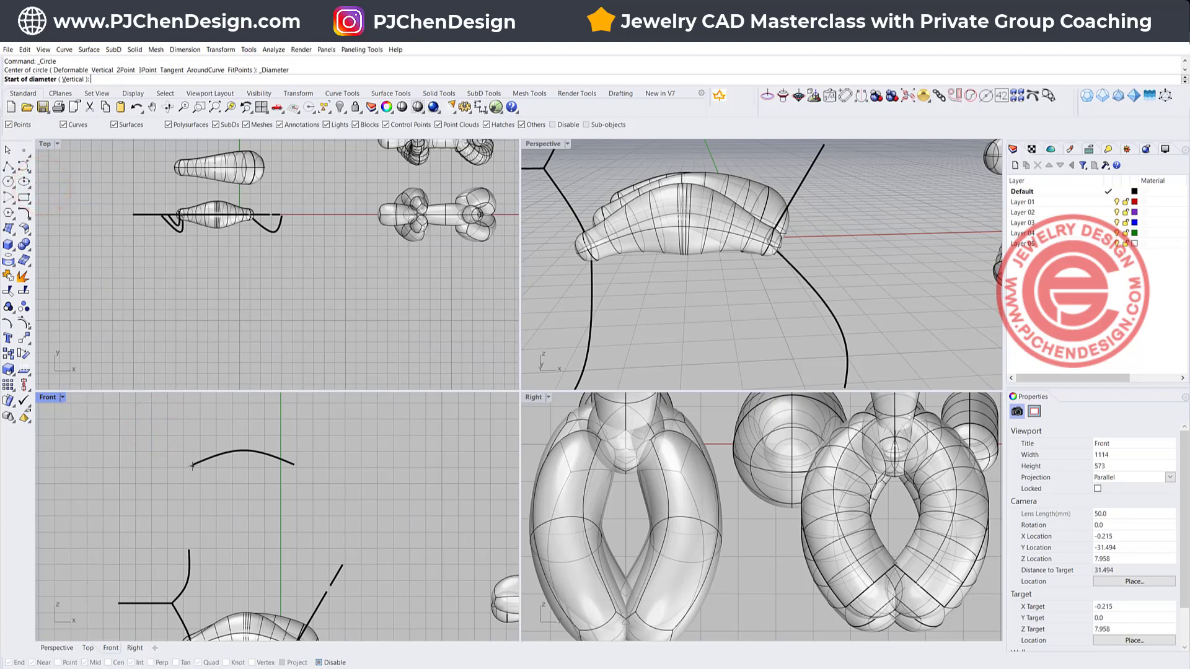
click(320, 662)
click(686, 459)
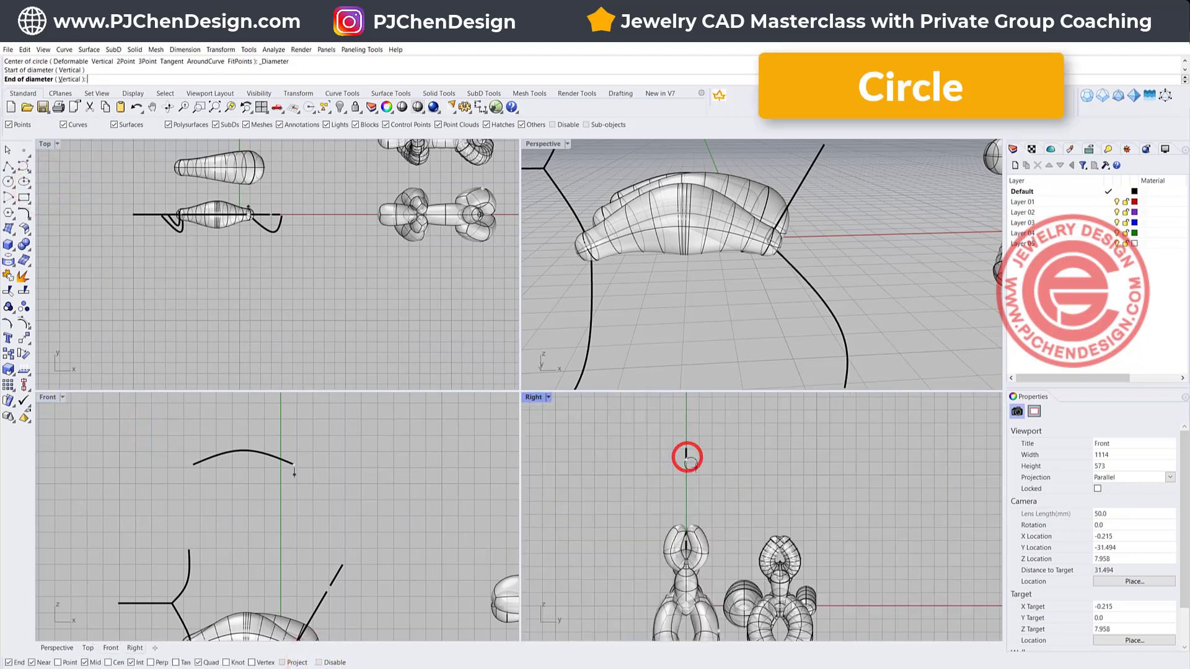
click(686, 431)
scroll(301, 428, up, 5)
Step: Rotate the circle in the Front view so it stands square to the curve's end, and set its lower edge on the endpoint
click(285, 463)
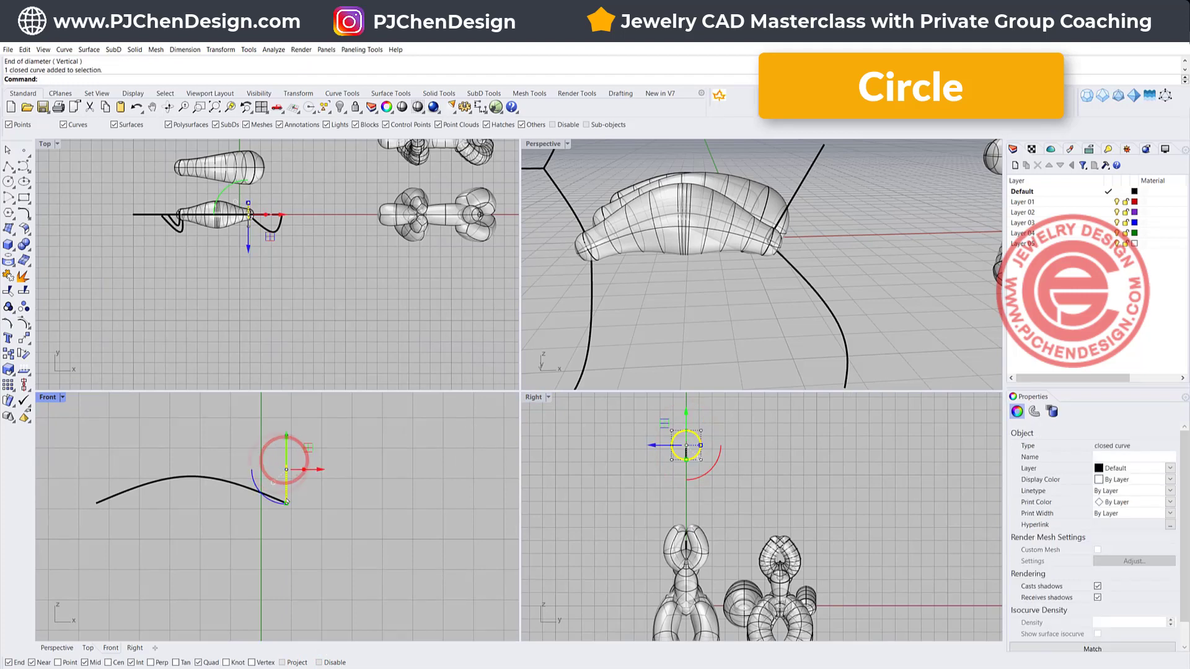
drag(272, 500, 257, 487)
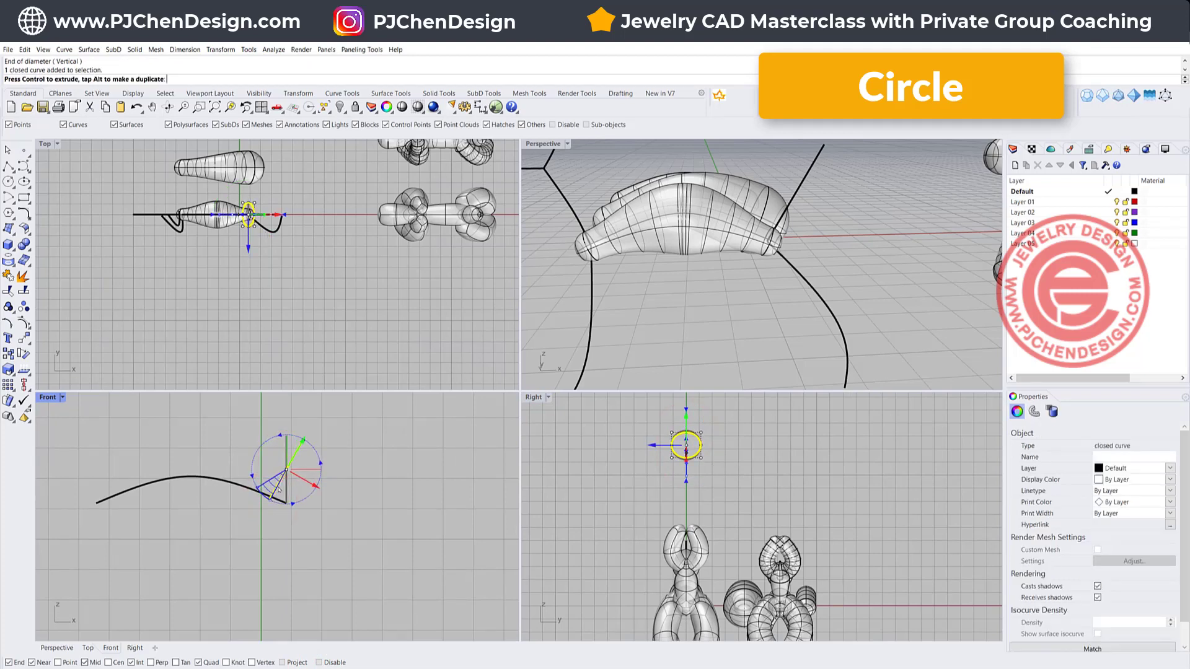
drag(316, 461, 334, 466)
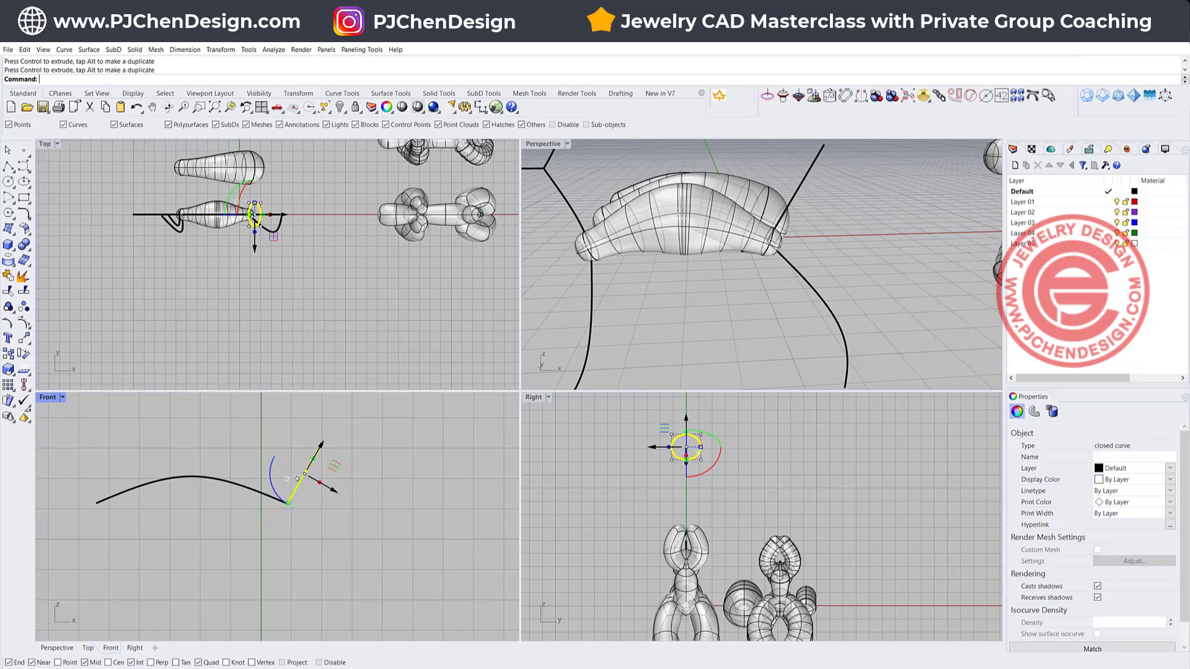
Step: Mirror the tilted circle to the opposite end of the copied curve about a vertical plane through the curve's midpoint
click(26, 341)
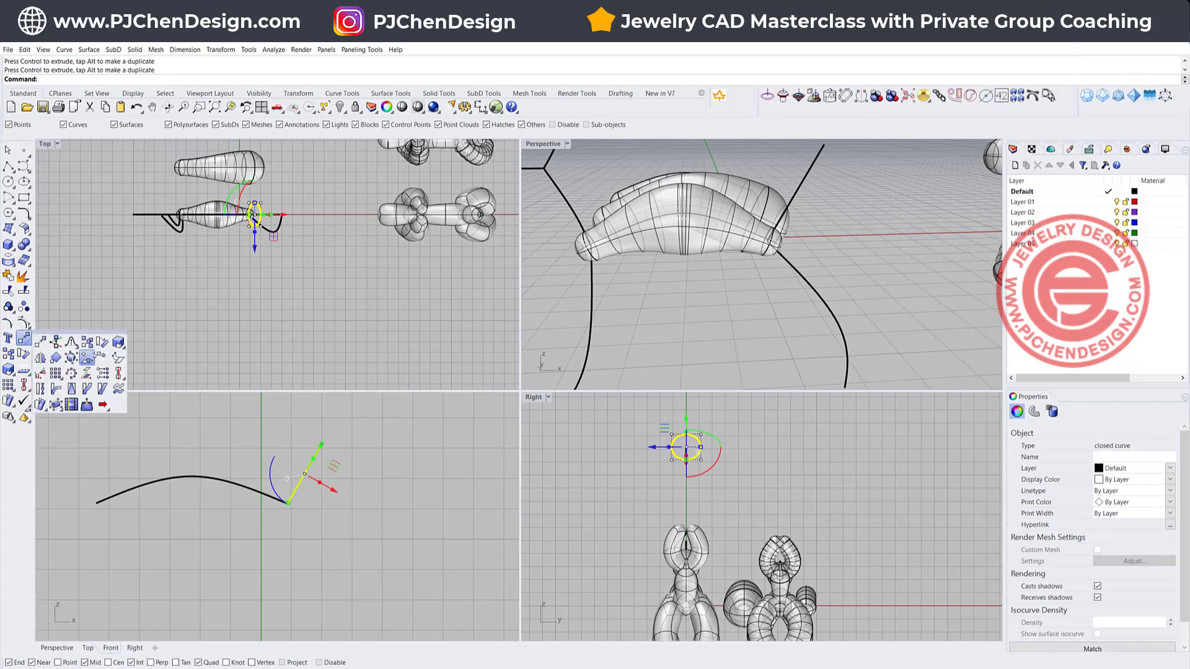
click(39, 357)
click(192, 478)
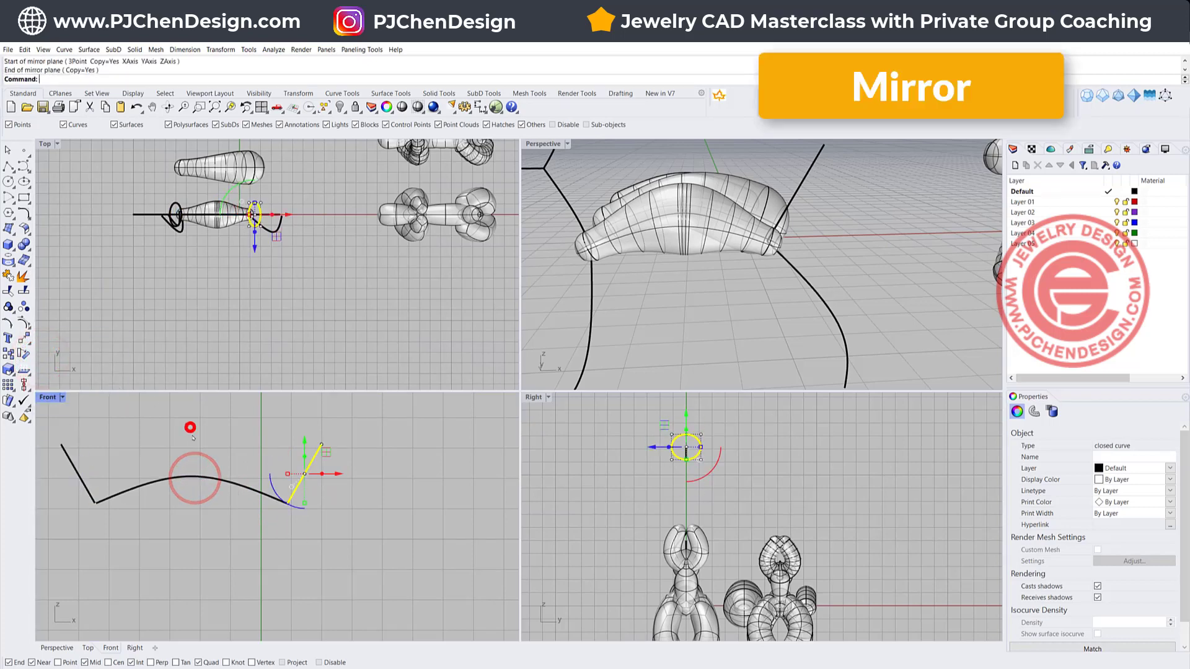
Step: Place a copy of the end circle above the midpoint of the curve and rotate it to nearly upright
drag(331, 458, 231, 425)
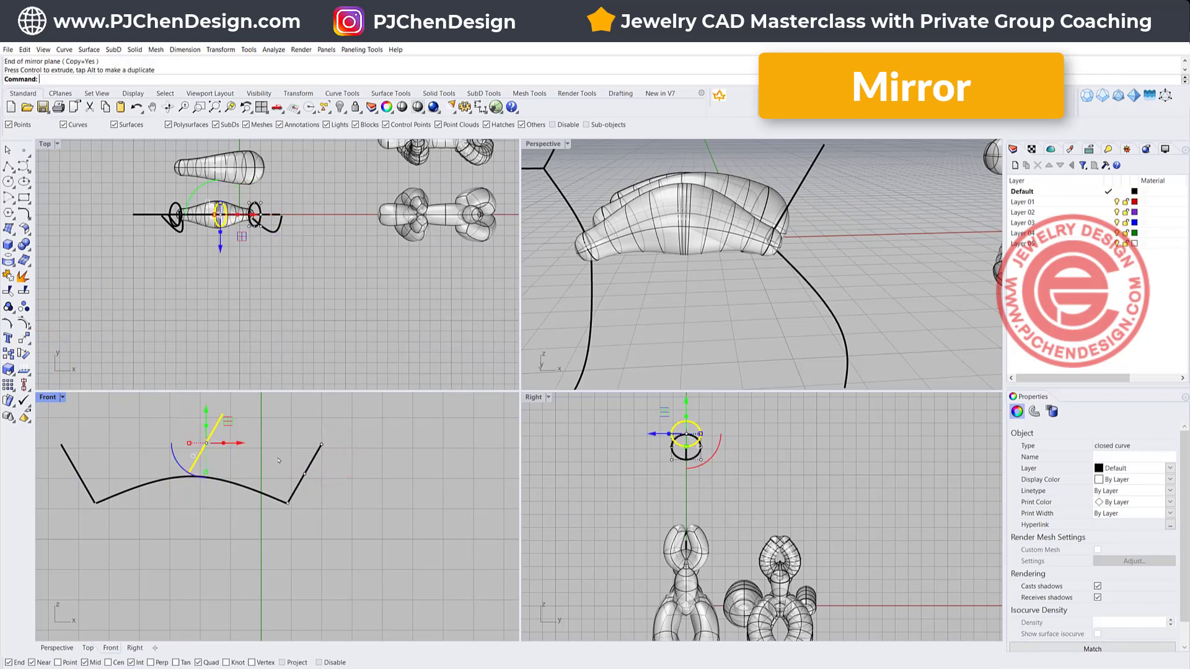
right_drag(215, 447, 306, 477)
scroll(307, 478, up, 6)
drag(277, 499, 291, 503)
drag(300, 442, 276, 438)
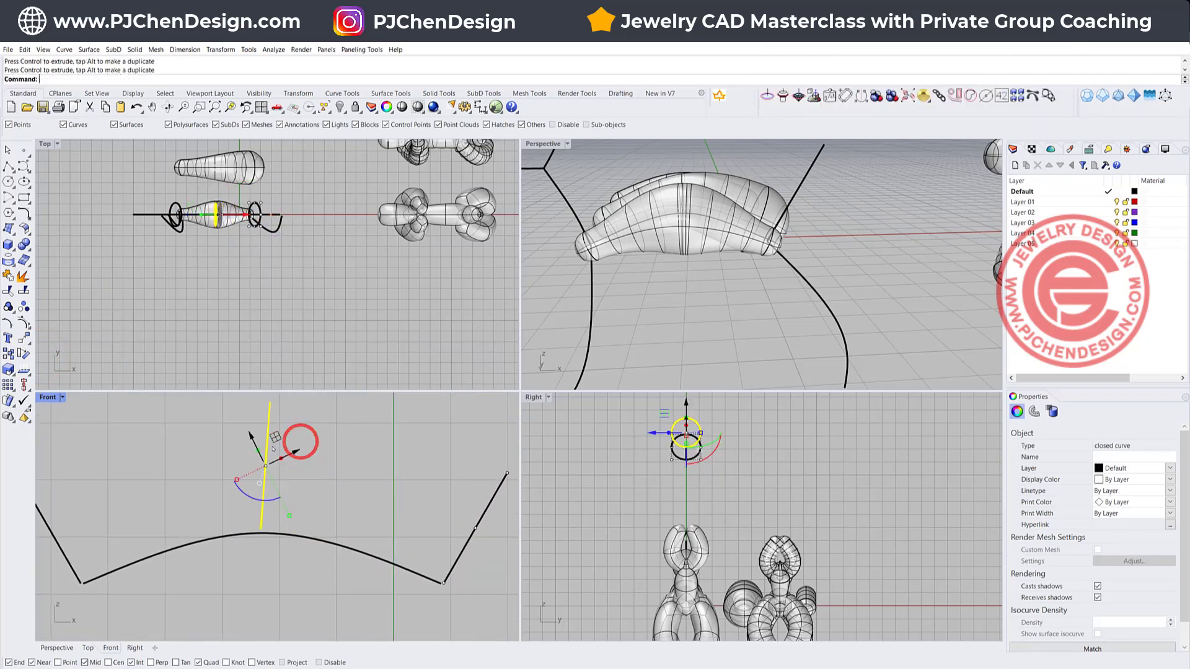
Step: Enlarge the middle circle uniformly, straighten it to vertical, and raise it so its lowest point sits on the curve's midpoint
mouse_move(237, 479)
shift+mouse_down()
mouse_move(217, 488)
mouse_move(234, 488)
shift+mouse_up()
right_drag(316, 511, 332, 528)
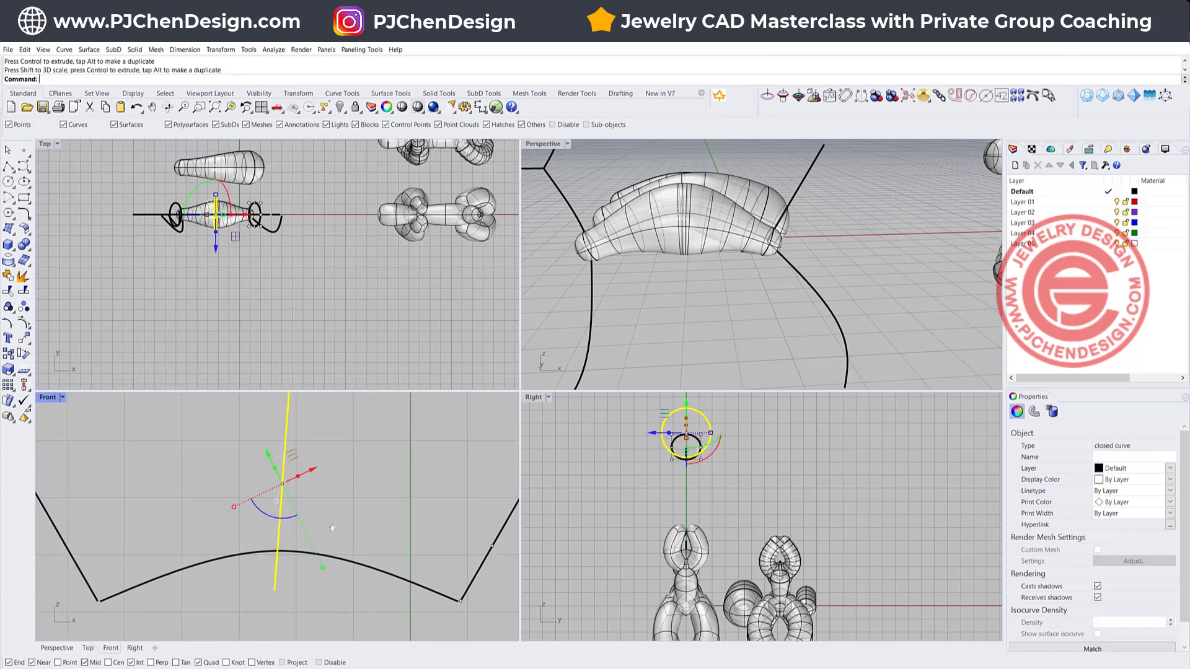
drag(270, 517, 273, 518)
right_drag(335, 494, 340, 523)
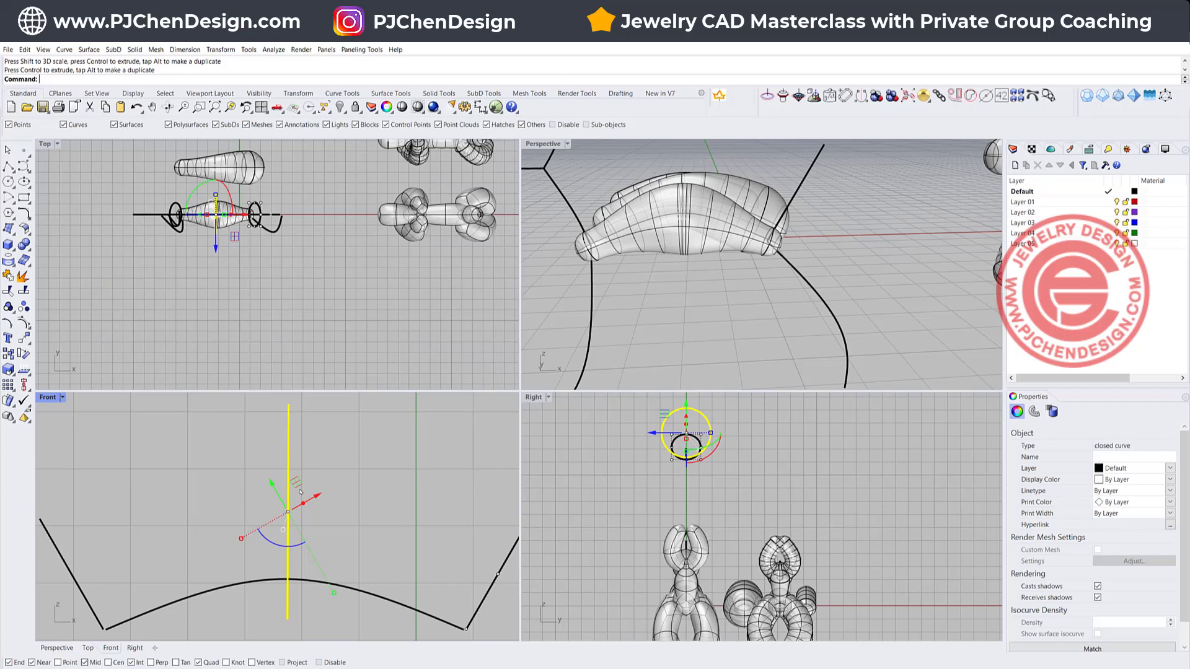
drag(298, 483, 298, 442)
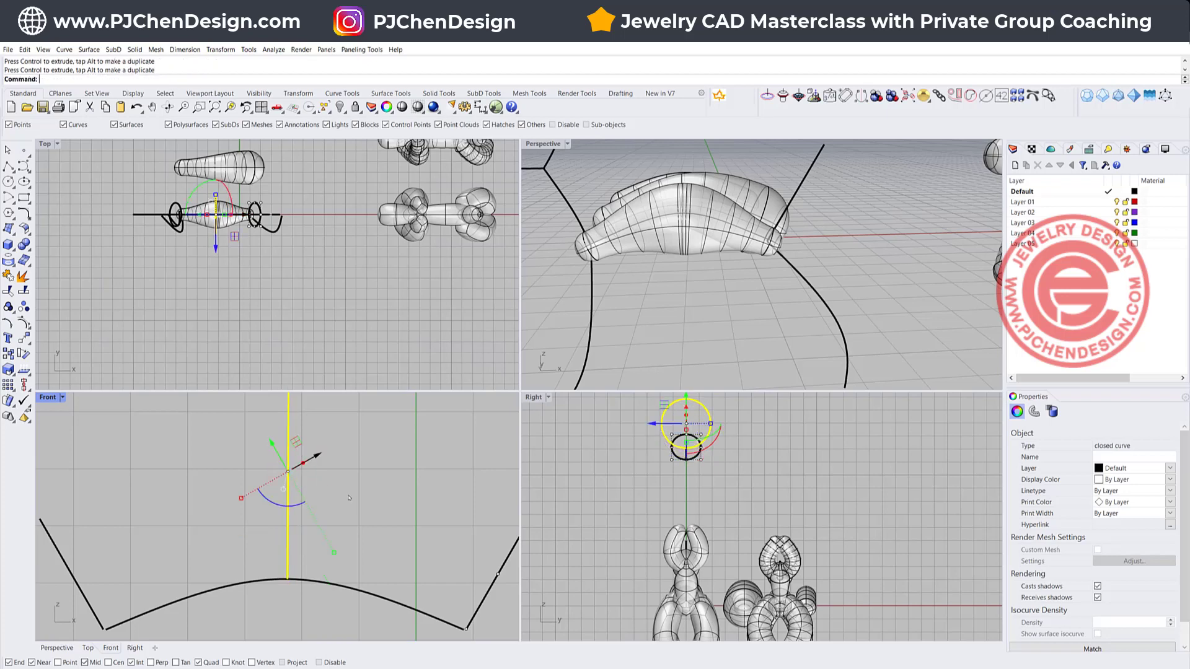
scroll(372, 513, down, 4)
click(372, 513)
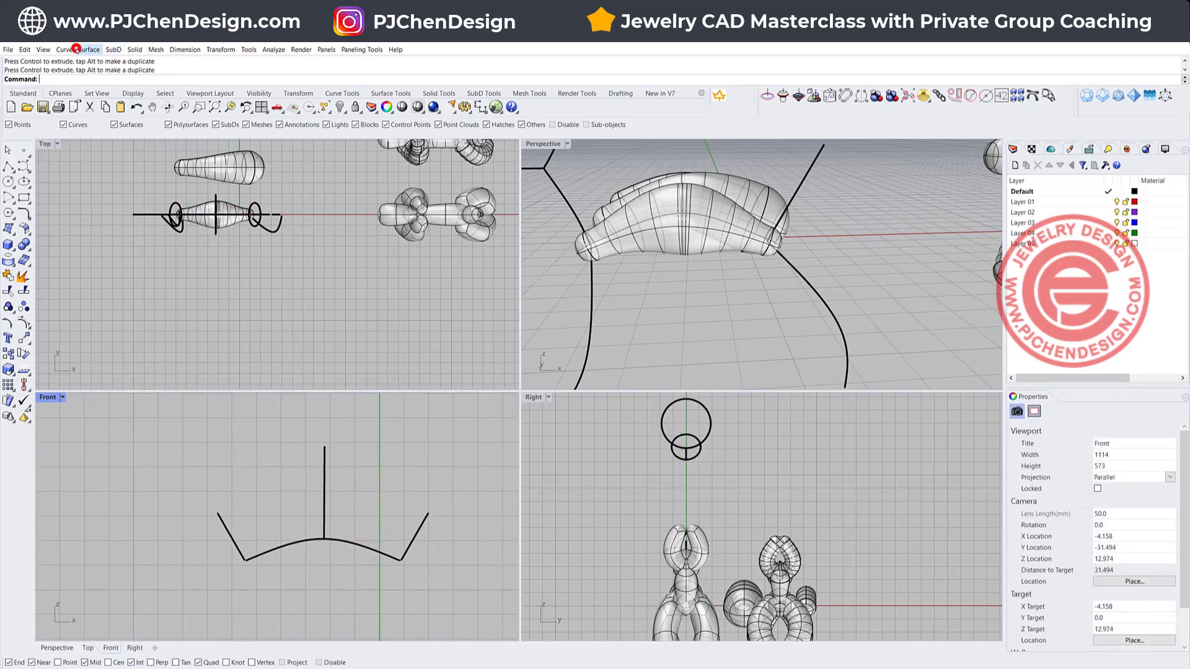
Step: Sweep the three circles along the copied arched curve with Sweep 1 Rail, using the default seam and sweep options
click(77, 49)
click(111, 127)
click(87, 49)
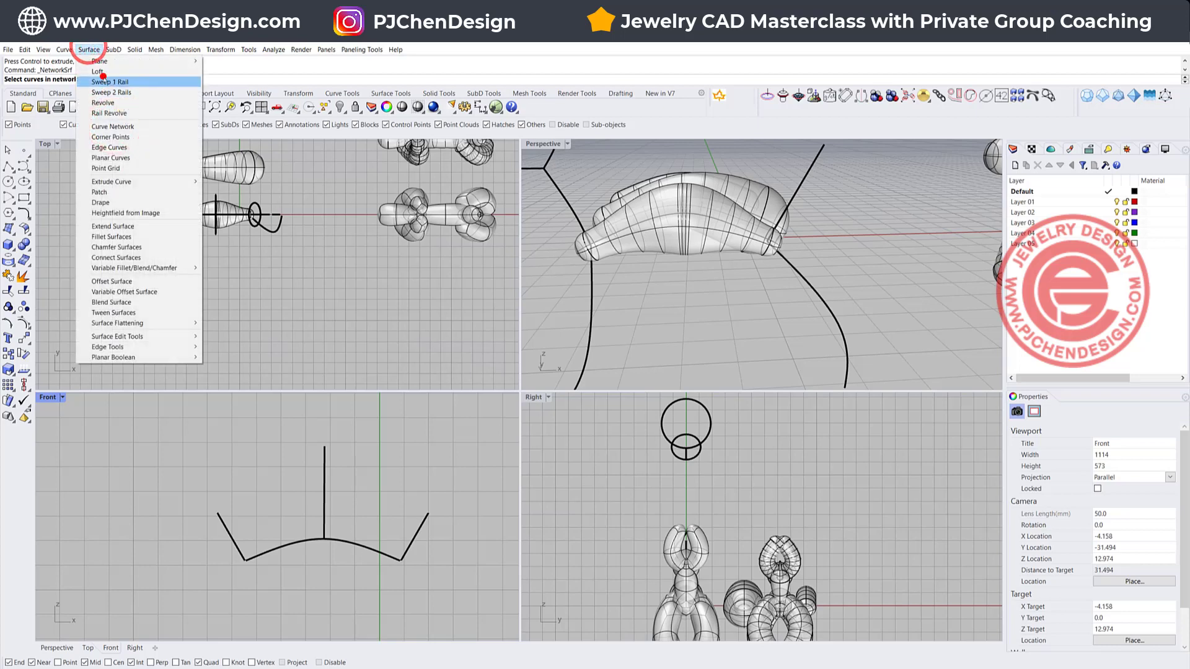
click(104, 81)
click(271, 549)
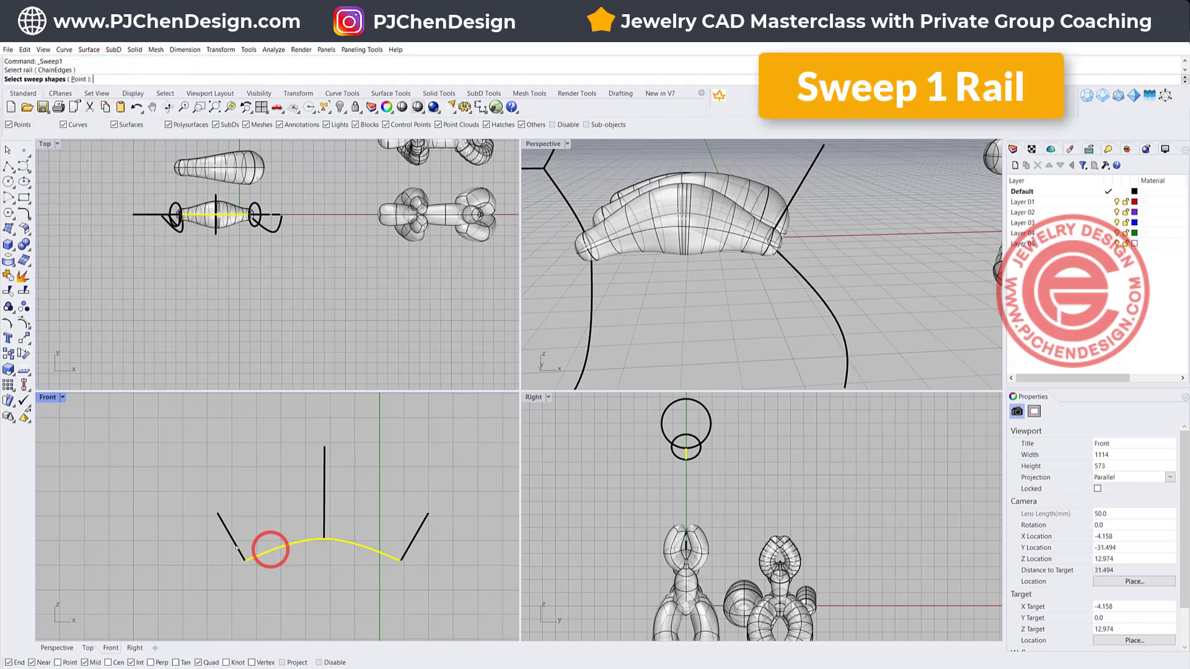
click(235, 545)
click(324, 500)
click(413, 541)
key(Return)
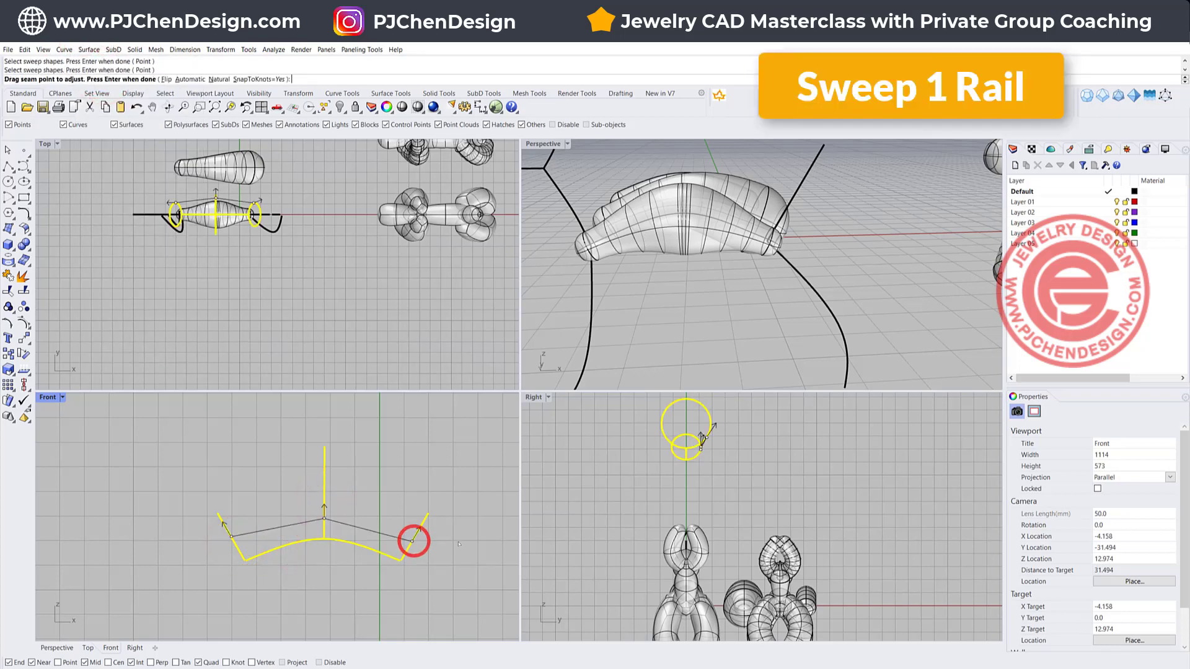
key(Return)
key(Return)
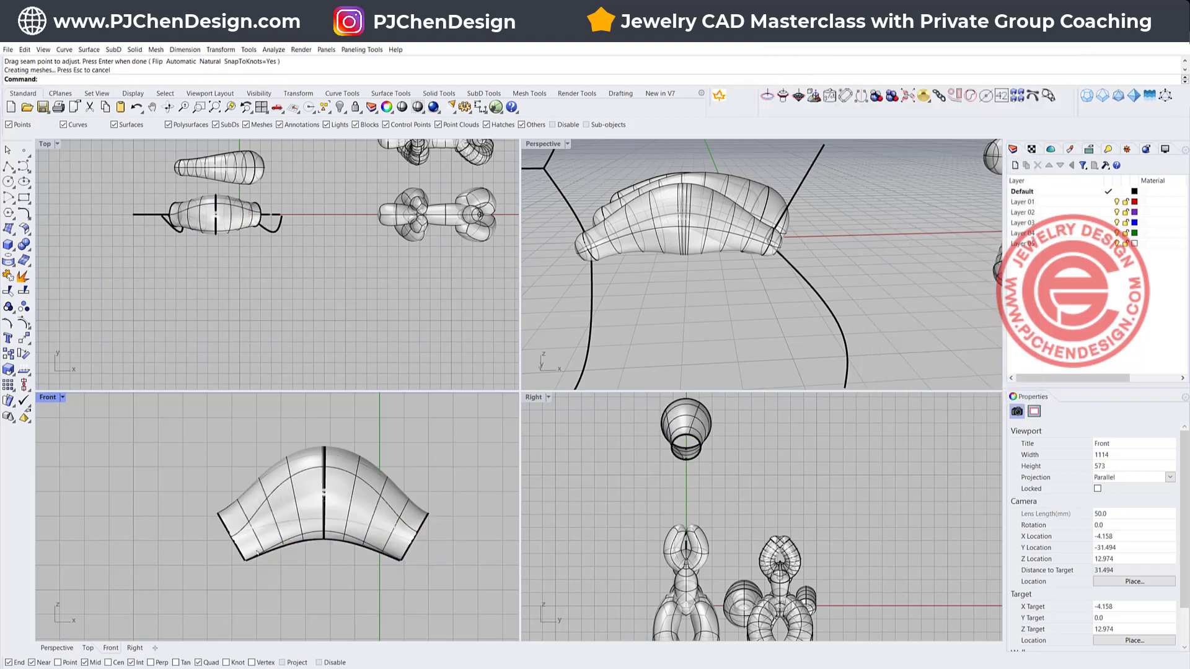
Step: Delete the NURBS pipes around the rail curves and clear away the swept surface with its circles
right_drag(268, 551, 183, 542)
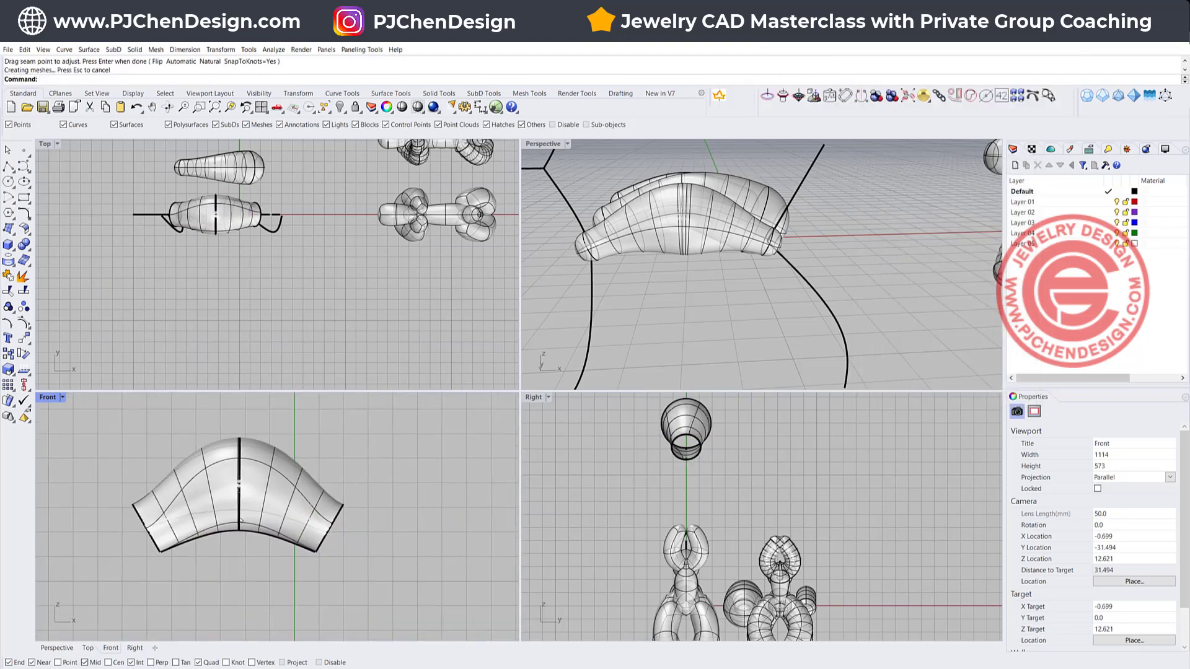
scroll(296, 552, down, 16)
right_drag(290, 604, 315, 522)
scroll(313, 522, up, 12)
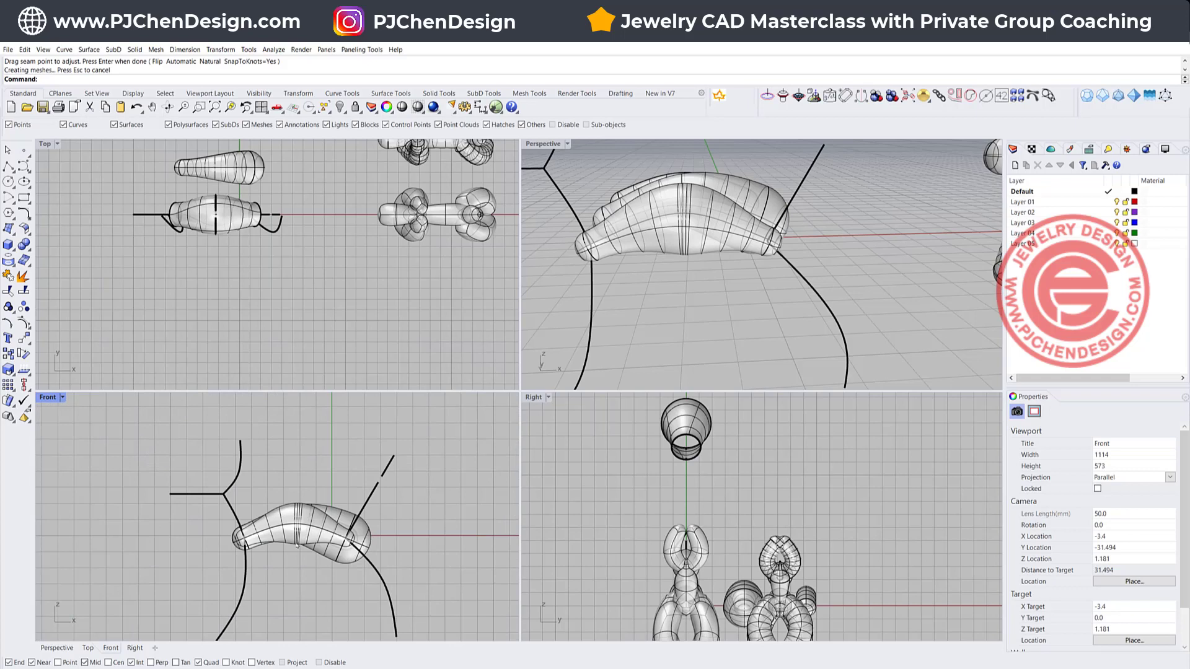
scroll(285, 540, up, 4)
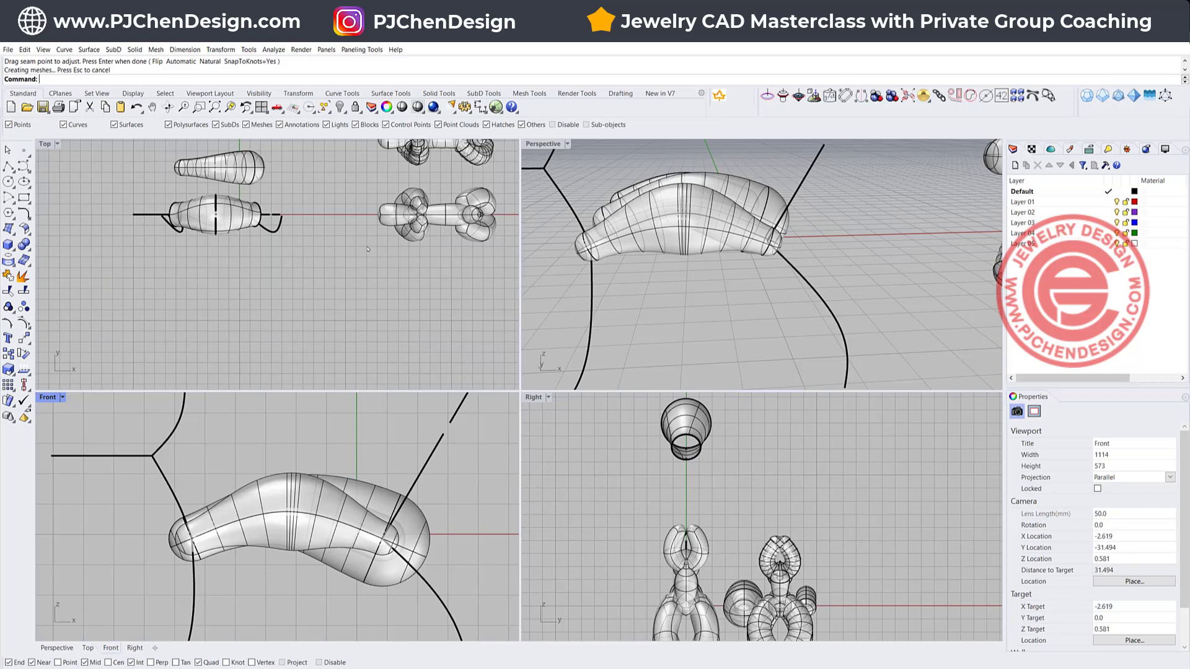
scroll(225, 200, up, 2)
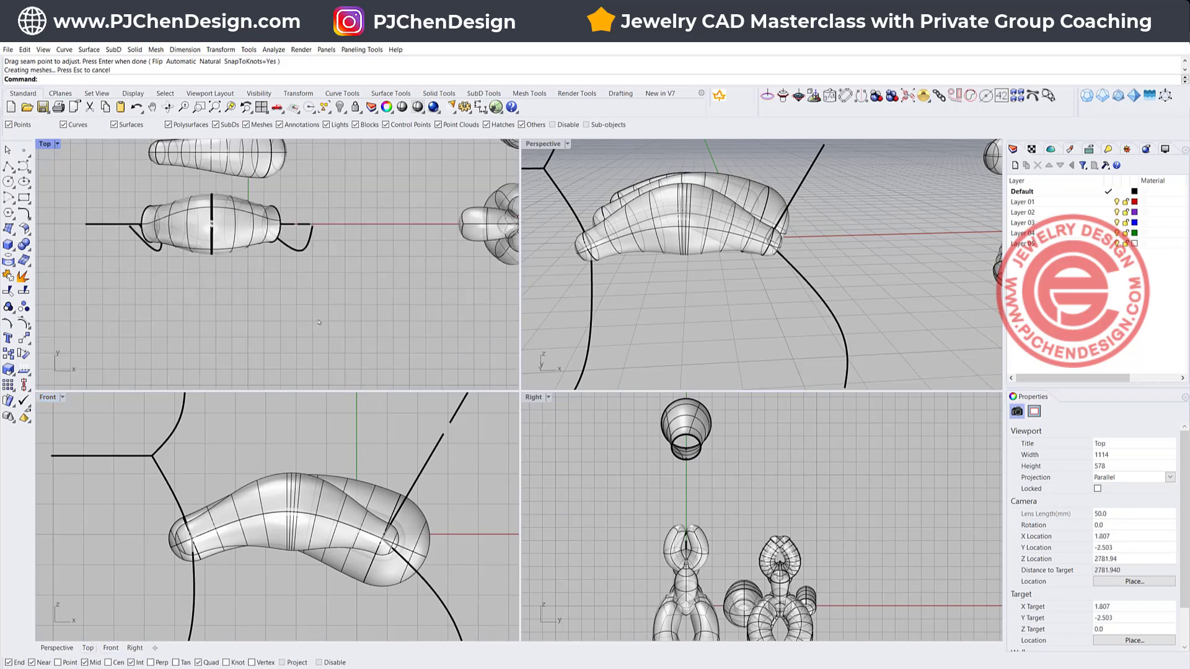
click(321, 494)
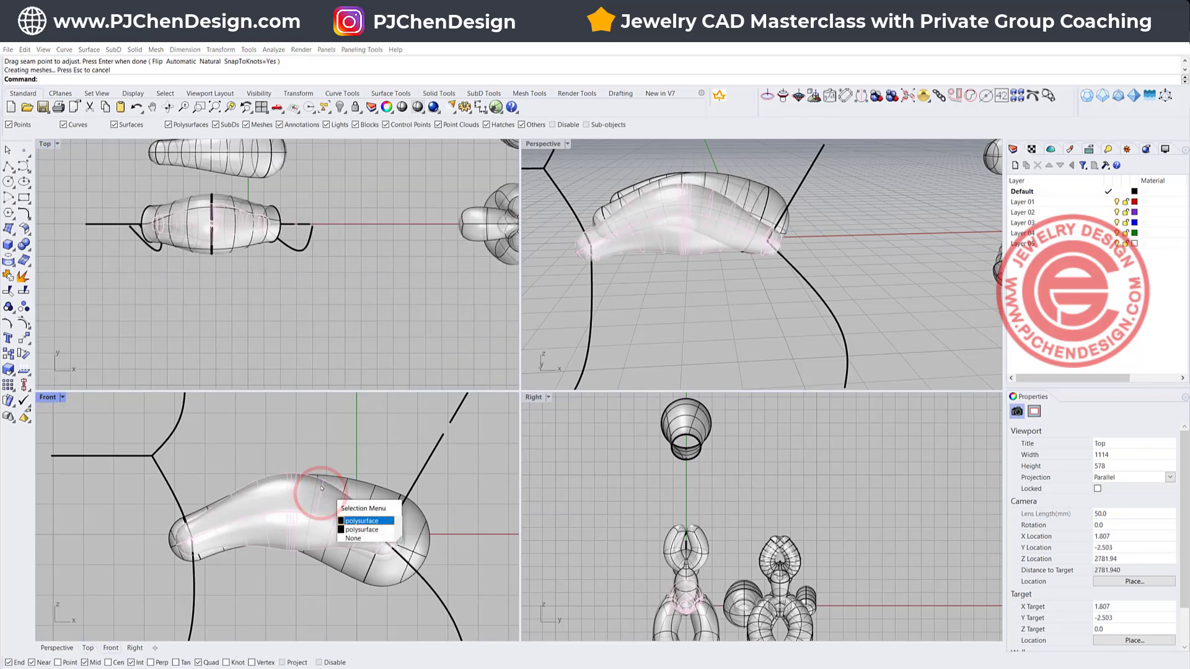
click(316, 481)
key(Delete)
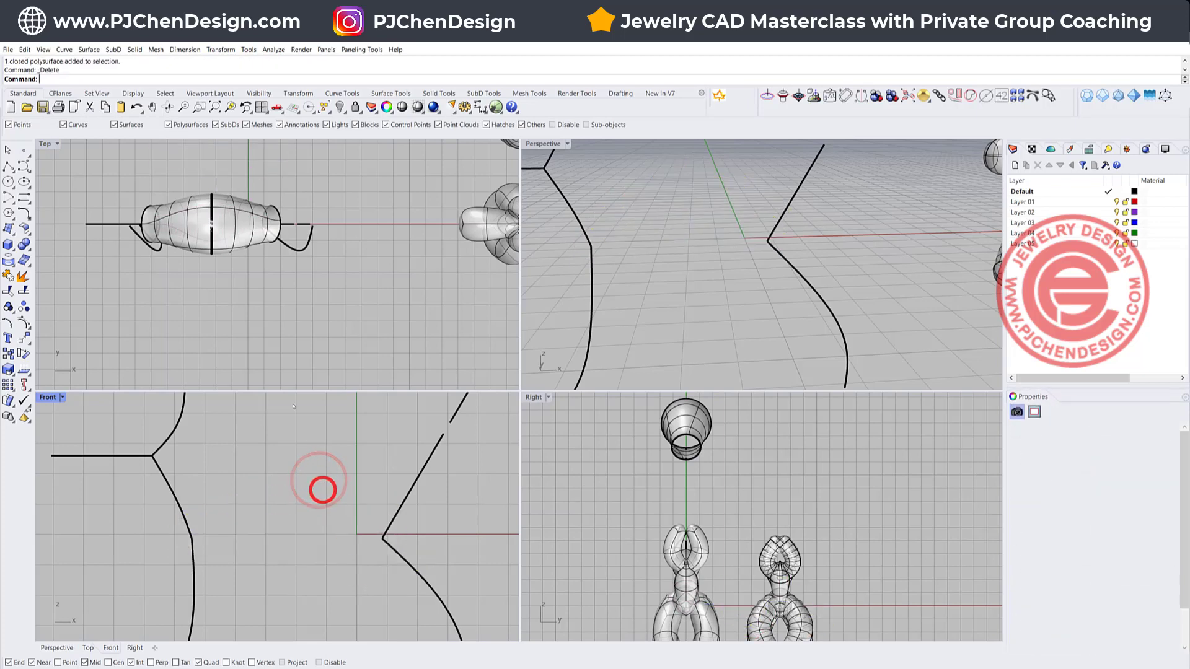
click(236, 209)
key(Delete)
Step: Hide the polysurface balloon dog and maximize the Front view to frame the rail curves beside the SubD balloon dog
click(239, 212)
double_click(50, 397)
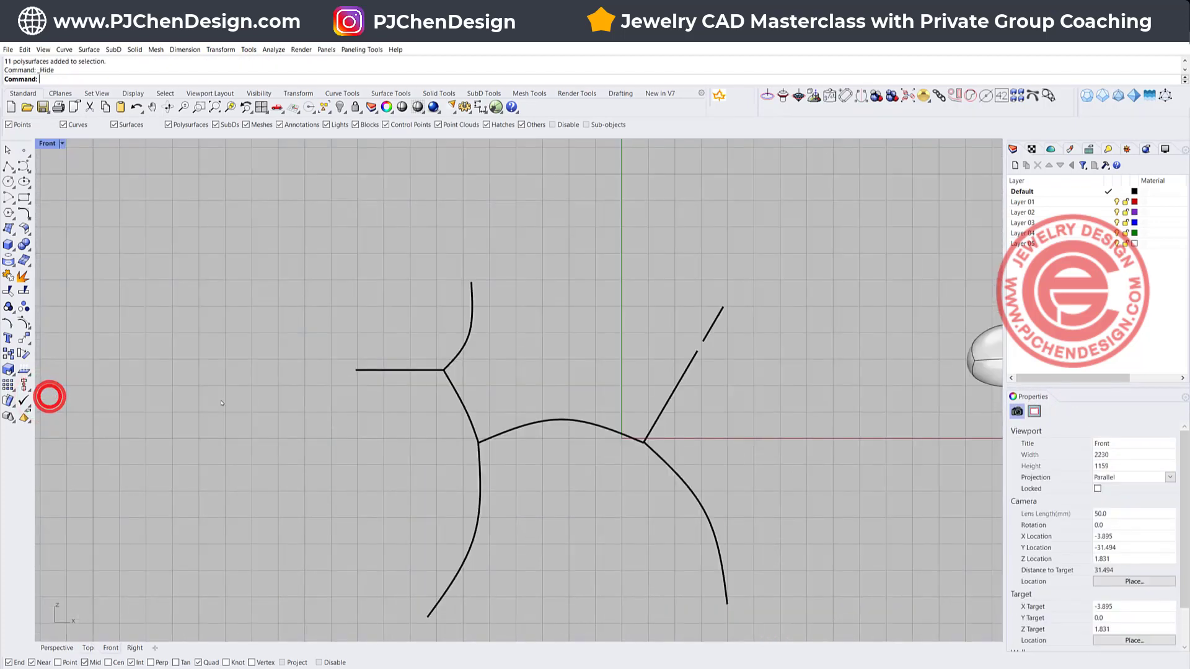
scroll(553, 406, down, 6)
right_drag(553, 407, 485, 385)
scroll(768, 394, up, 5)
Step: Create a SubD MultiPipe on the arched body curve with radius 1.5, capped ends and 0 strut divisions
click(763, 384)
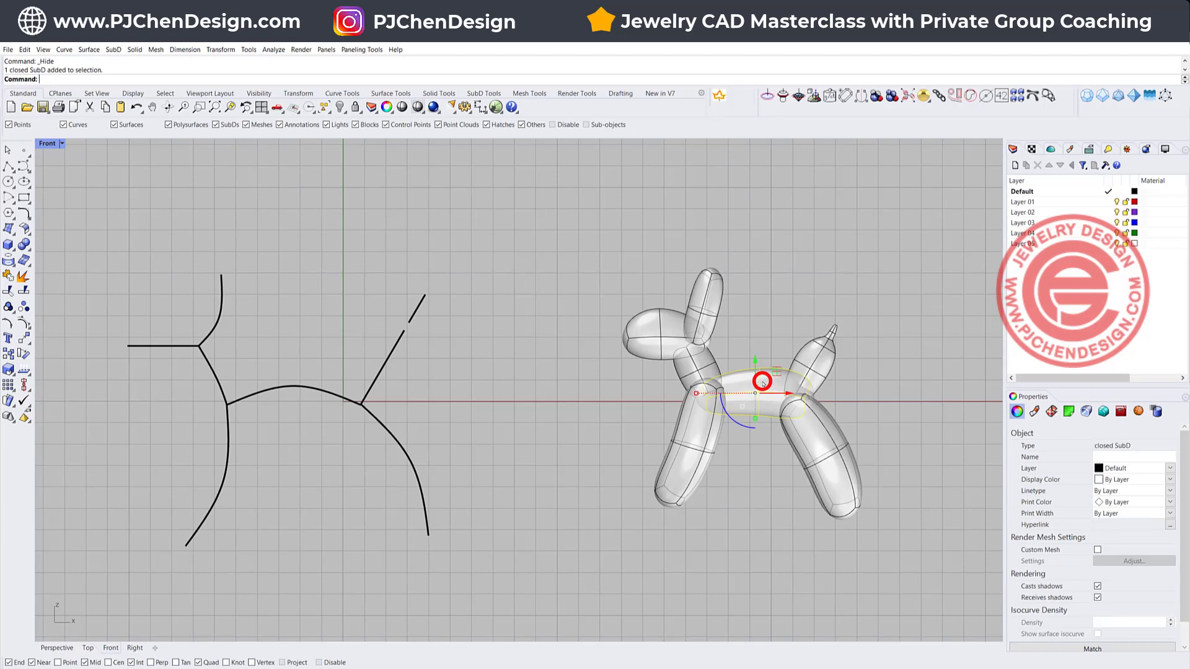
click(277, 380)
click(294, 385)
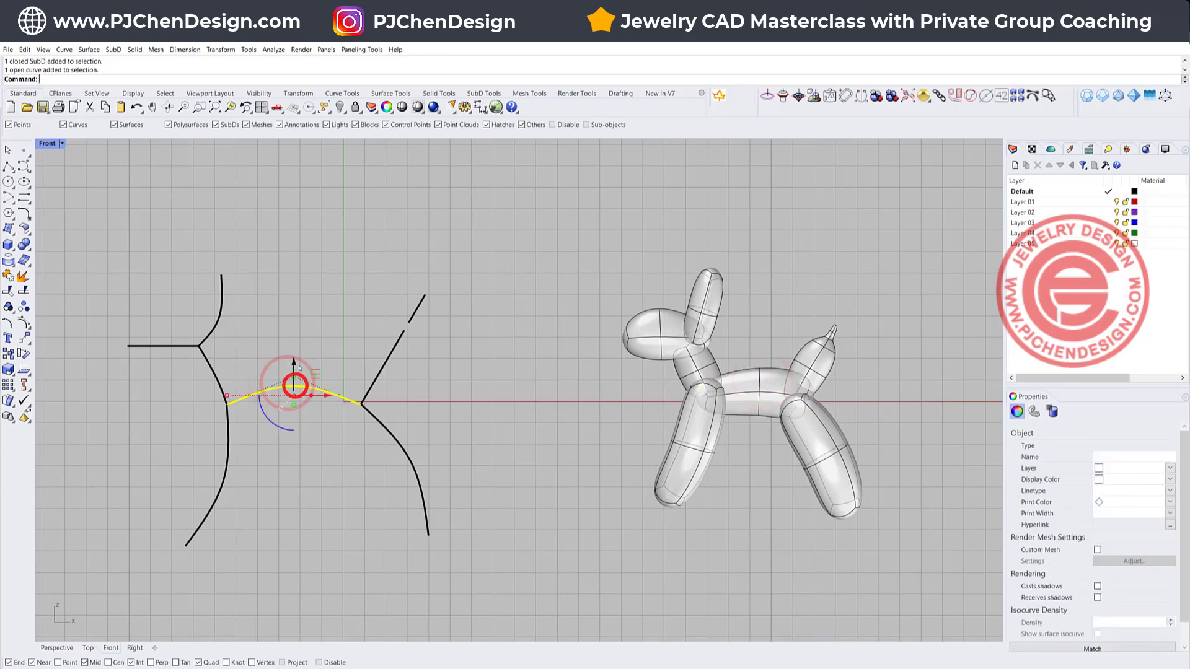
click(484, 94)
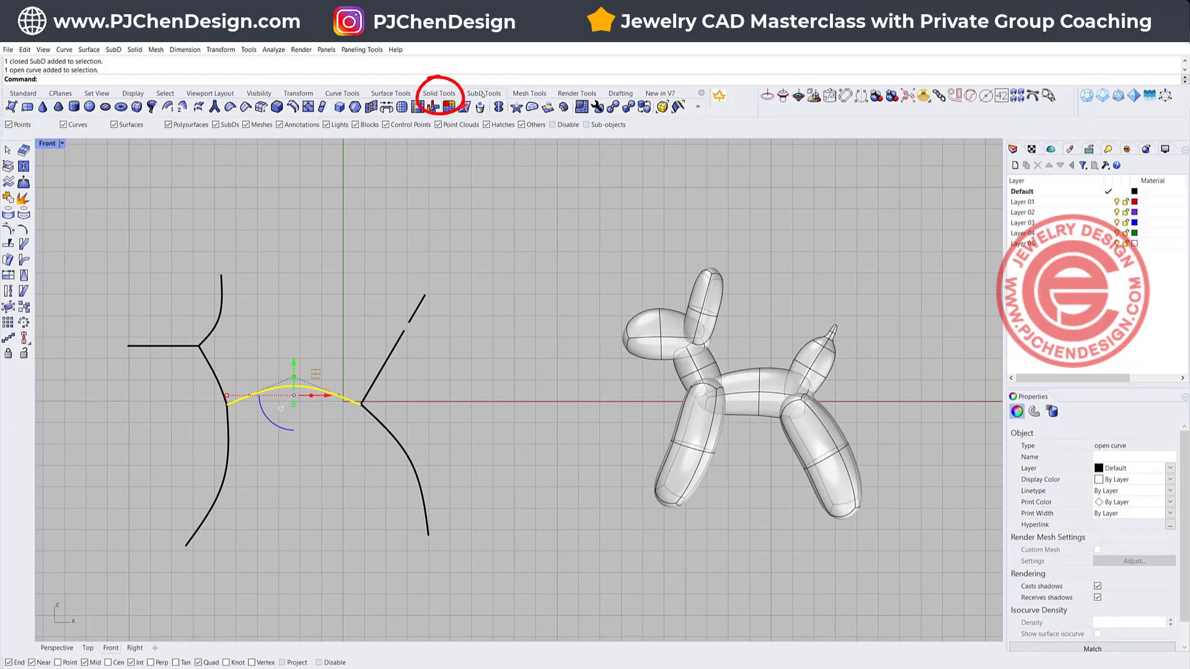
click(113, 49)
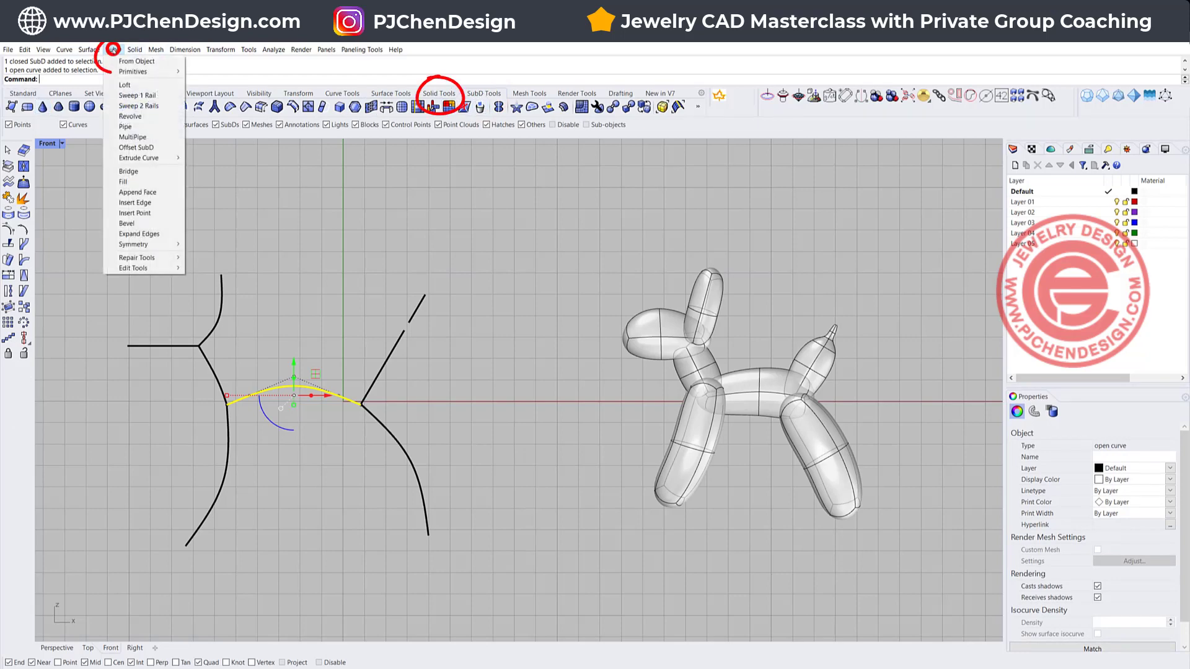
click(113, 50)
click(133, 50)
mouse_move(114, 50)
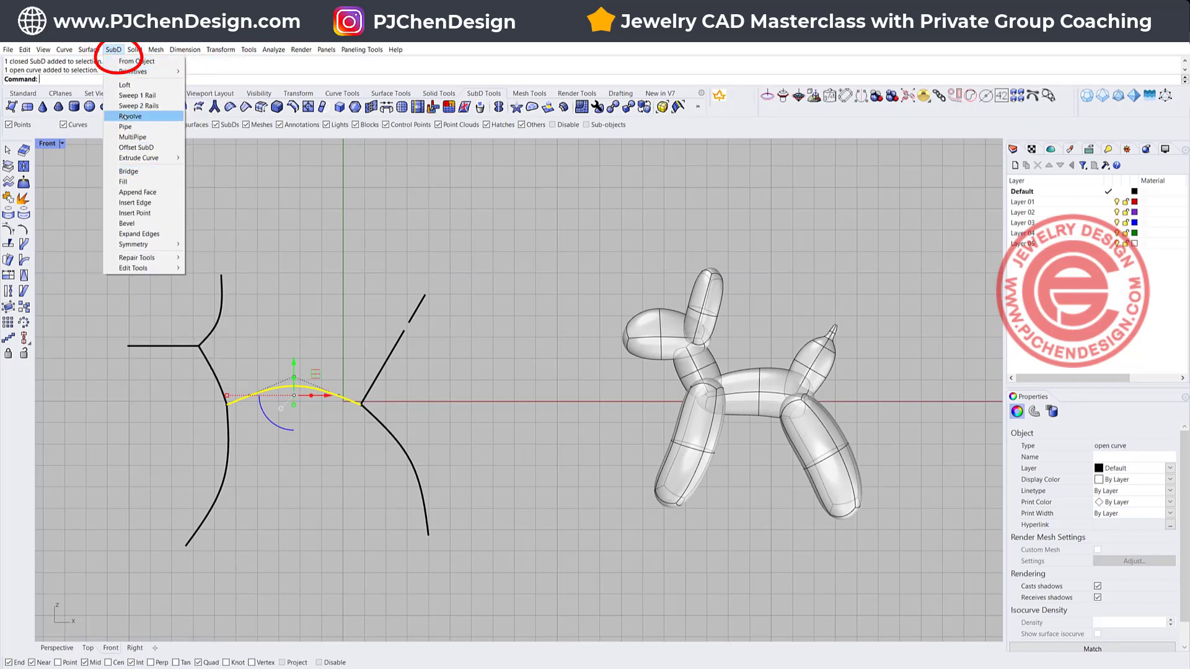
click(490, 95)
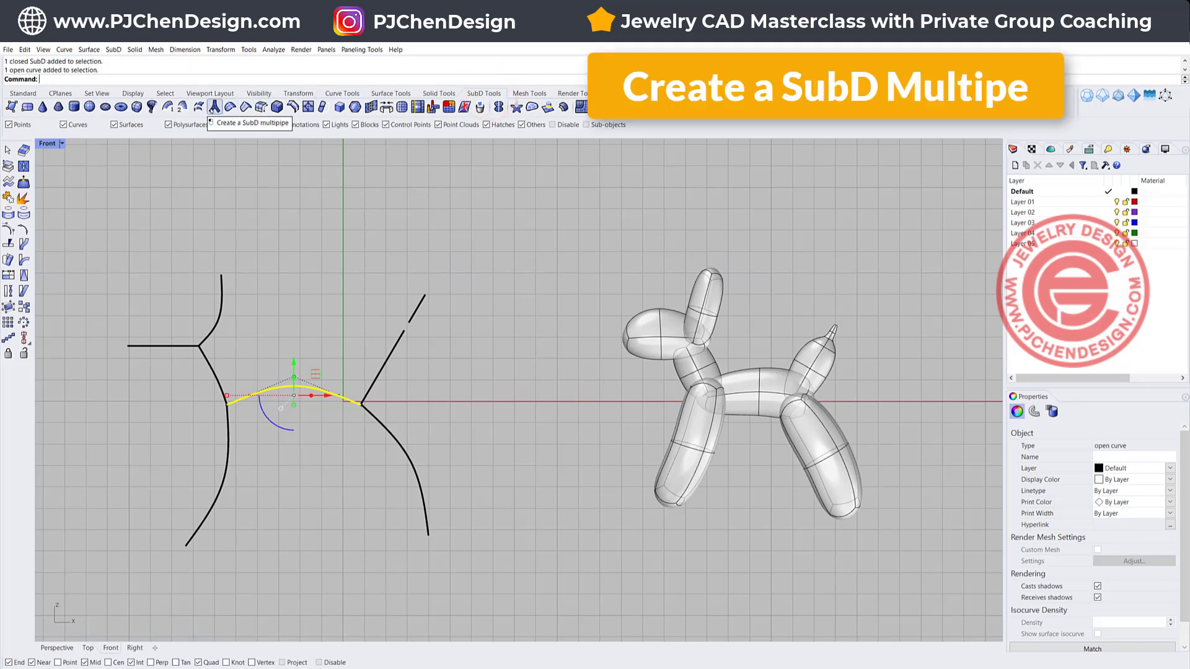
click(212, 107)
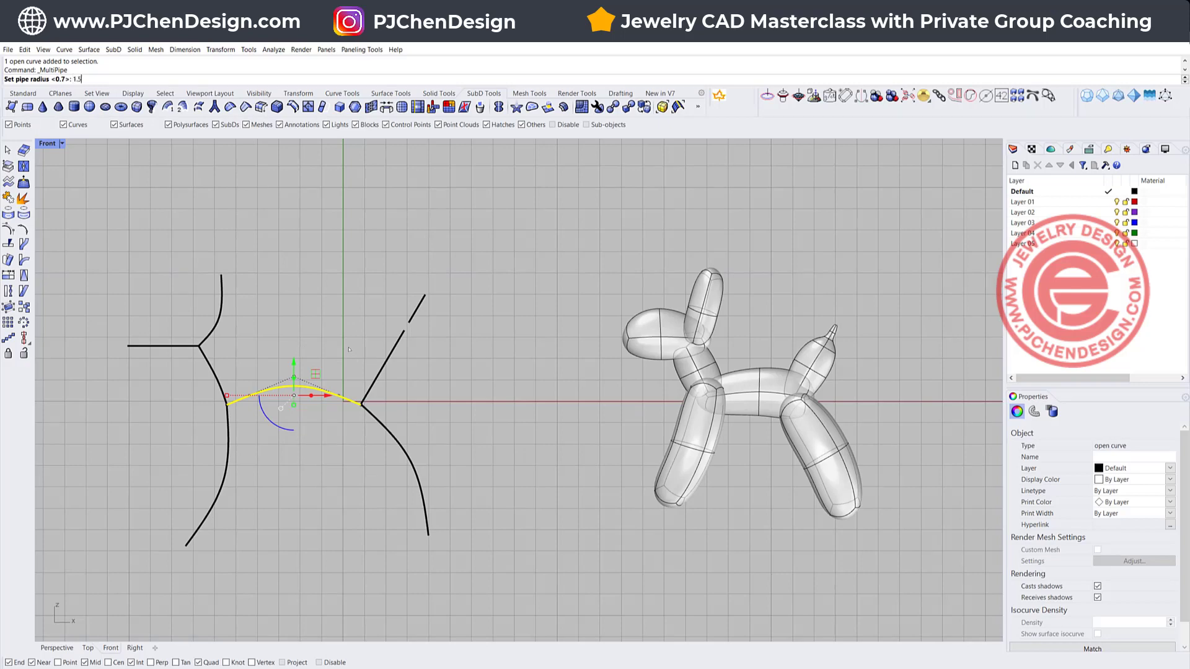
key(Return)
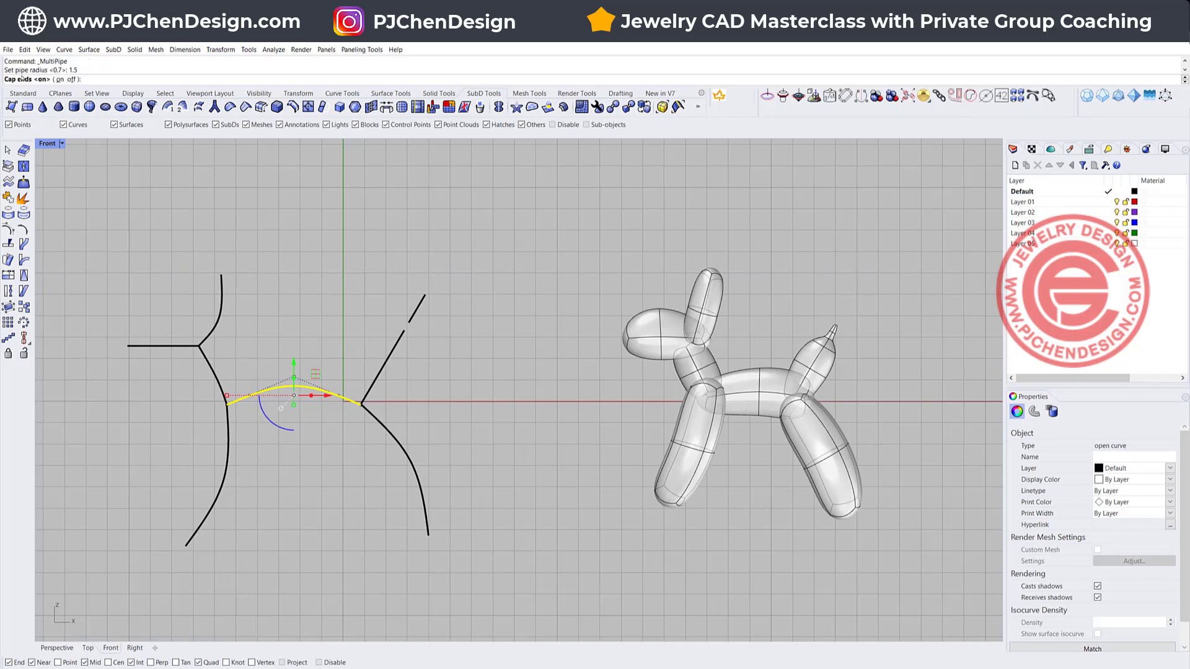
click(61, 79)
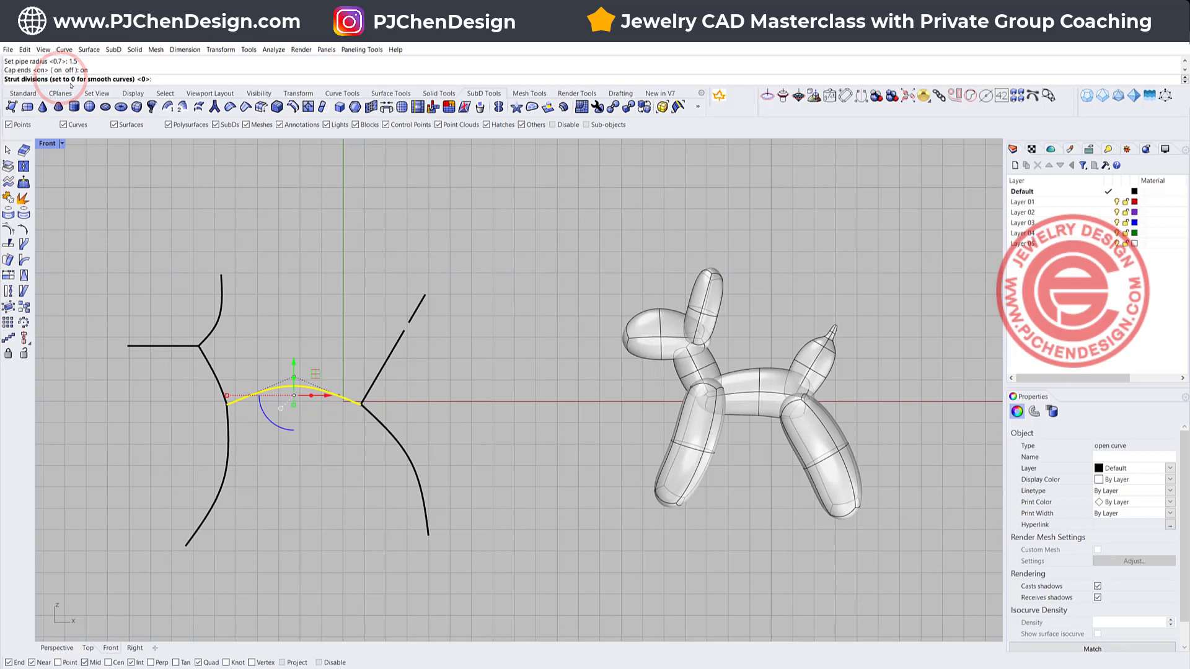
key(Return)
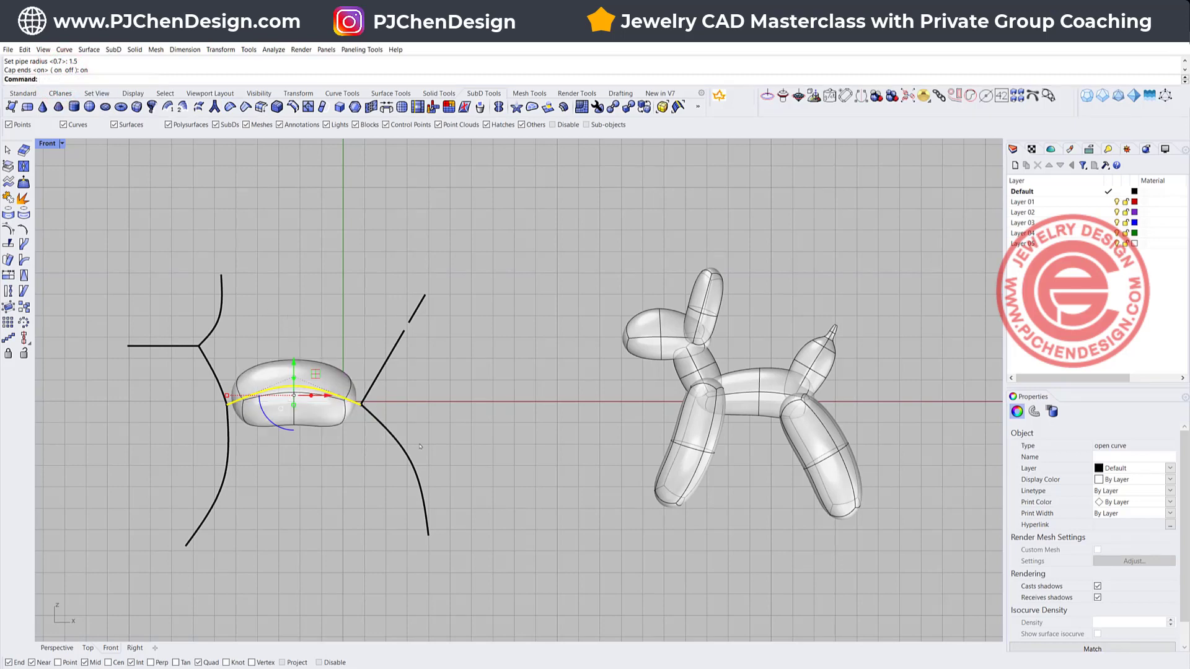
Step: Shrink the end face of the body pipe on the neck side and move it out to the front-leg joint
scroll(335, 371, up, 2)
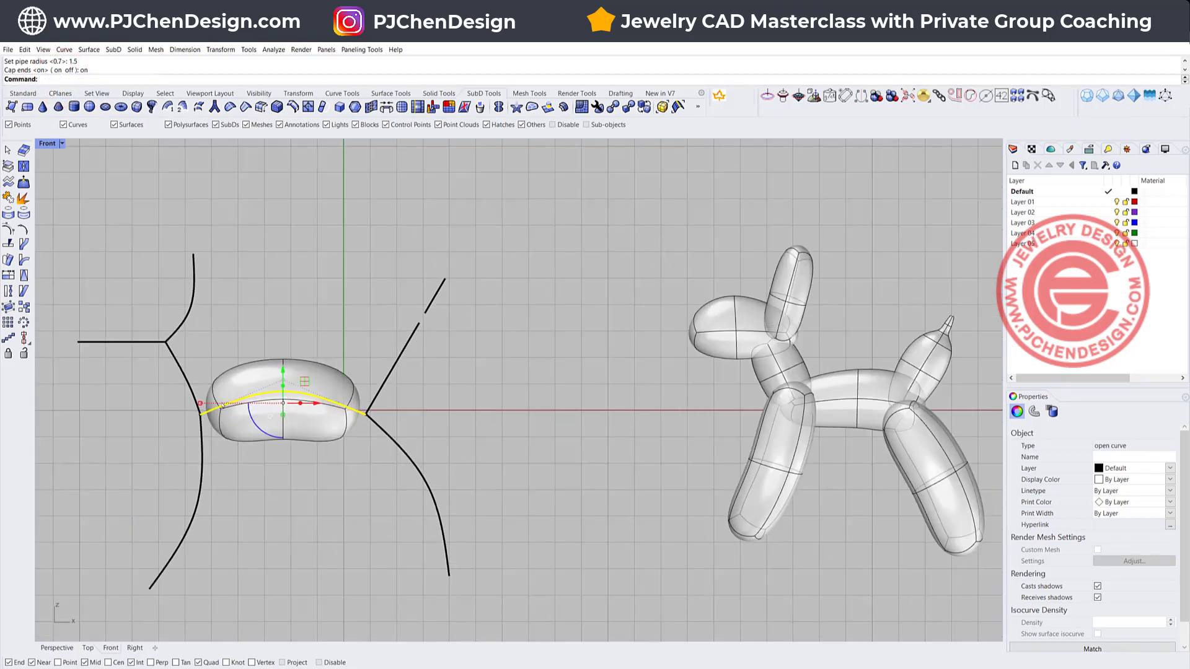
scroll(213, 401, up, 2)
click(207, 395)
click(209, 329)
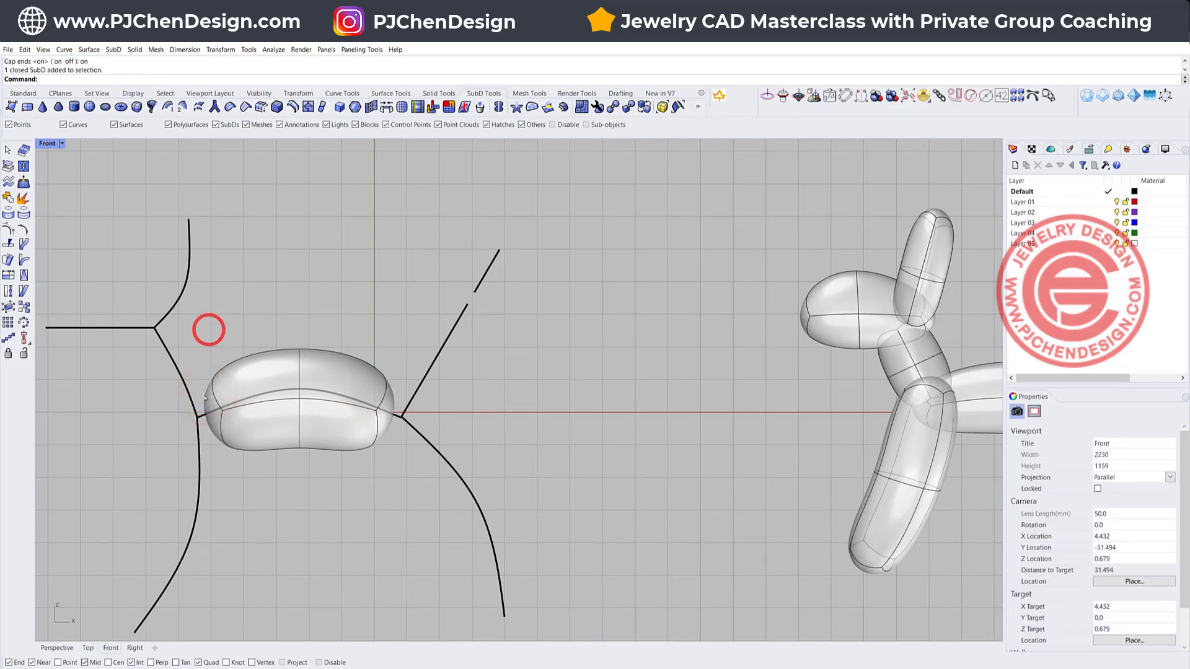
ctrl+shift+click(205, 400)
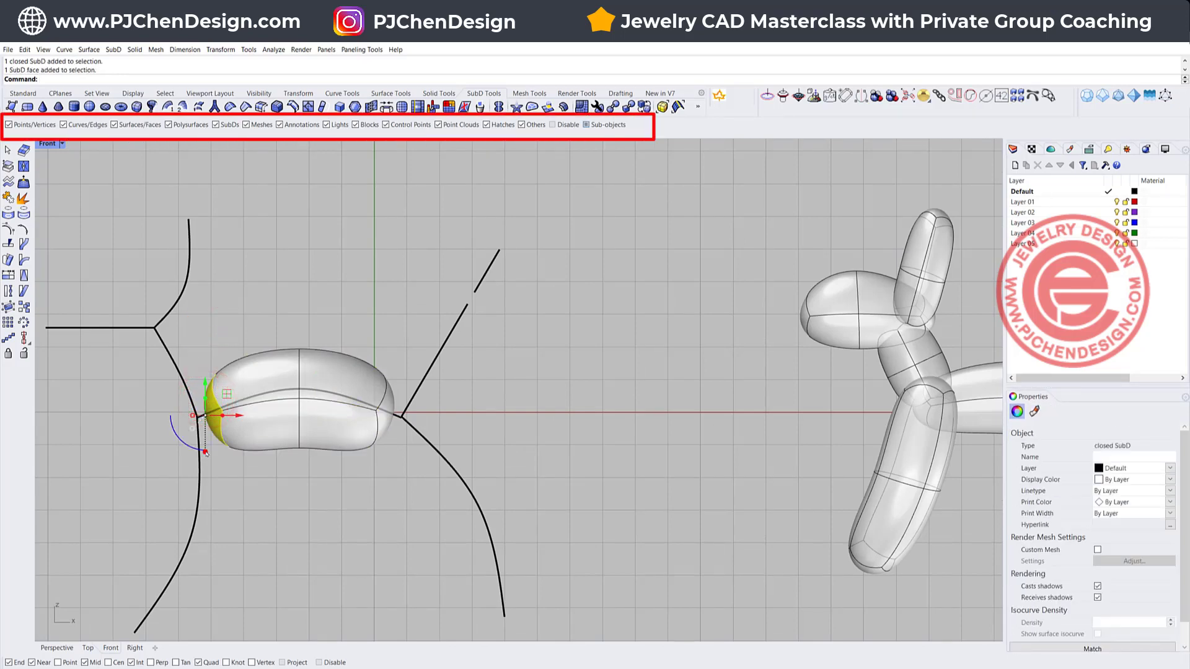
shift+drag(205, 452, 205, 436)
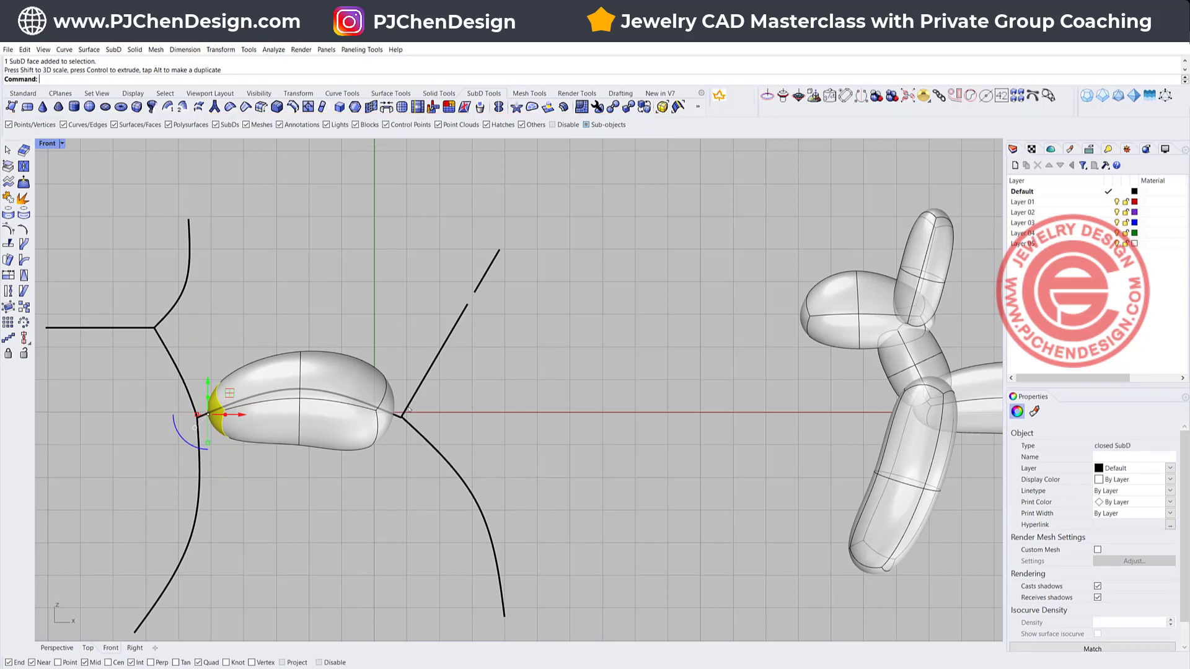
drag(229, 394, 216, 396)
Step: Move the body pipe's tail-side end face outward to the joint with the rear-leg curve
scroll(389, 398, down, 4)
right_drag(381, 386, 343, 409)
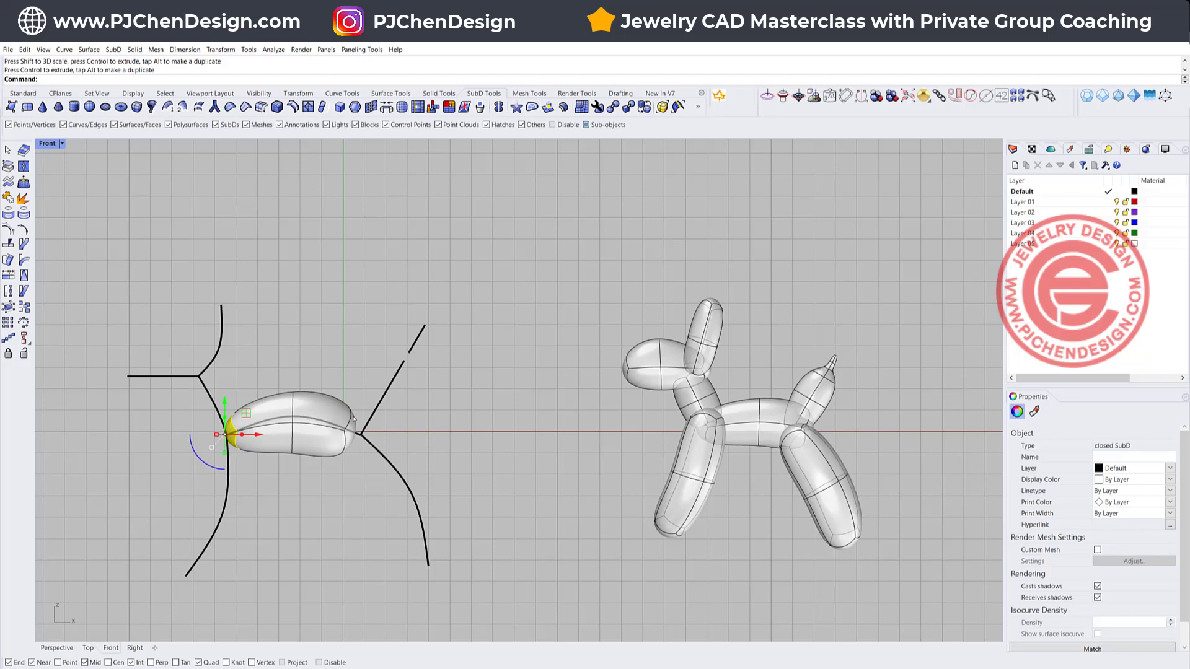
click(352, 417)
scroll(366, 425, up, 4)
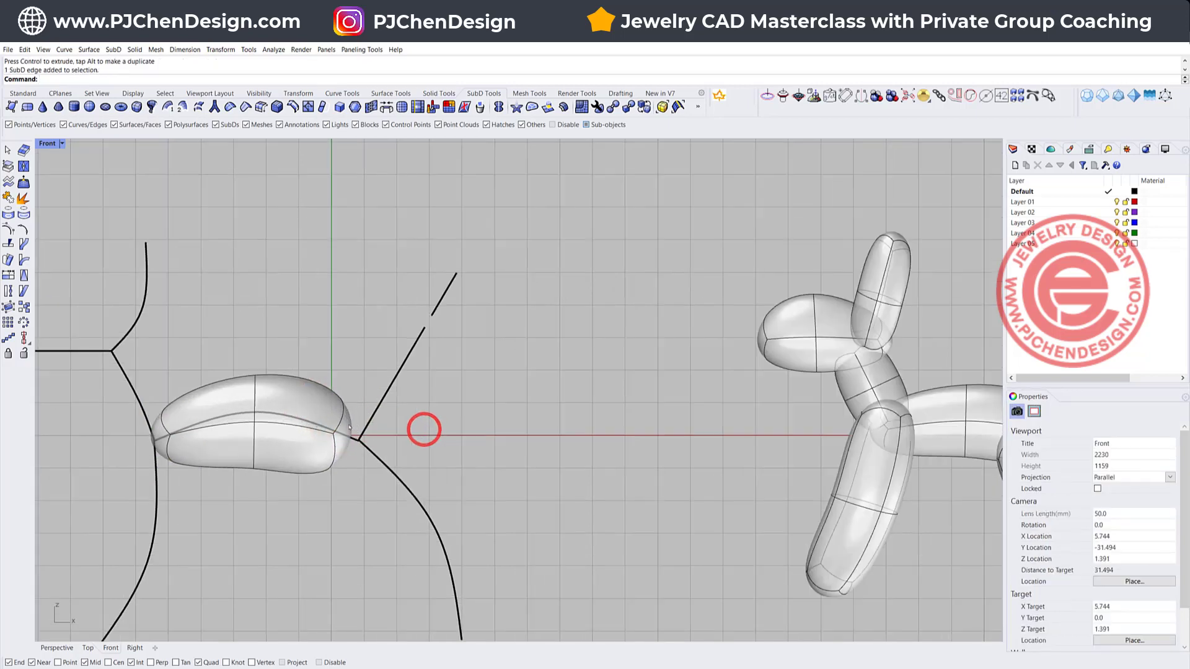
click(349, 425)
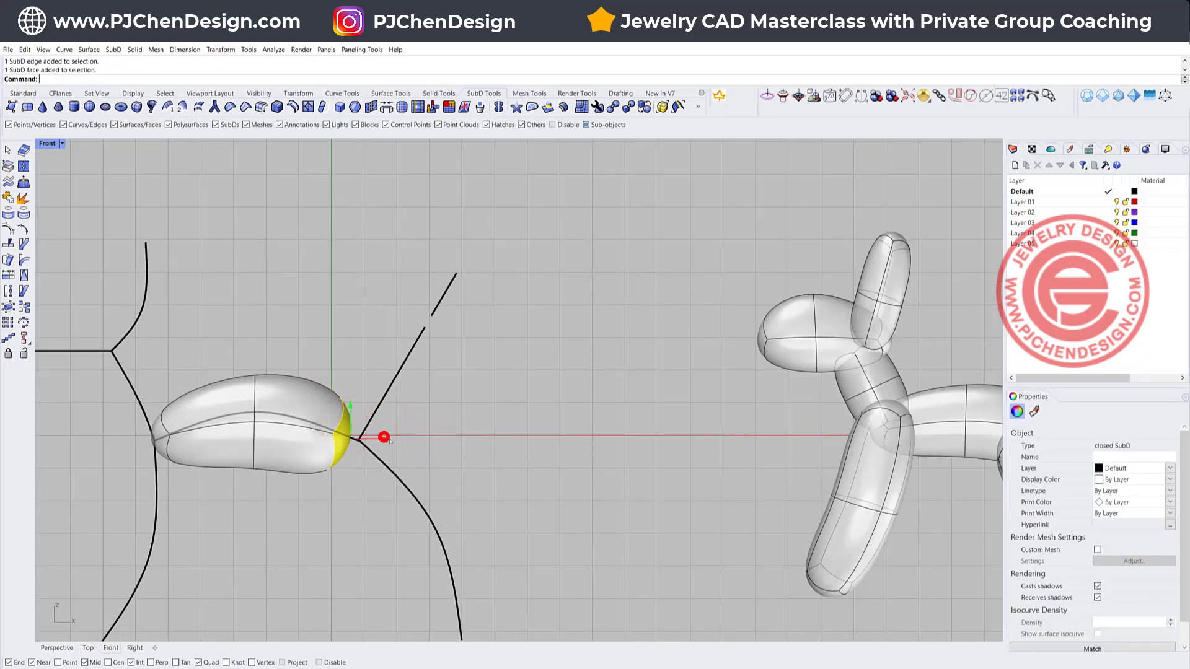
drag(387, 439, 403, 438)
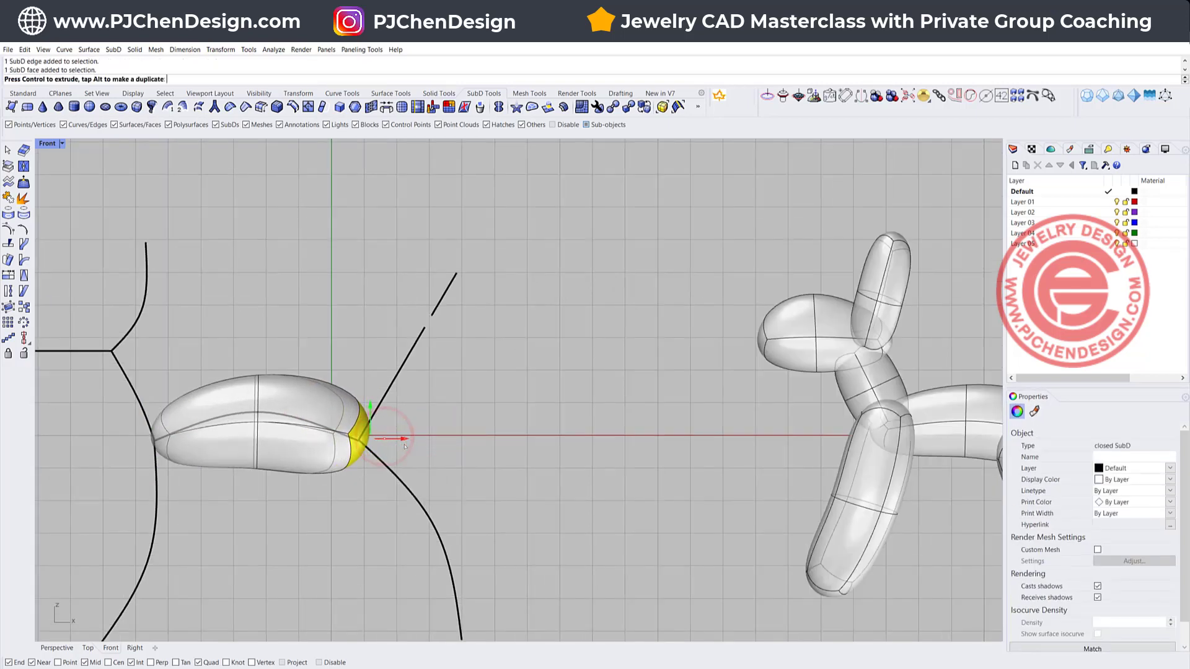
click(488, 417)
scroll(448, 411, down, 2)
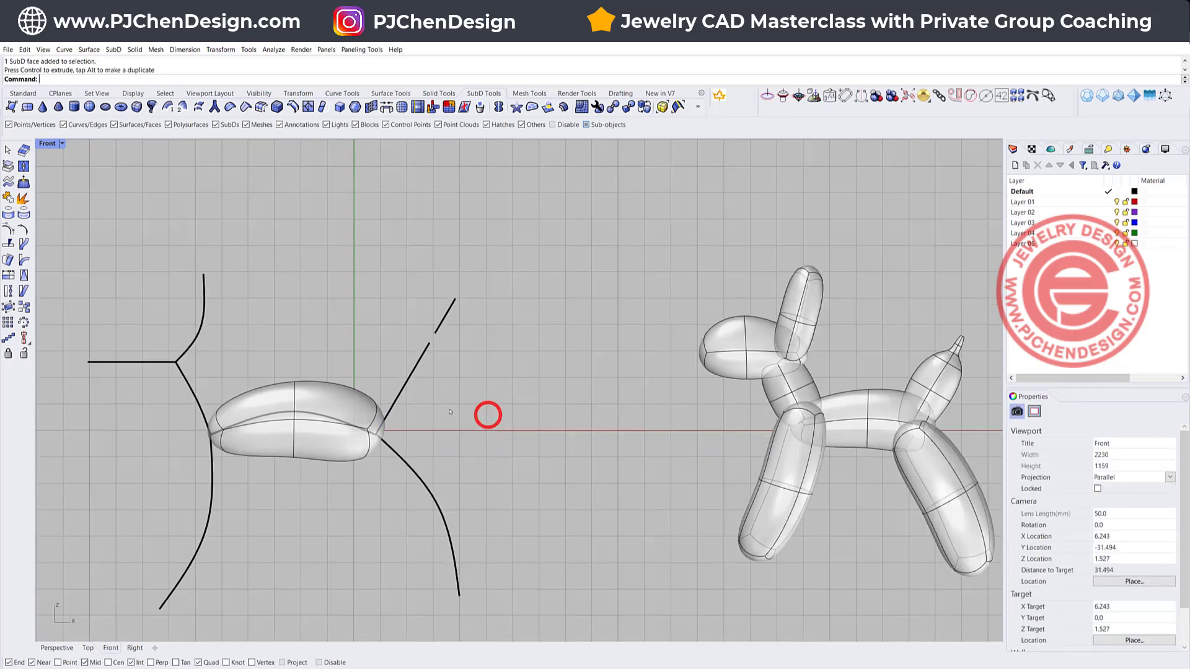
Step: Stretch the whole body pipe slightly along its length so it reaches both leg joints
click(339, 457)
click(393, 491)
click(338, 449)
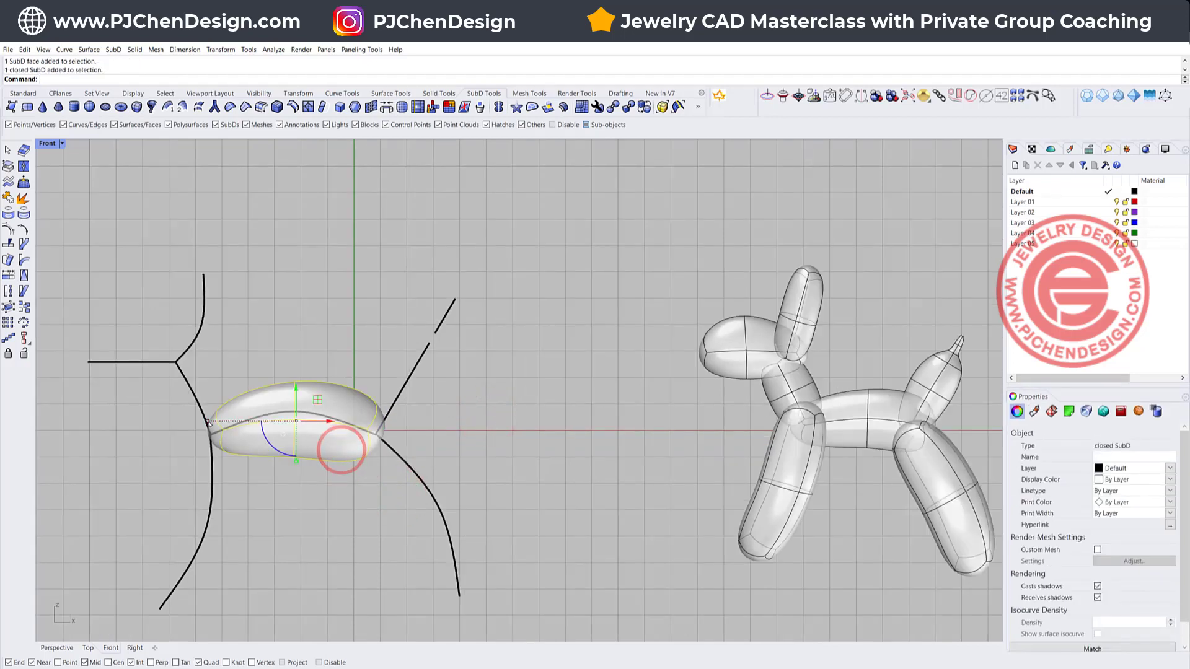
drag(207, 421, 207, 420)
click(457, 428)
scroll(457, 428, down, 2)
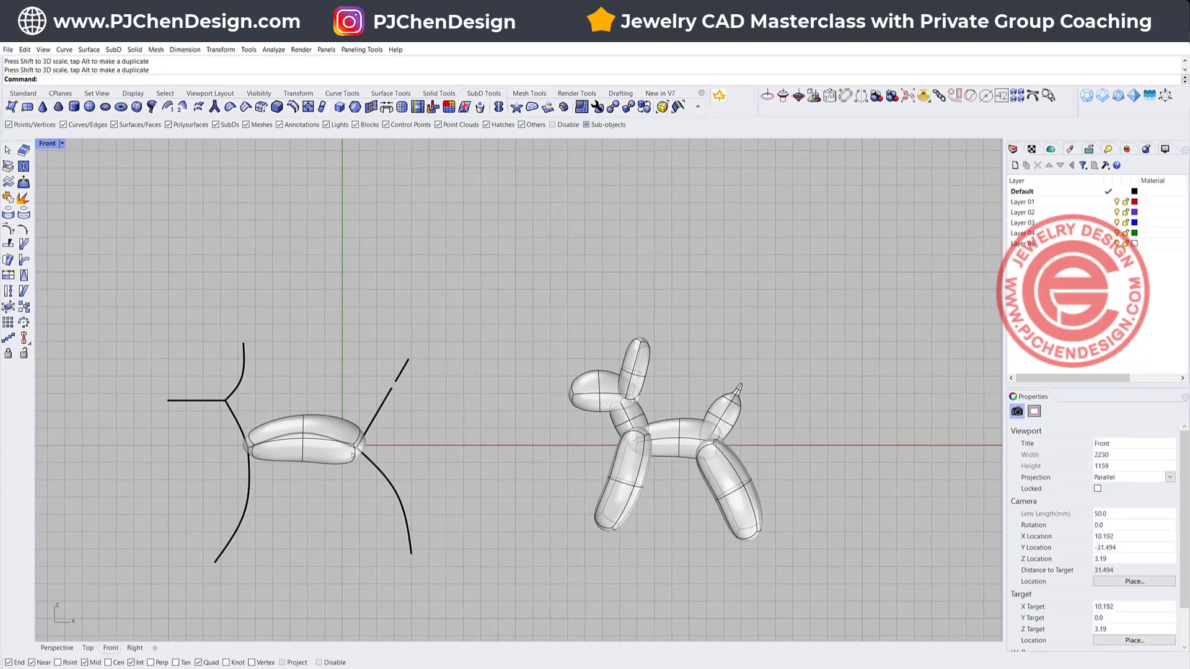
Step: Create a SubD MultiPipe on the front-leg curve with radius 1 and capped ends
click(249, 488)
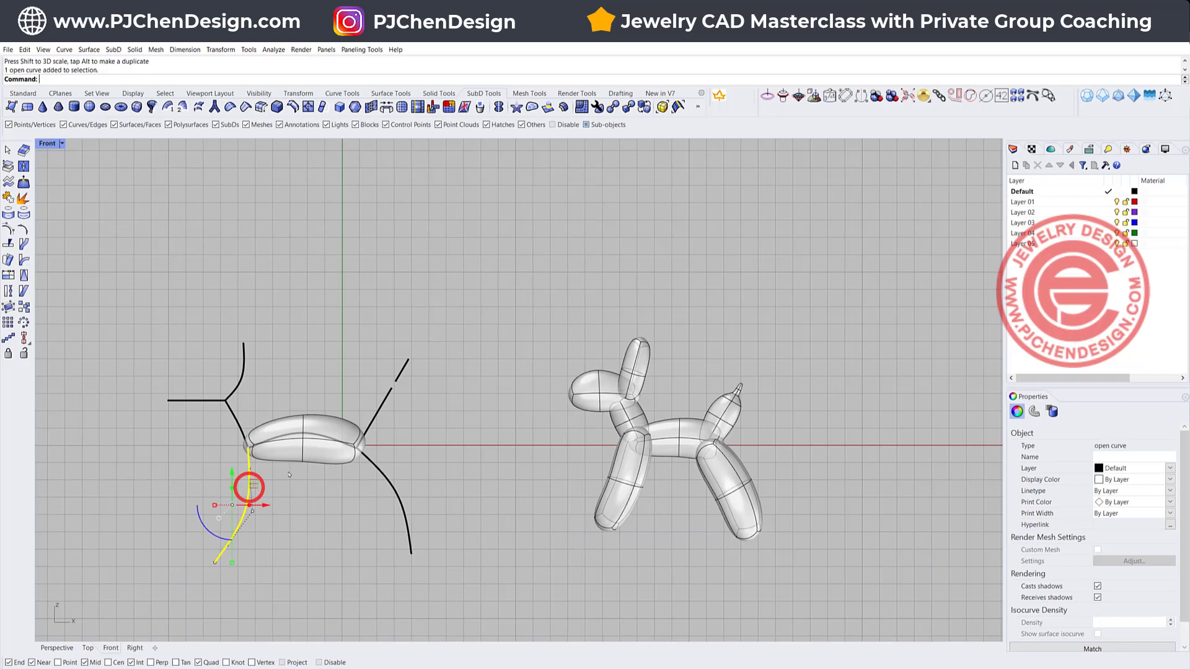
click(214, 107)
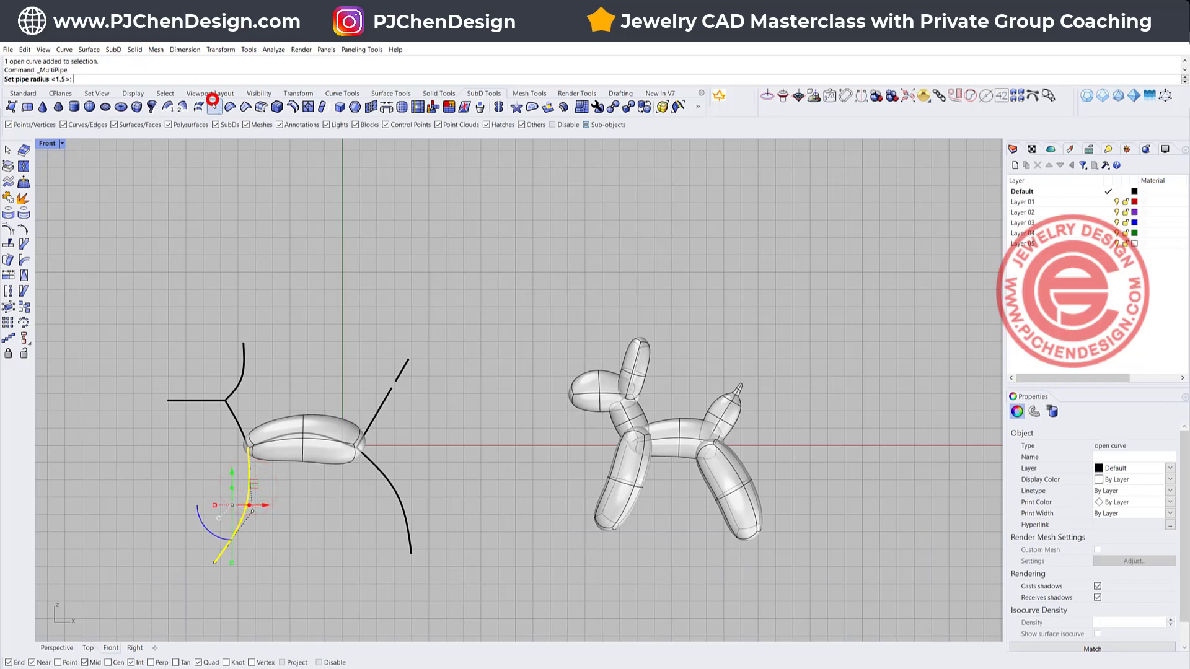
text(1)
key(Return)
click(320, 513)
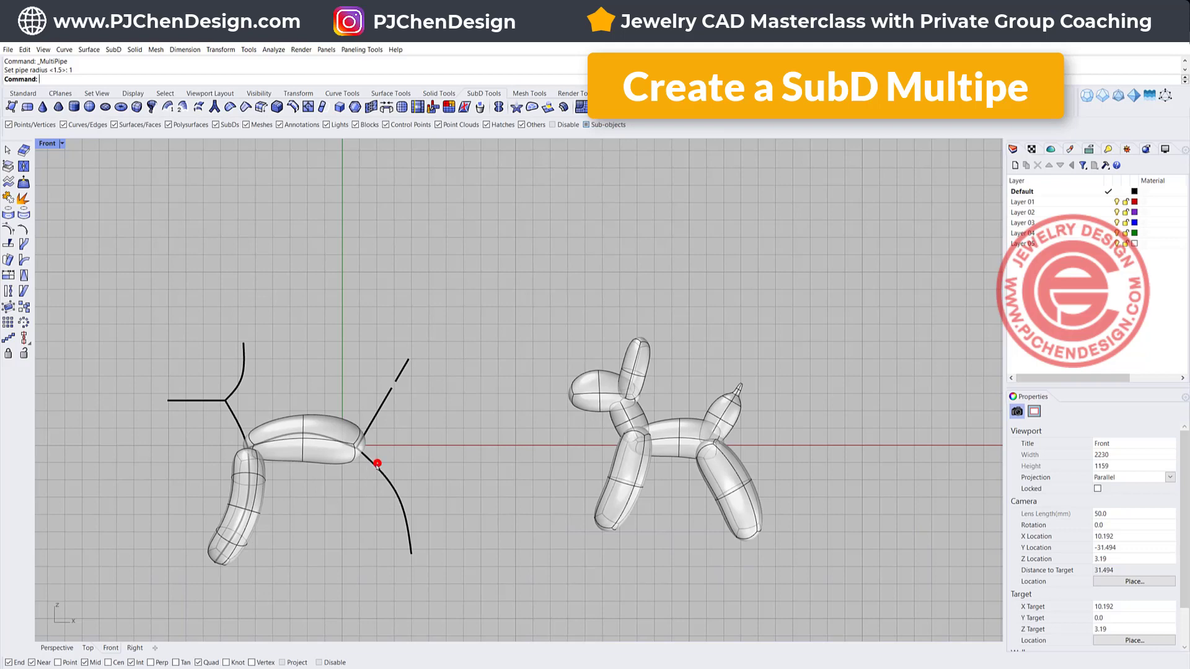
Step: Create a SubD MultiPipe on the rear-leg curve with the same radius and capped ends
click(378, 463)
key(Return)
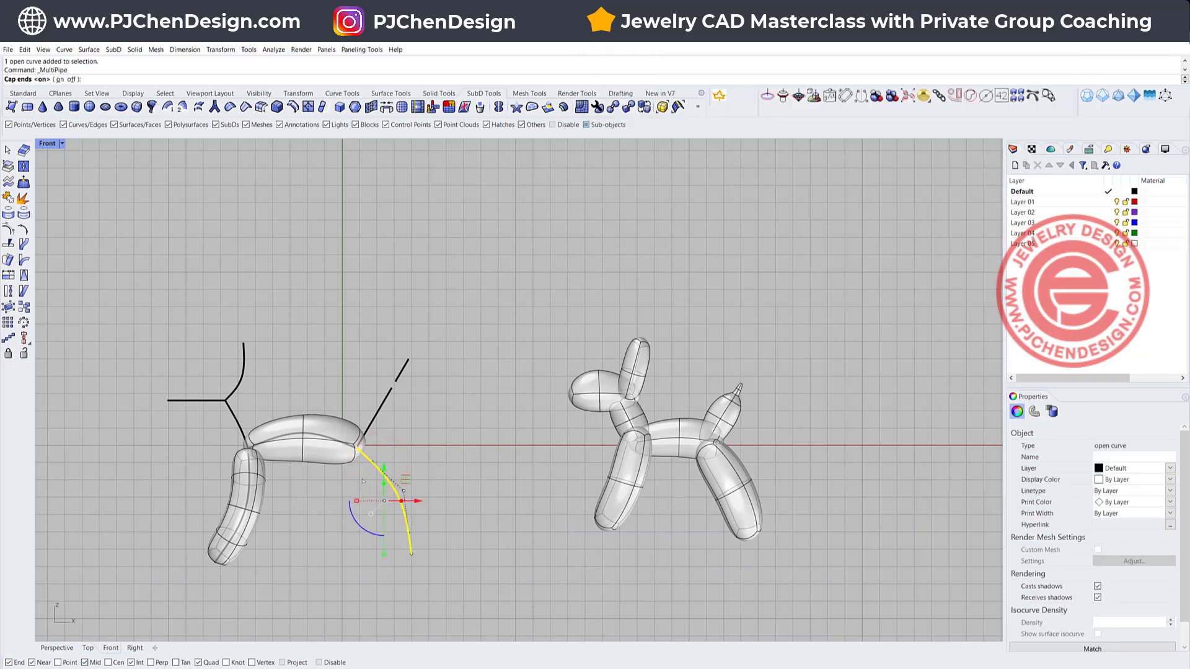
key(Return)
scroll(411, 484, up, 4)
click(462, 486)
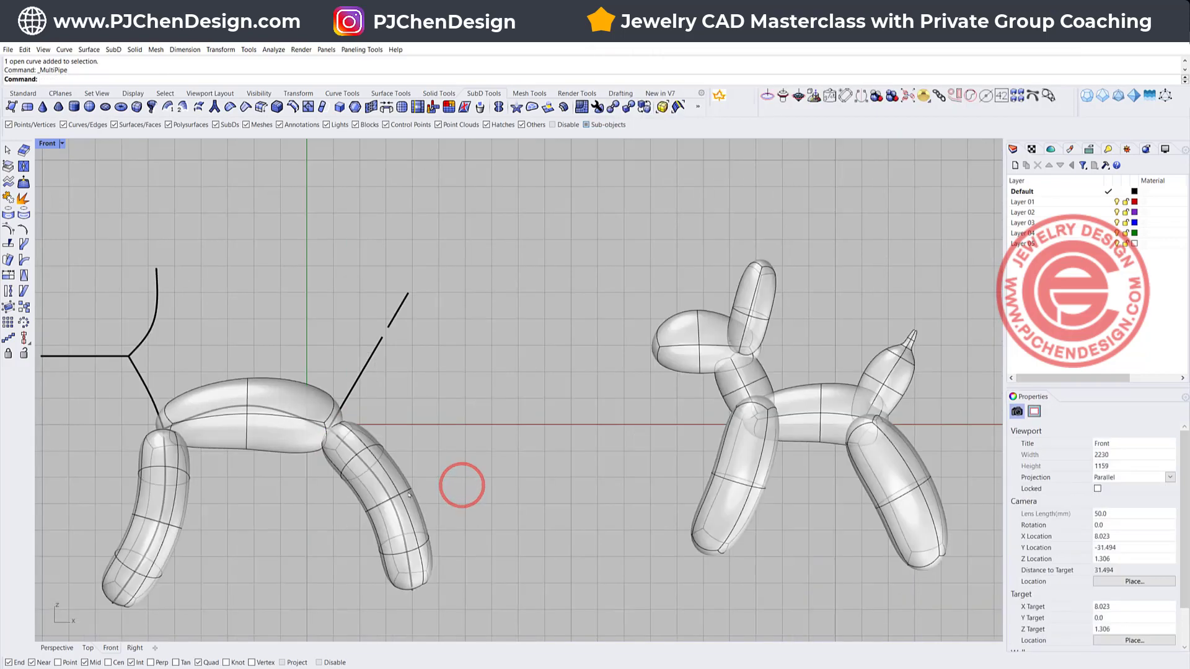
Step: Select the edge loop around the middle of the rear leg, widen it and shift it slightly outward
click(408, 492)
click(302, 496)
drag(320, 486, 479, 532)
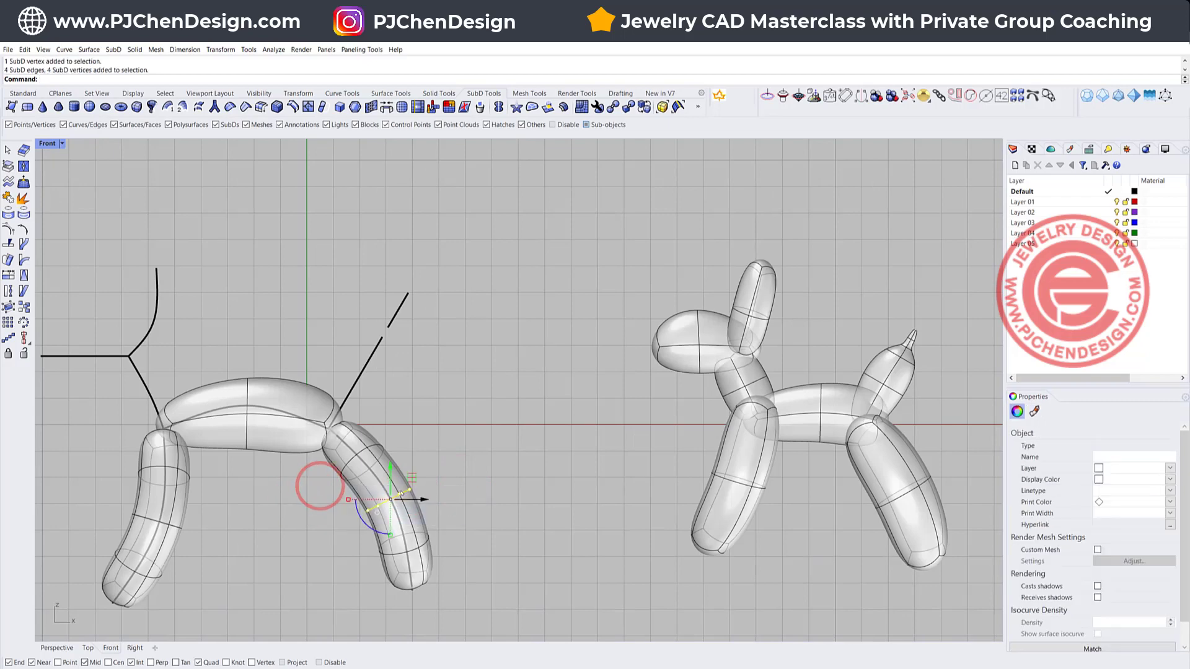
scroll(386, 494, up, 2)
drag(337, 503, 327, 504)
drag(412, 482, 419, 482)
Step: Select the outer face and edge on the lower half of the rear leg and pull them outward
click(438, 551)
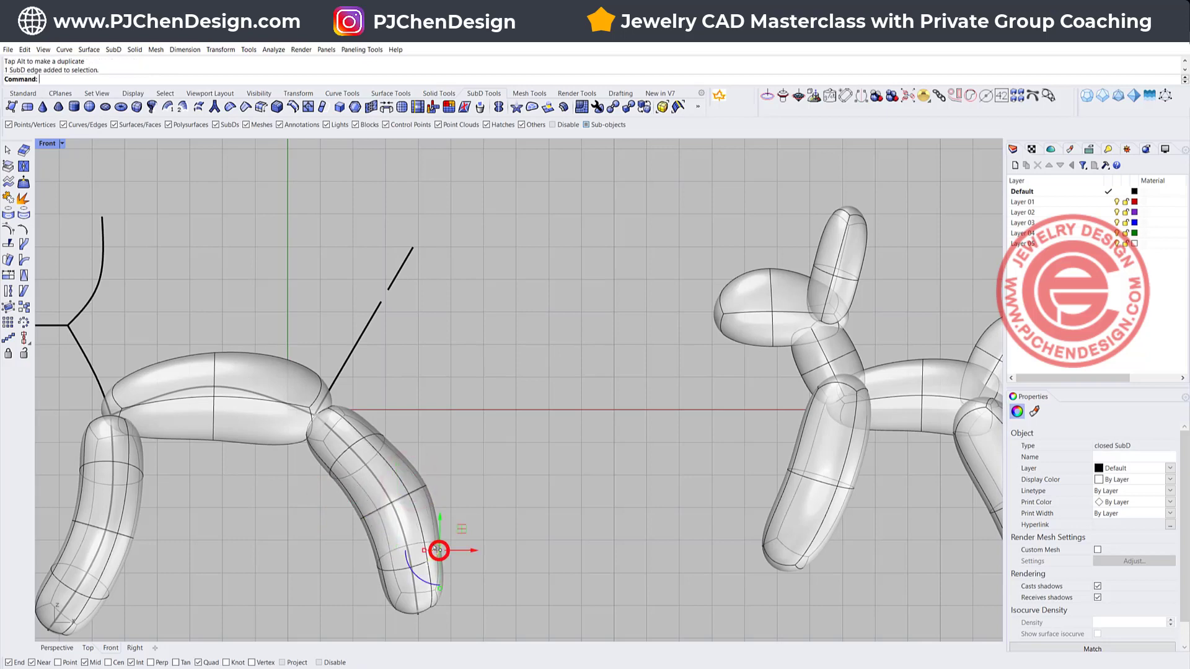
click(434, 545)
click(476, 496)
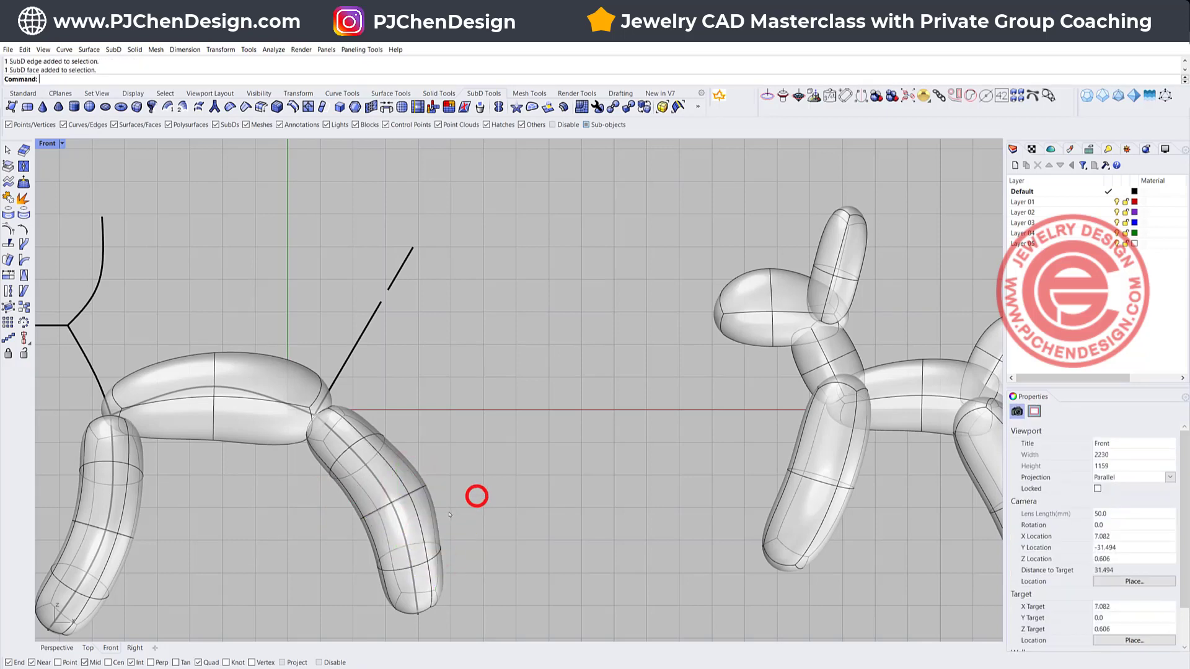
mouse_move(449, 512)
ctrl+shift+mouse_down()
mouse_move(432, 519)
mouse_move(460, 499)
mouse_move(463, 511)
ctrl+shift+mouse_up()
click(513, 541)
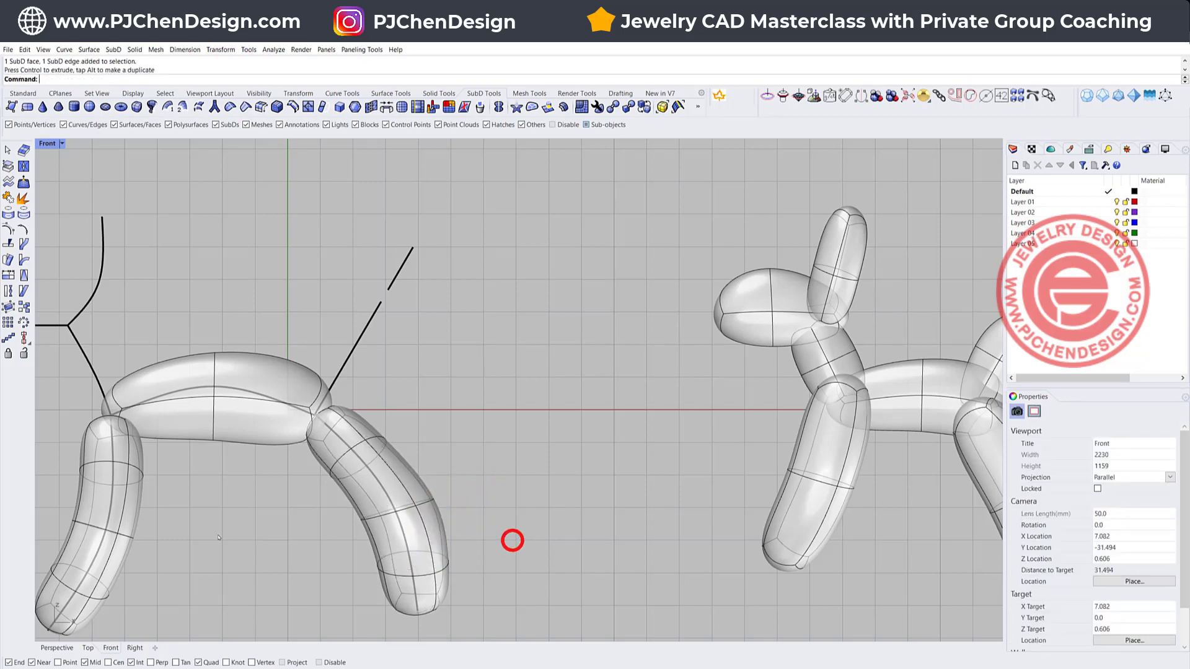
scroll(527, 414, down, 4)
scroll(227, 504, up, 4)
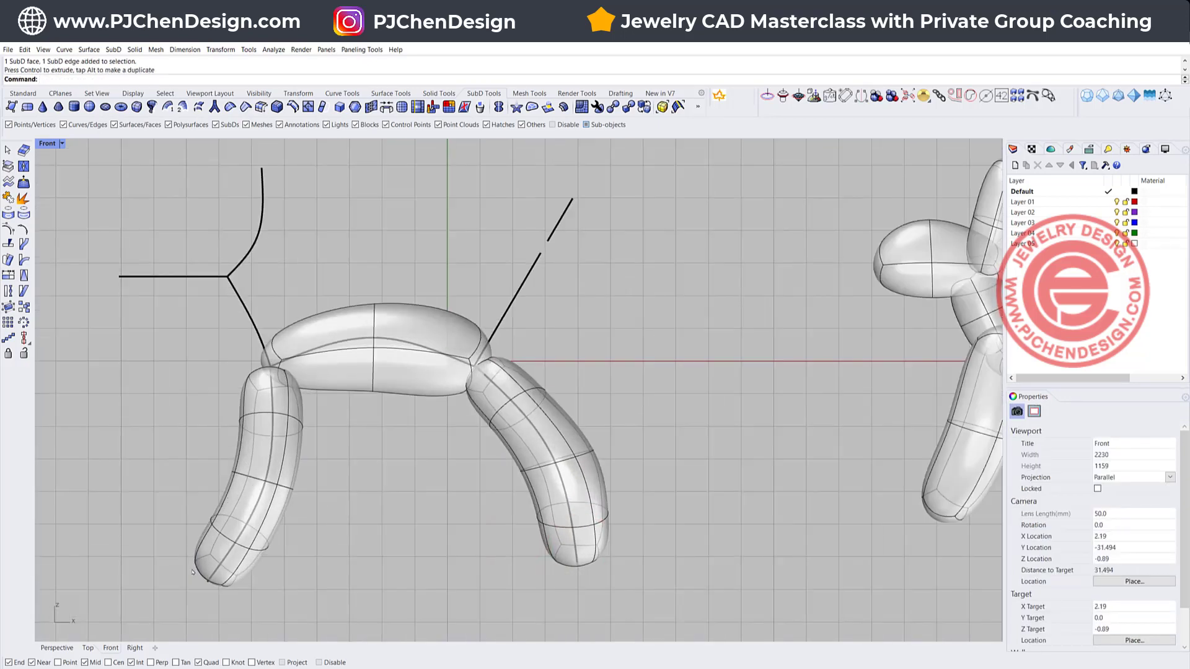
scroll(343, 550, down, 3)
scroll(215, 577, up, 2)
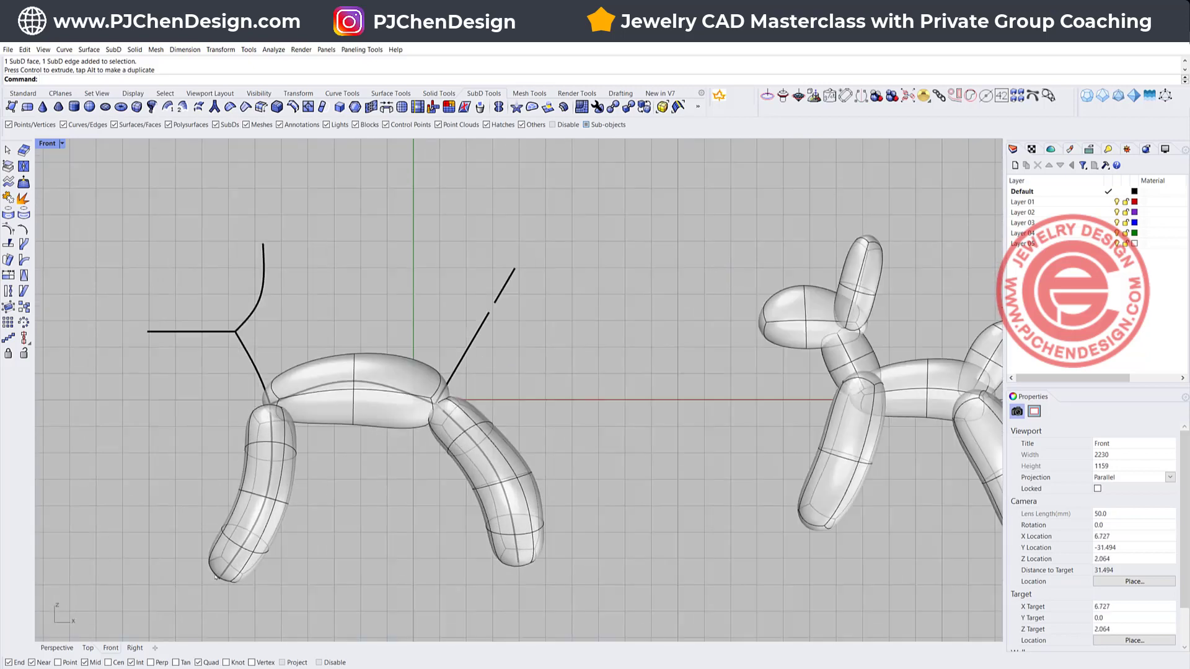
scroll(212, 573, up, 3)
click(218, 563)
click(128, 456)
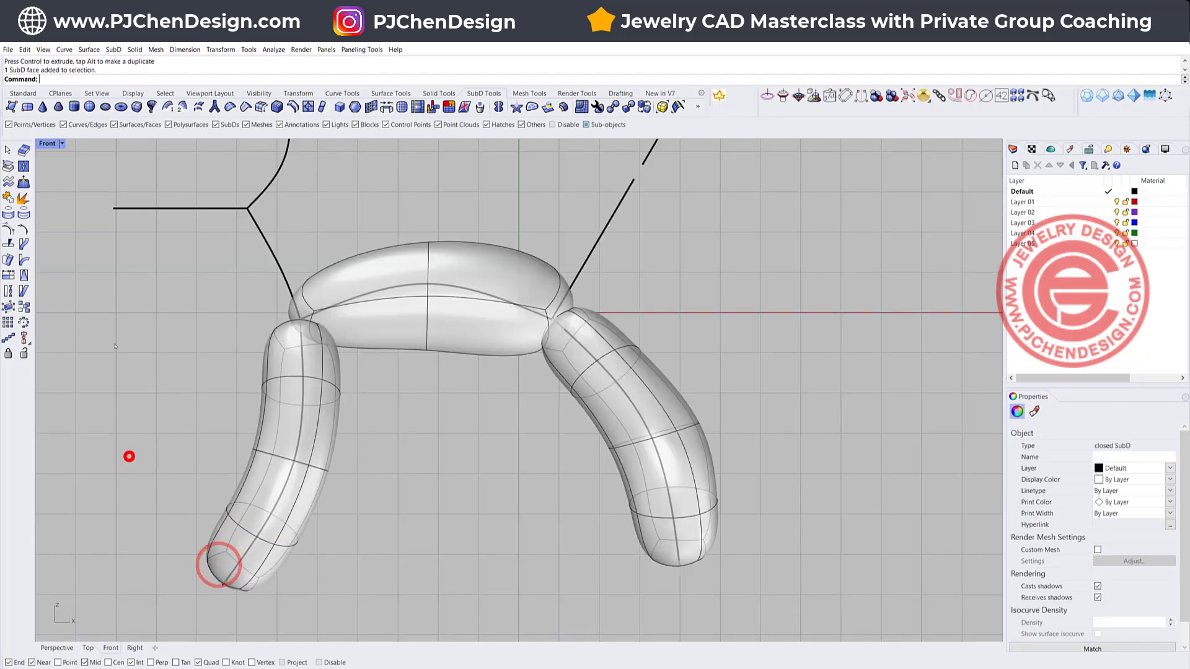
Step: Restore the four-viewport layout and move the front leg's foot-end faces up along the leg to shorten it
double_click(47, 144)
click(725, 278)
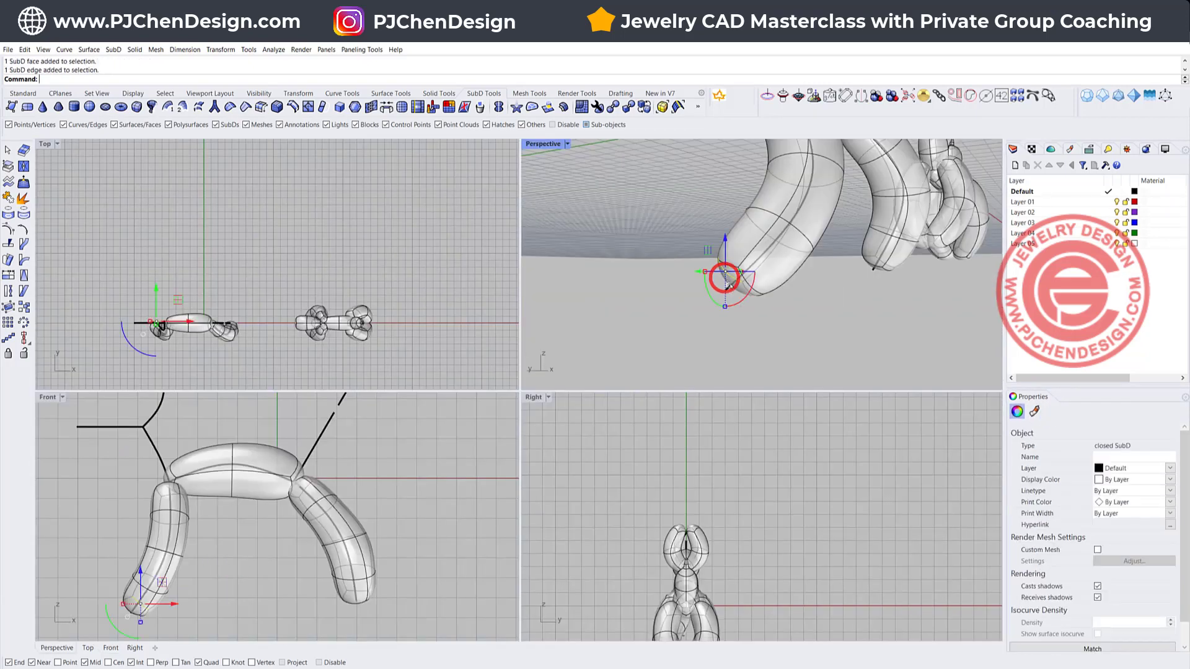
click(783, 337)
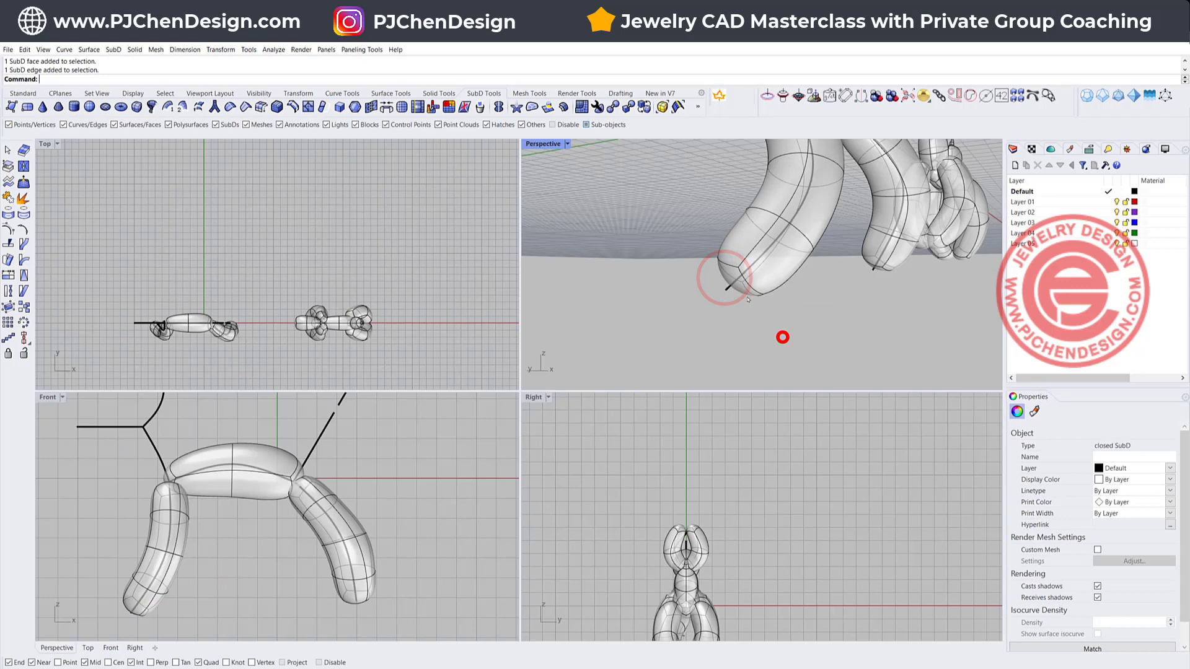
scroll(737, 294, up, 3)
key(Home)
click(744, 300)
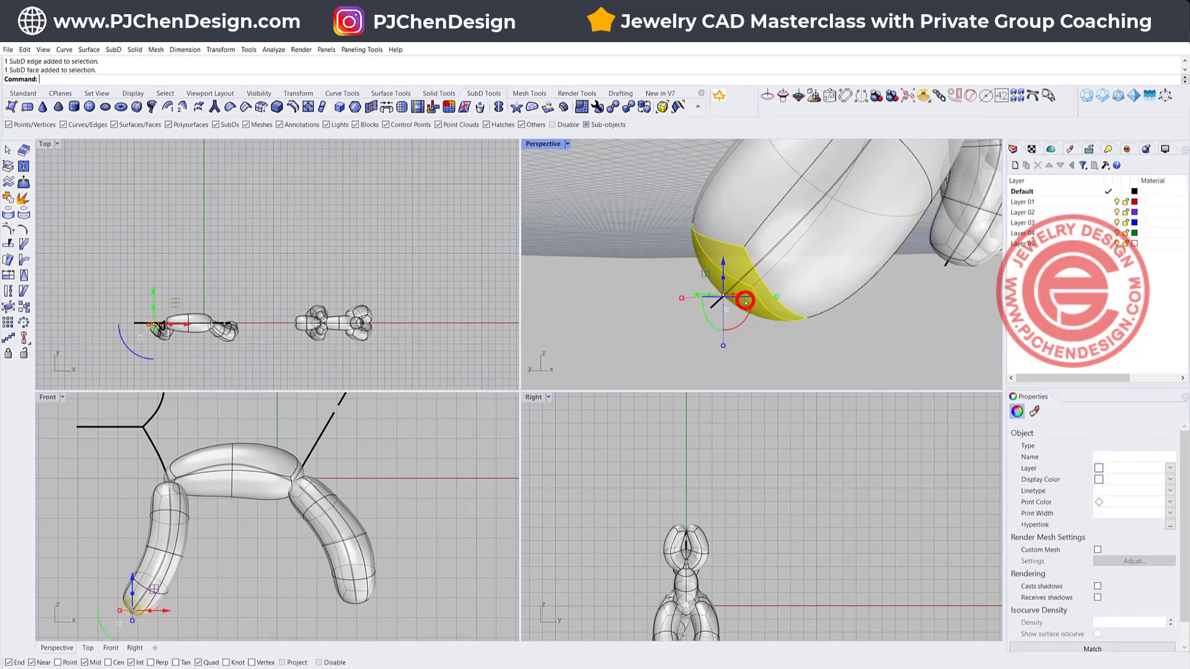
drag(153, 589, 161, 578)
click(207, 571)
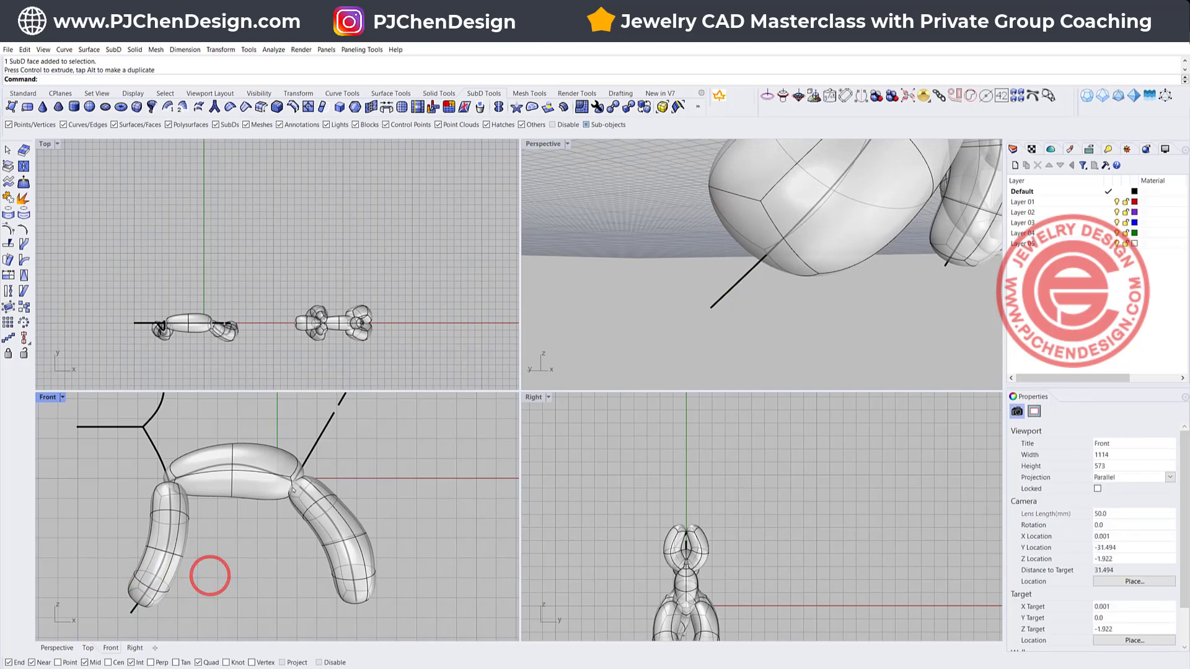
Step: Create a SubD MultiPipe on the short neck curve with the previous radius and capped ends
scroll(335, 507, down, 4)
right_drag(451, 473, 462, 510)
scroll(330, 514, up, 4)
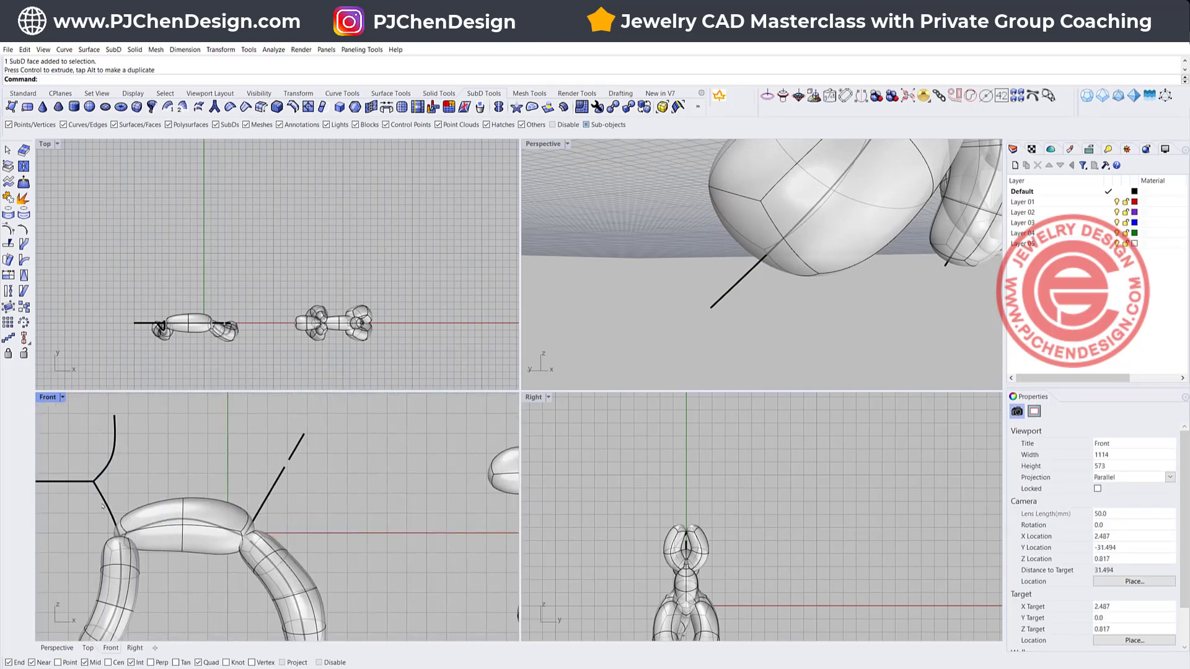
click(103, 502)
right_drag(163, 482, 267, 466)
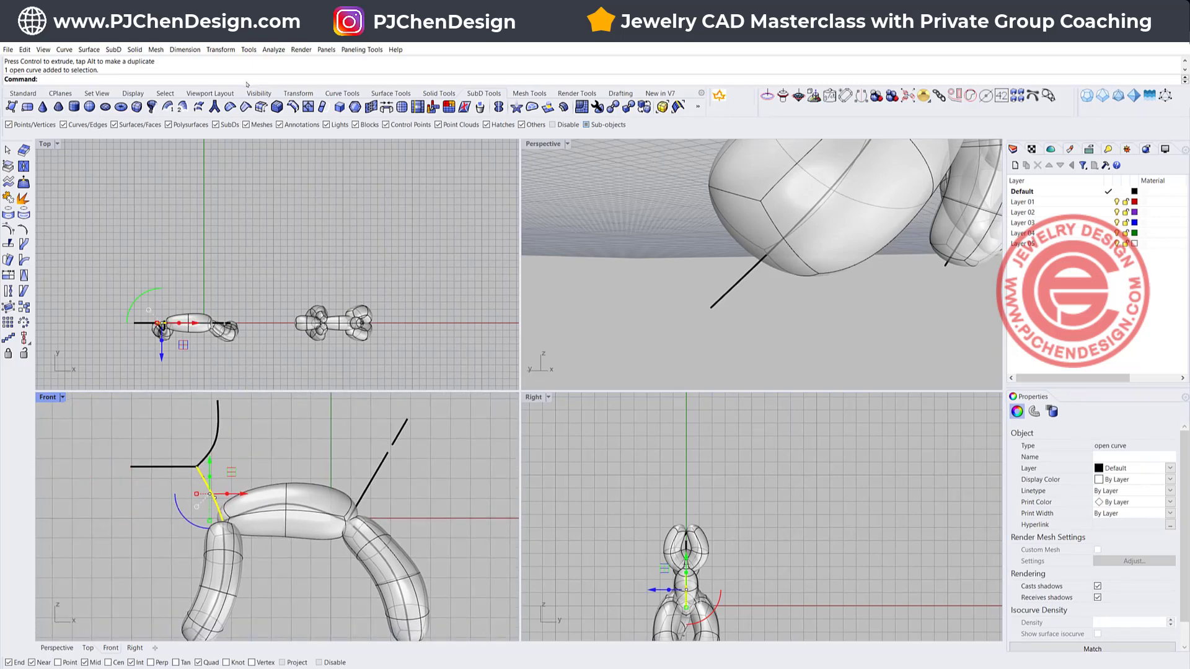
click(213, 107)
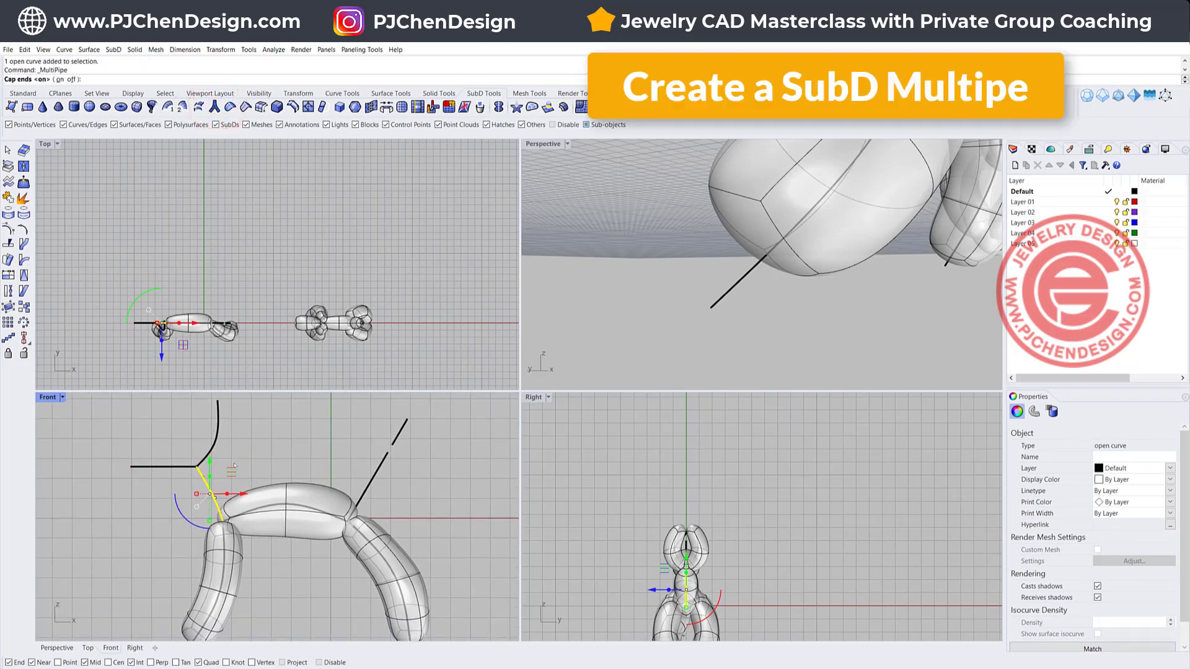
scroll(234, 466, up, 5)
right_click(262, 452)
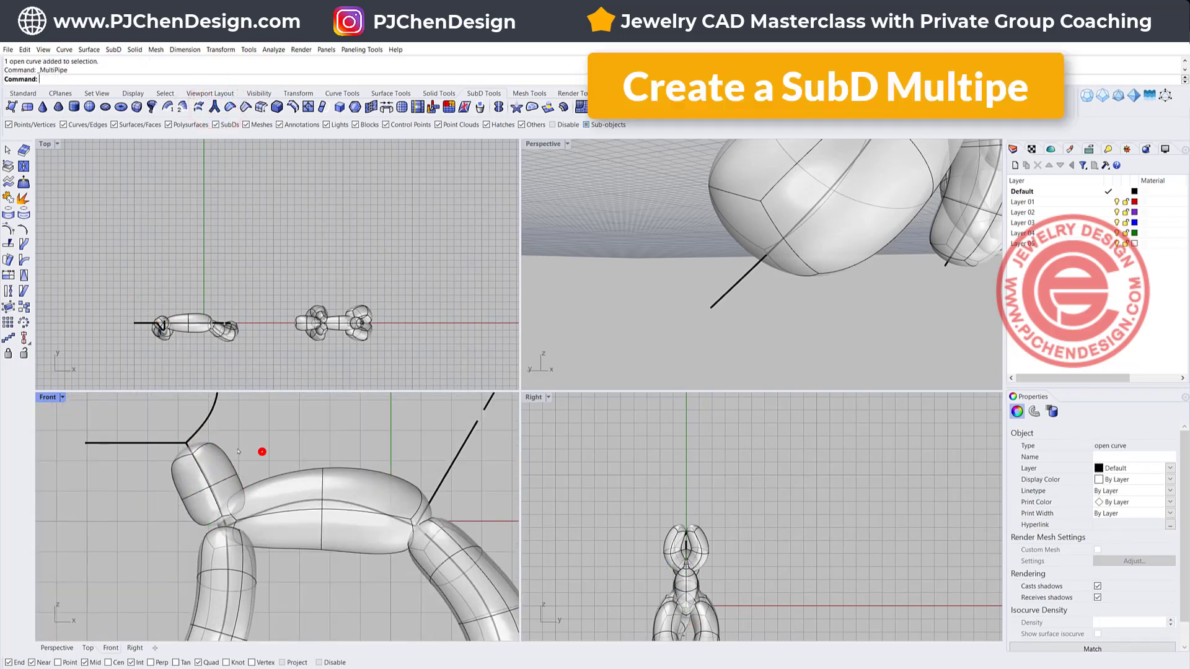
Step: Pull the neck pipe's upper end face toward the head and its lower end face down toward the front-leg joint
ctrl+shift+click(194, 447)
right_drag(194, 446, 205, 465)
drag(220, 442, 211, 427)
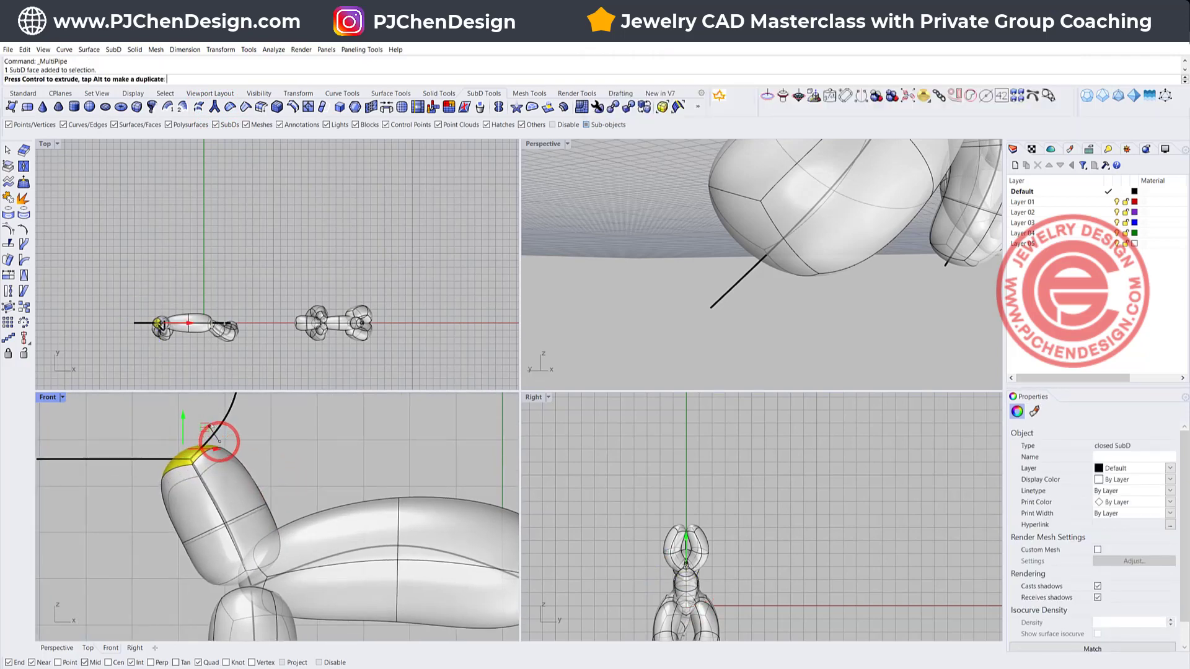
scroll(238, 595, up, 3)
click(227, 571)
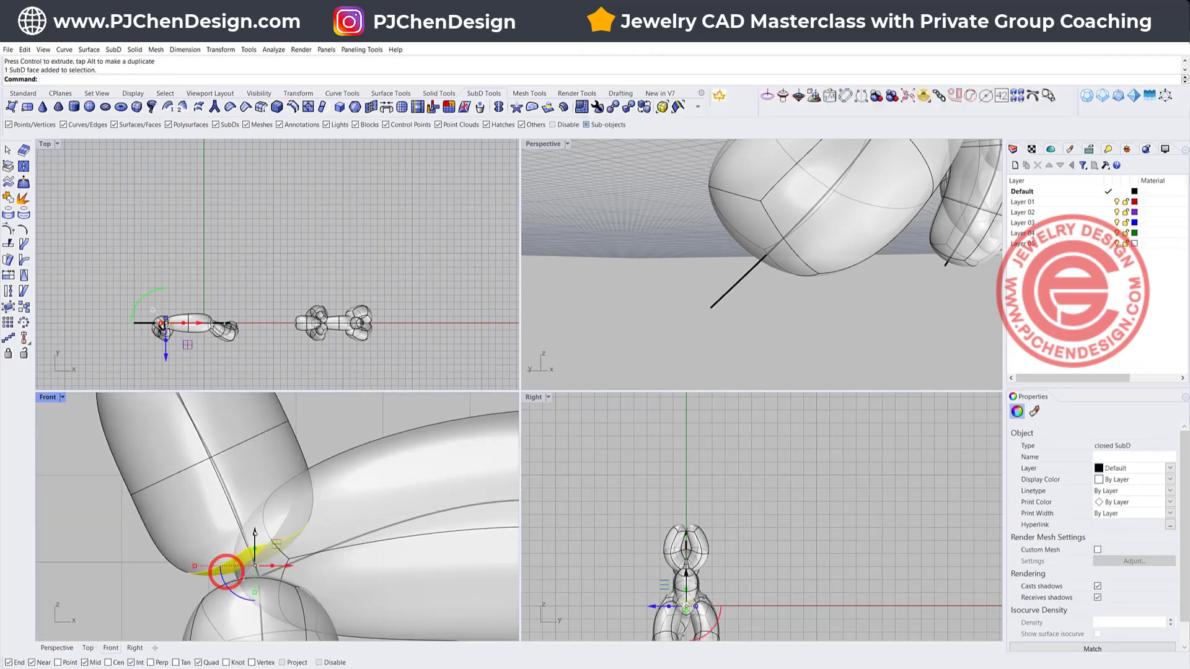
click(335, 447)
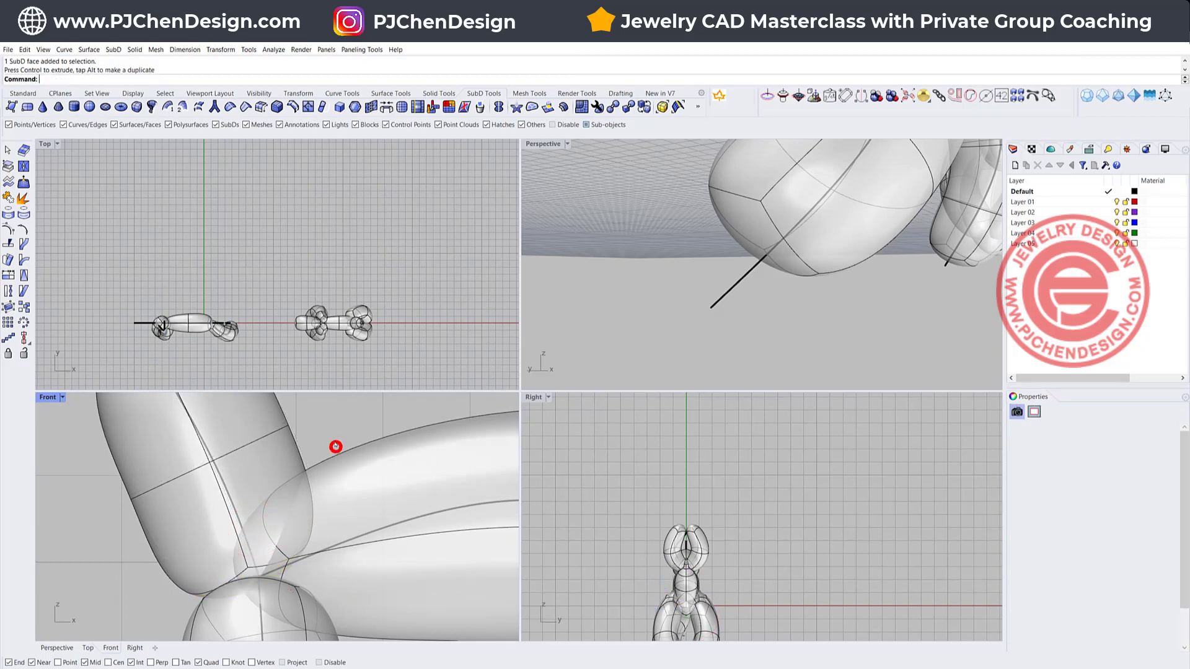
scroll(767, 239, down, 10)
right_drag(767, 240, 647, 321)
scroll(736, 275, up, 2)
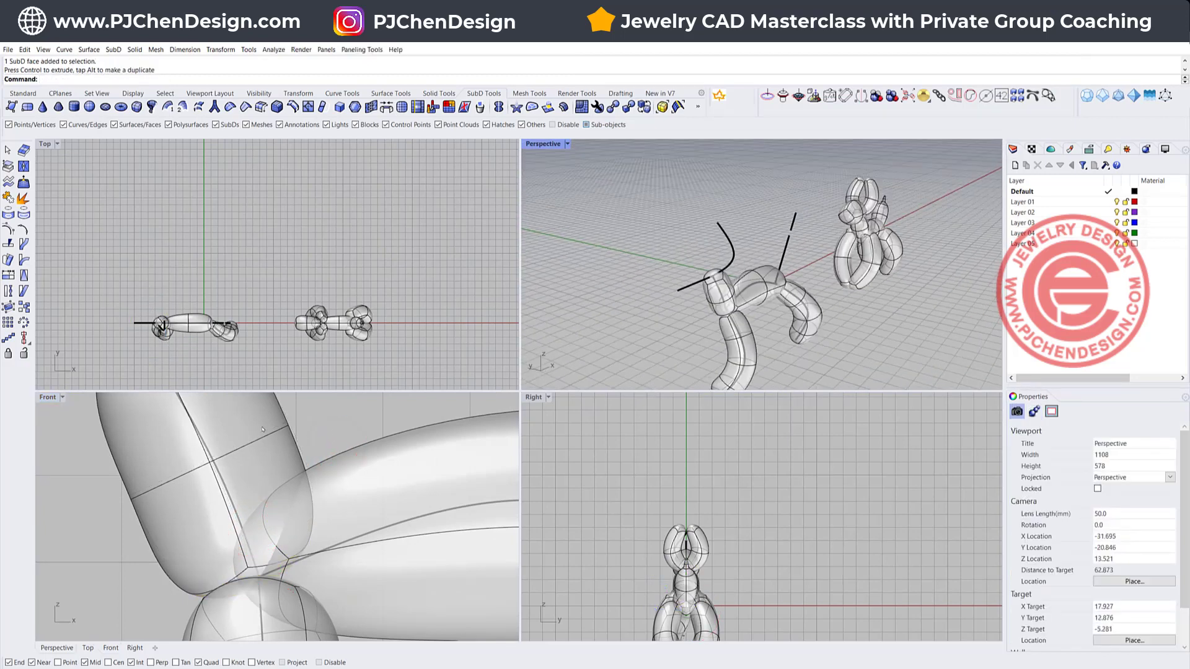
Step: Create a SubD MultiPipe on the horizontal head curve and move its inner end face in to the neck joint
scroll(263, 429, down, 5)
click(203, 494)
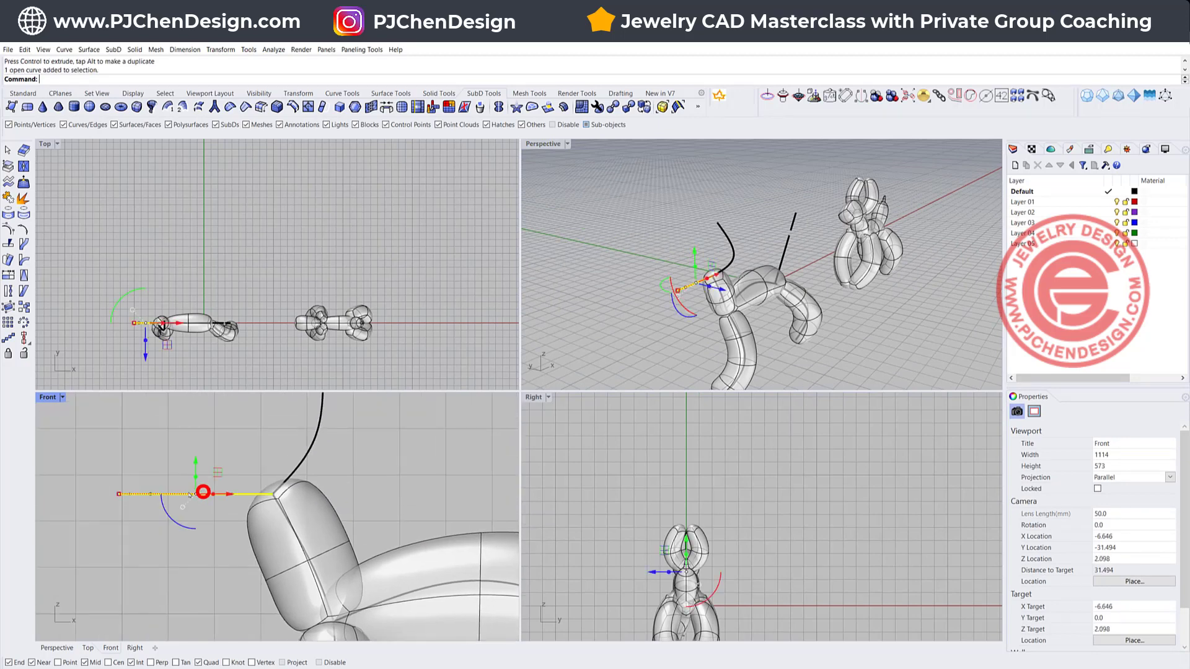
right_click(121, 463)
ctrl+shift+click(267, 478)
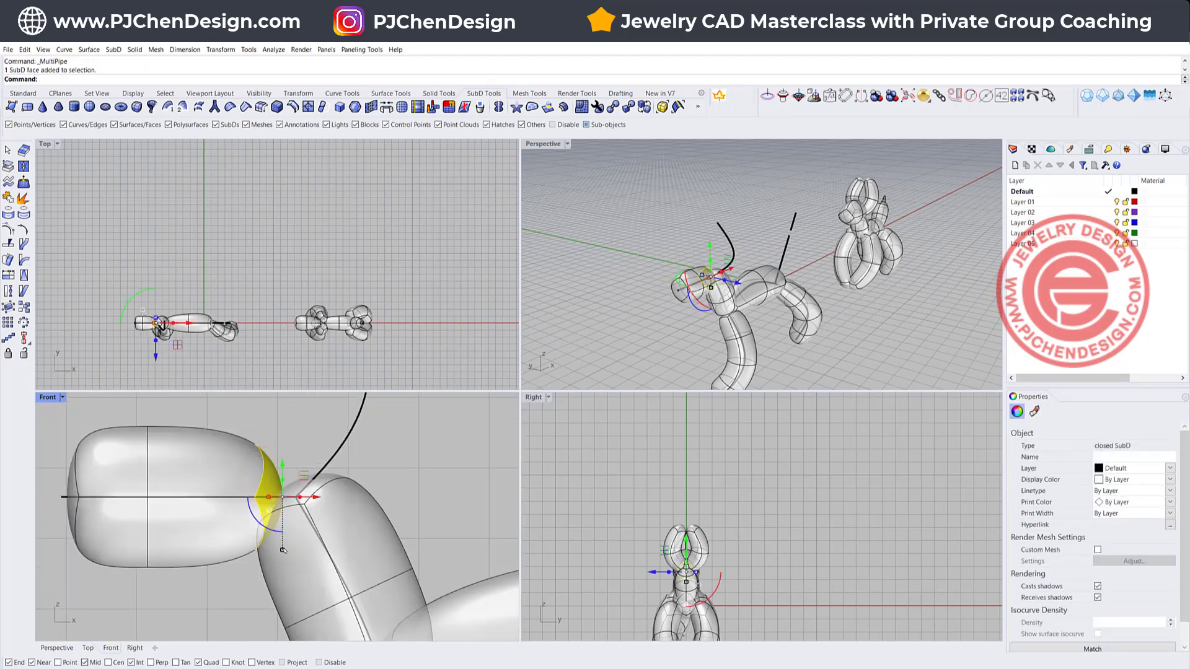
drag(283, 550, 329, 498)
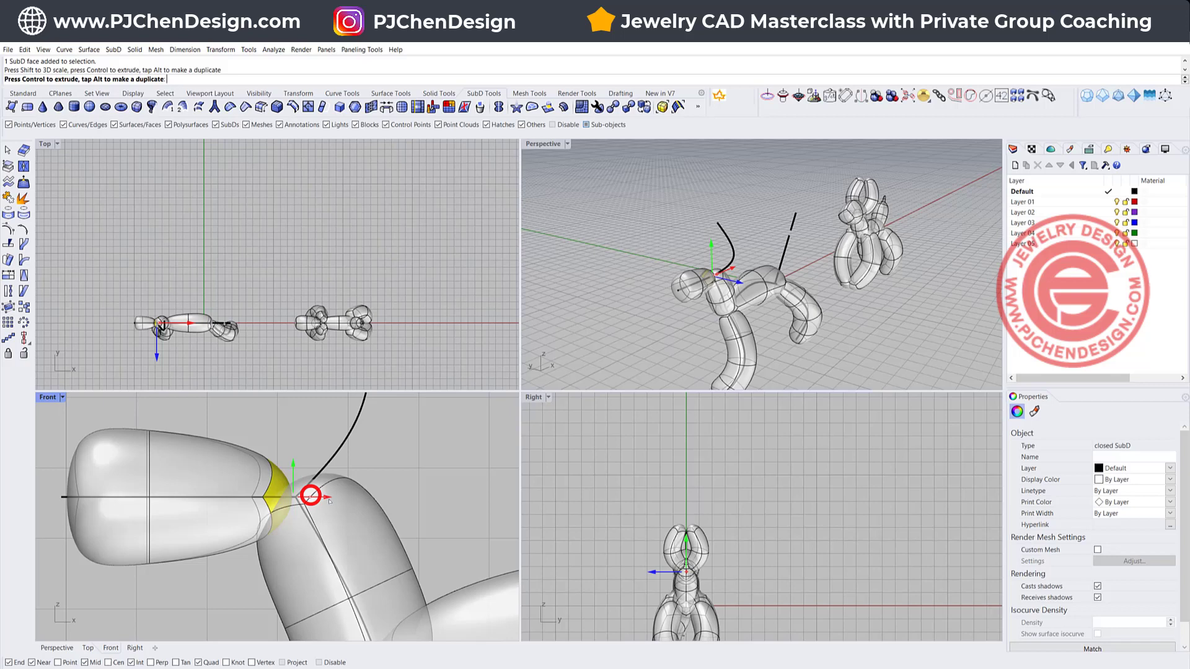
right_drag(682, 278, 679, 298)
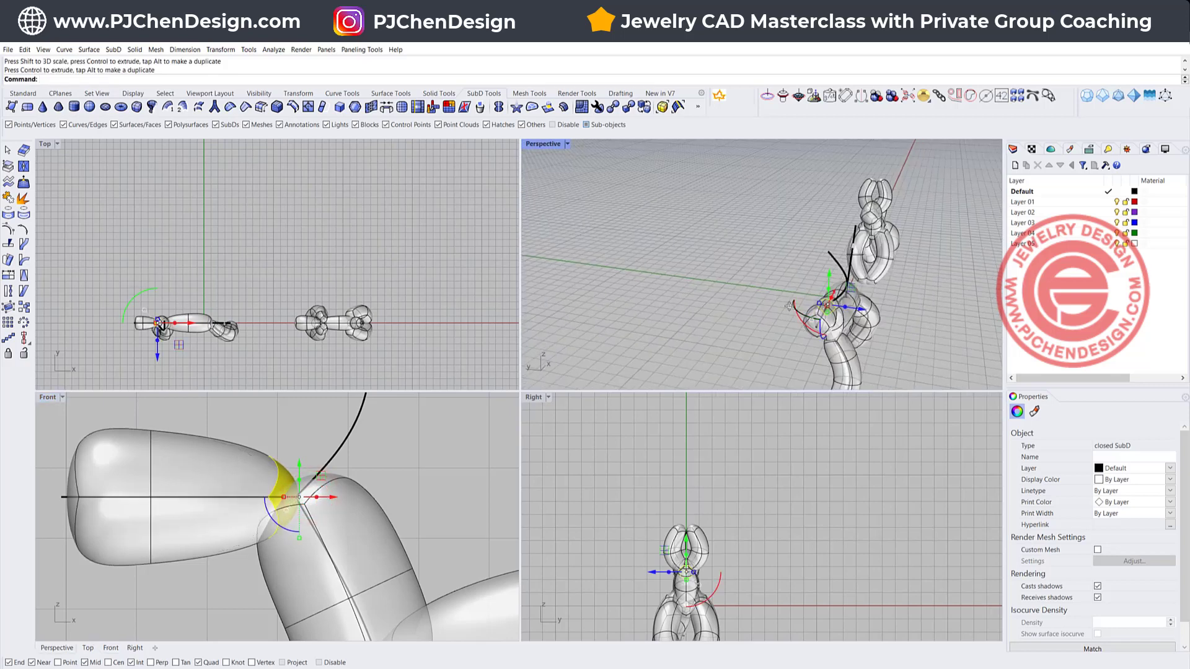
right_drag(789, 306, 738, 309)
Step: Scale up the front half of the head pipe uniformly and shift its middle edge ring toward the neck
right_drag(210, 459, 317, 451)
ctrl+shift+drag(213, 595, 145, 419)
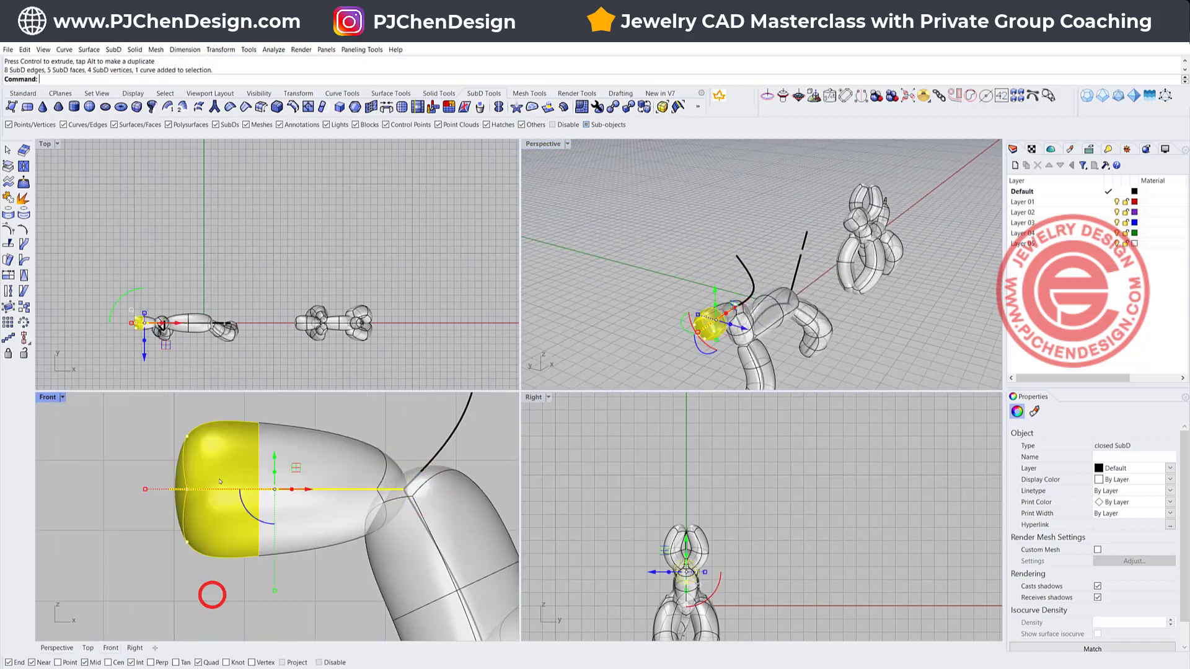
shift+drag(145, 489, 120, 489)
right_drag(228, 418, 246, 449)
ctrl+shift+drag(245, 418, 312, 621)
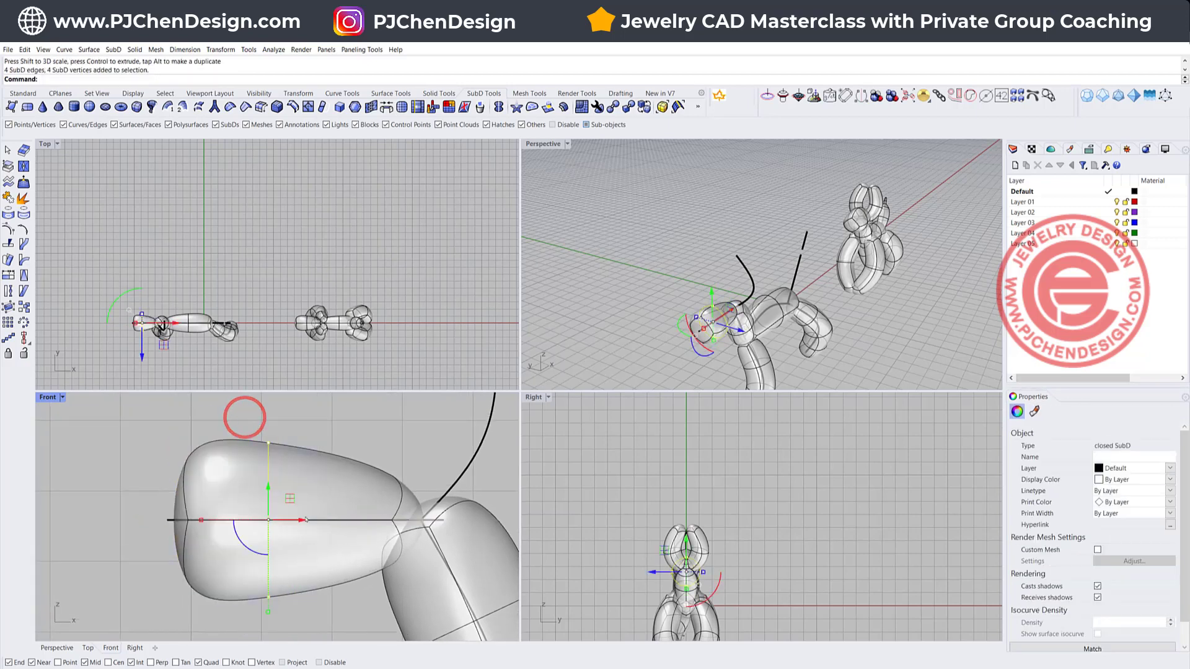
drag(303, 519, 327, 518)
Step: Adjust the nose-end face of the head, and scale the whole head pipe up uniformly
click(182, 504)
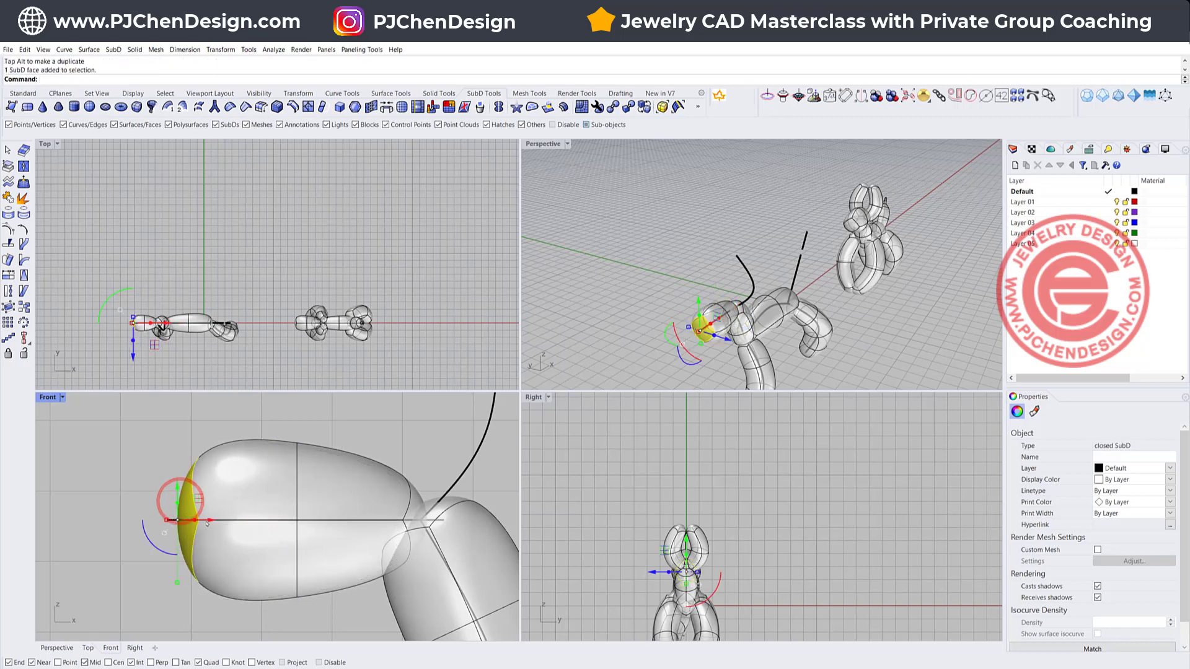
scroll(260, 505, down, 4)
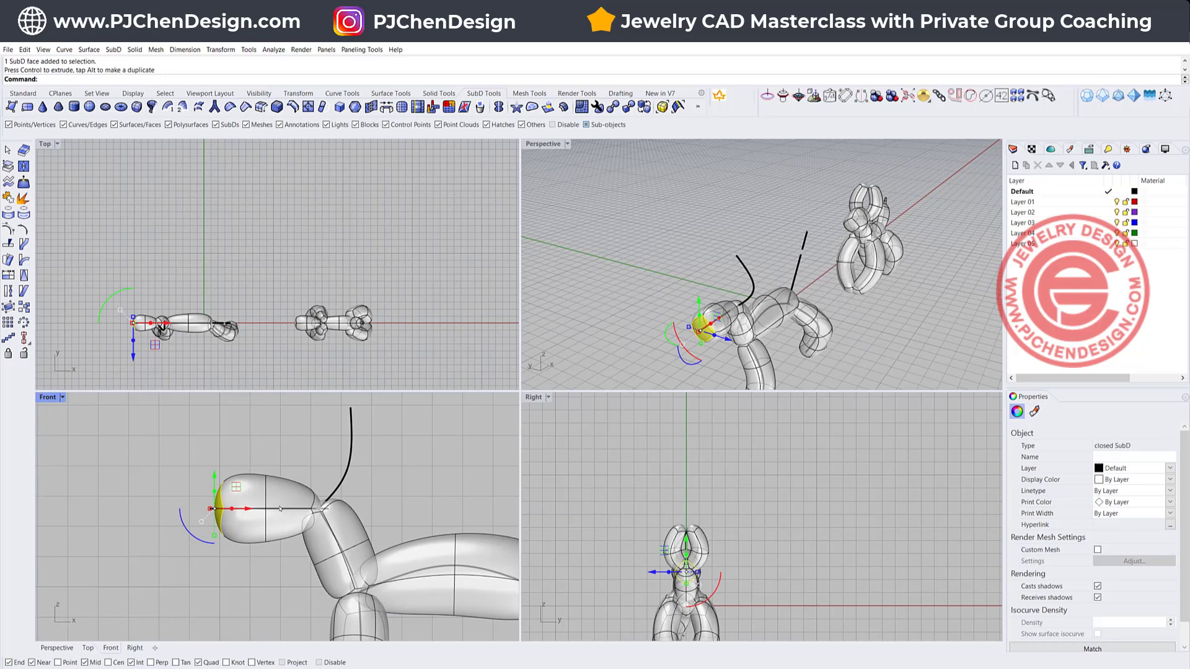
scroll(281, 508, up, 1)
click(287, 486)
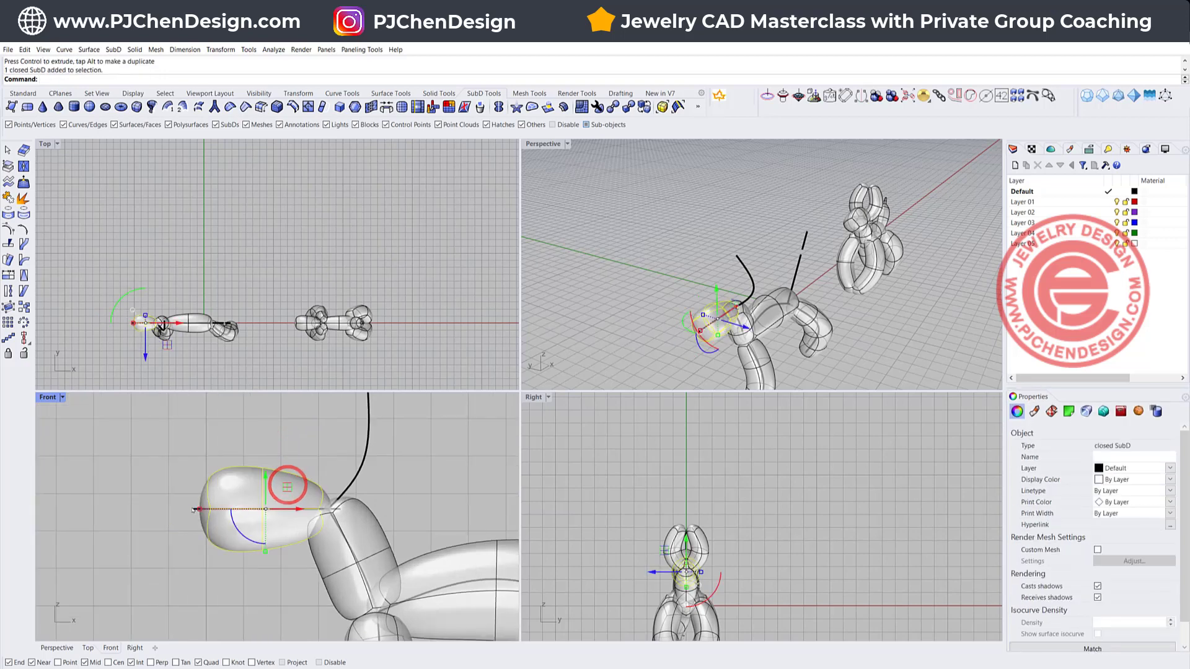
drag(194, 509, 179, 503)
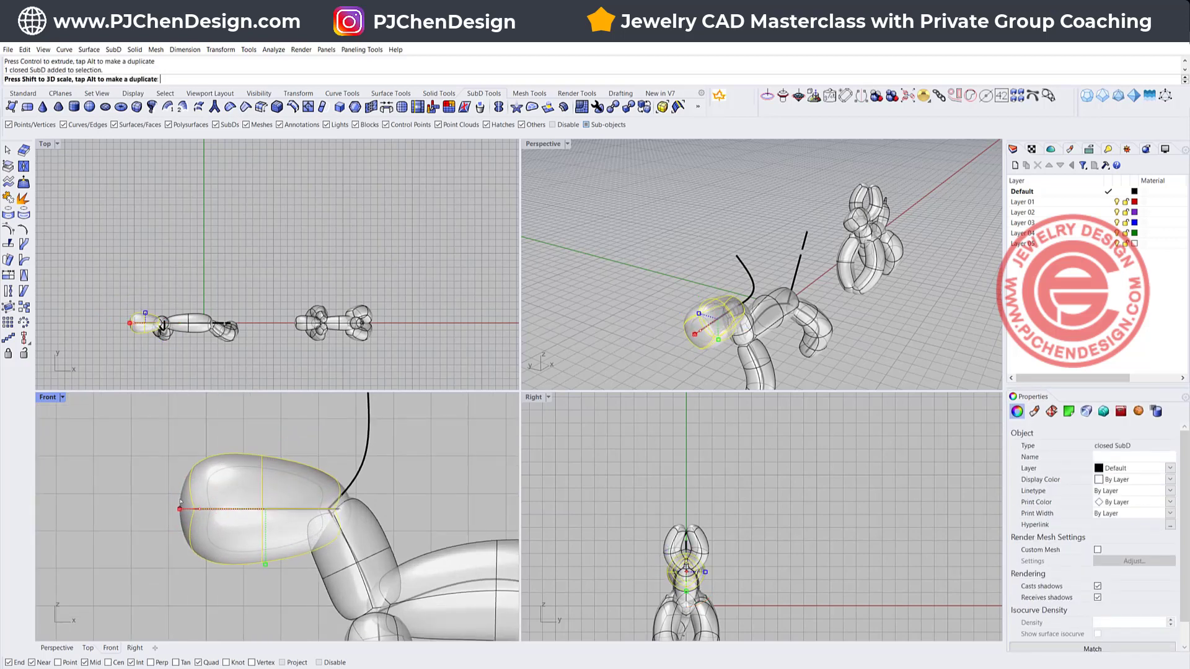
Step: Create SubD MultiPipes on the curved ear line and on the lower tail line with the previous settings
click(463, 465)
click(367, 443)
right_click(419, 461)
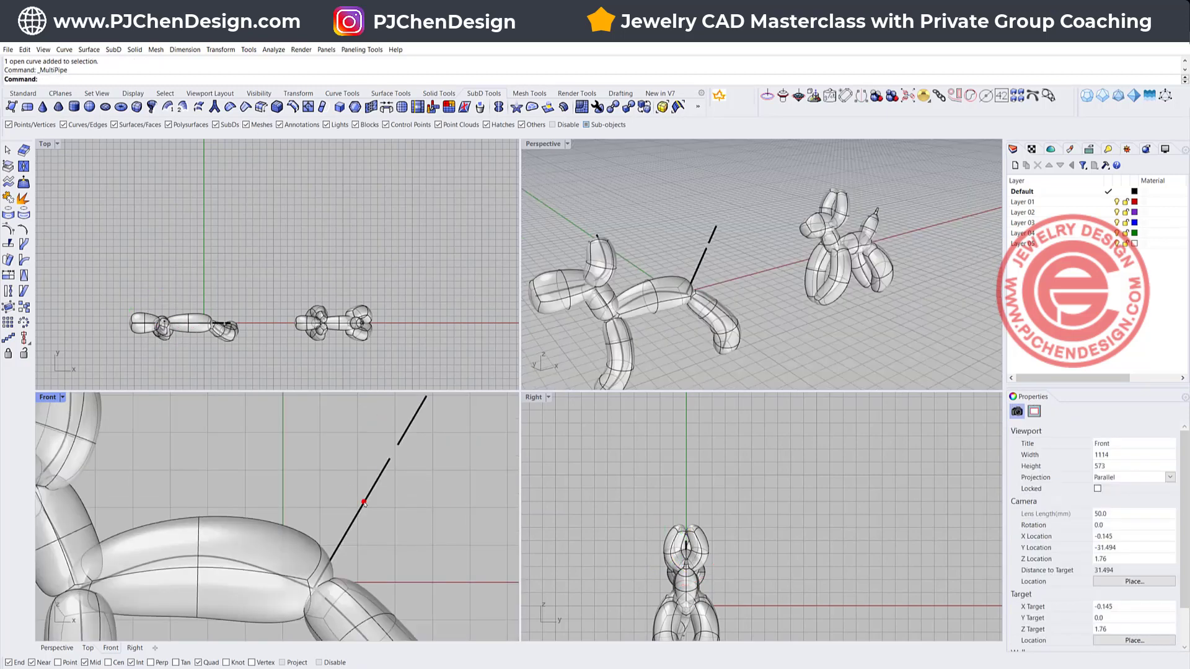
click(364, 501)
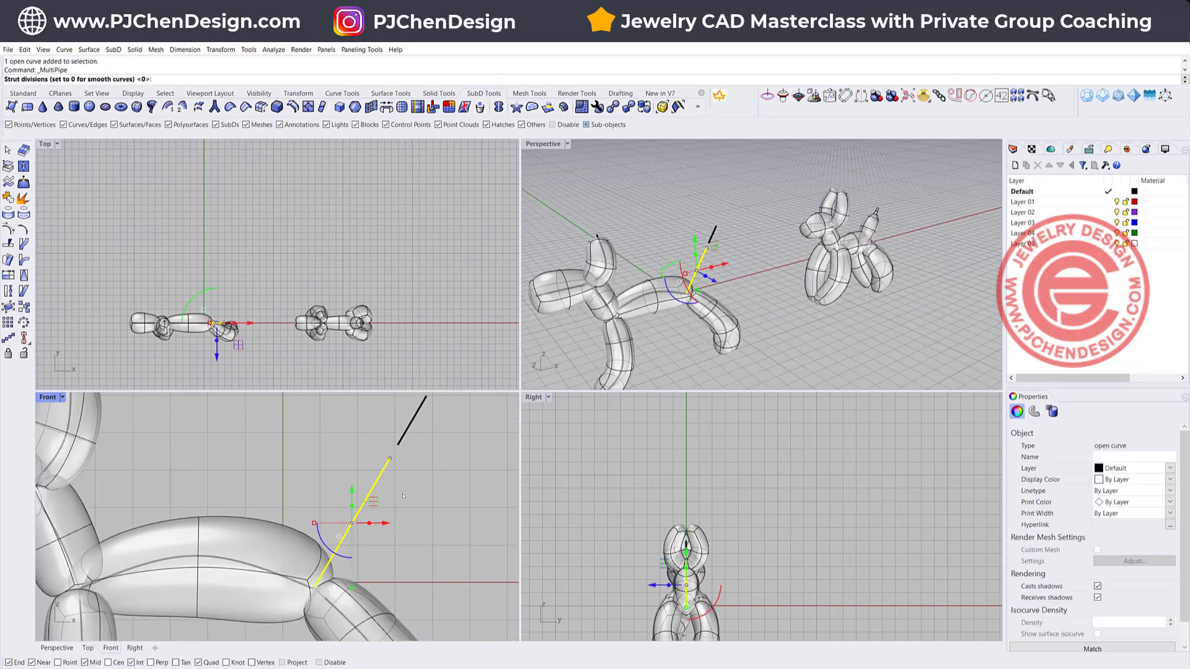
key(Return)
Step: Delete the short loose curve above the tail pipe
scroll(681, 266, up, 3)
click(668, 272)
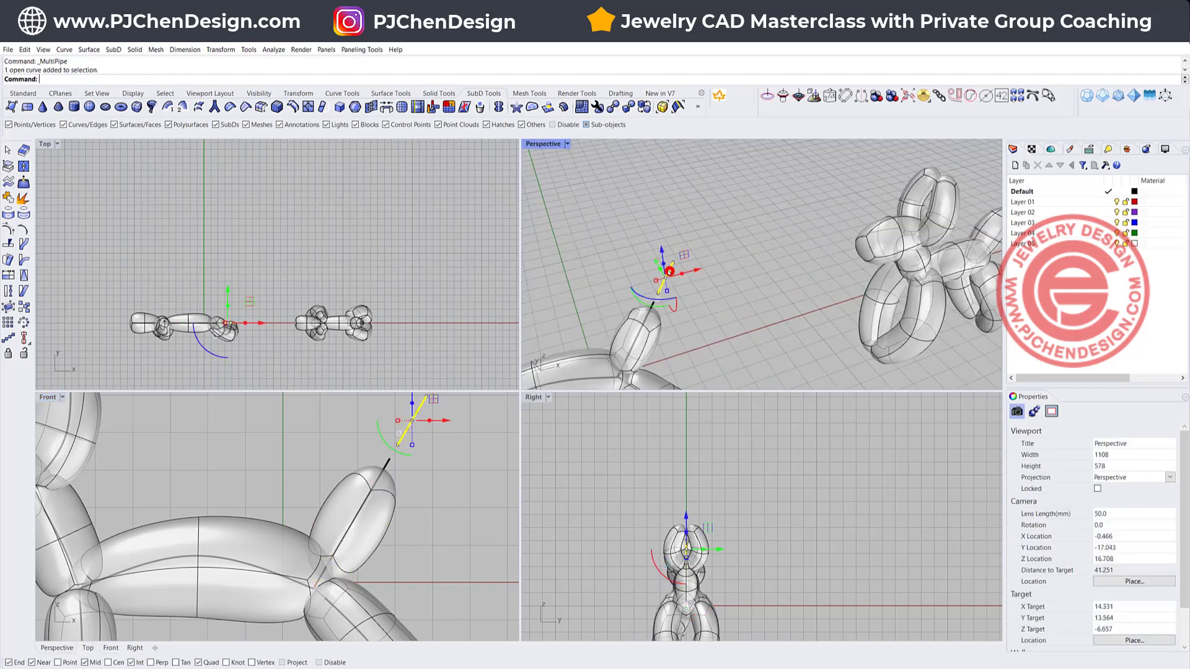
key(Delete)
Step: Extrude the tail pipe's upper end face outward along the tail with ExtrudeSubD and scale the new end face down uniformly
scroll(653, 323, up, 2)
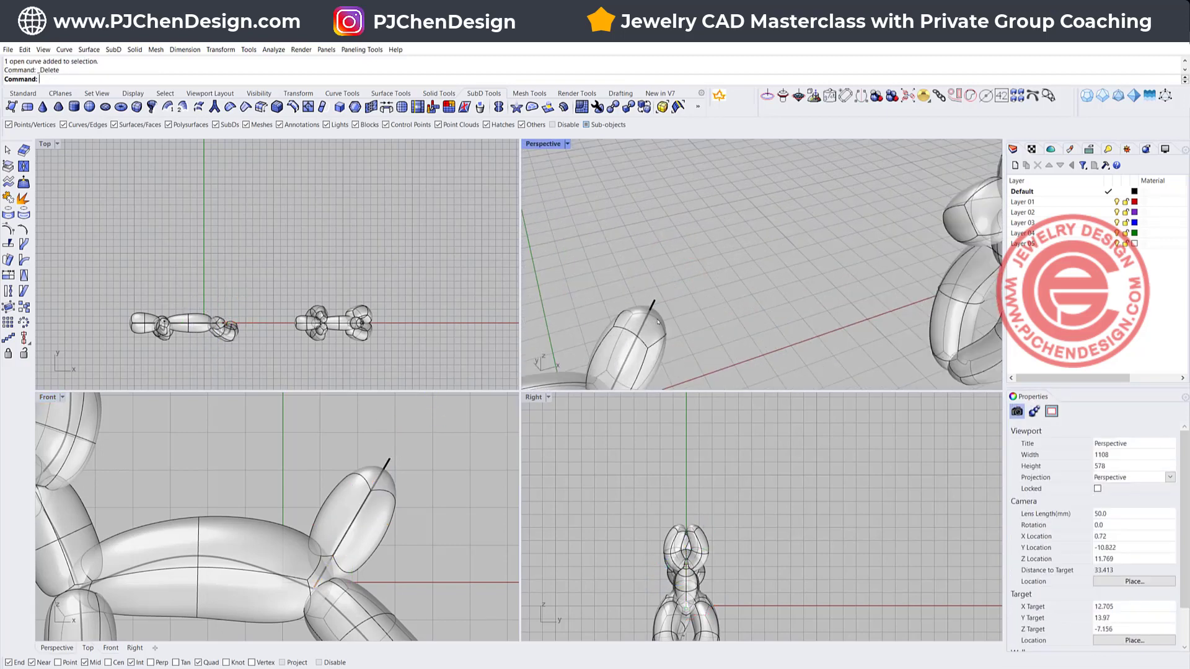
scroll(658, 321, up, 2)
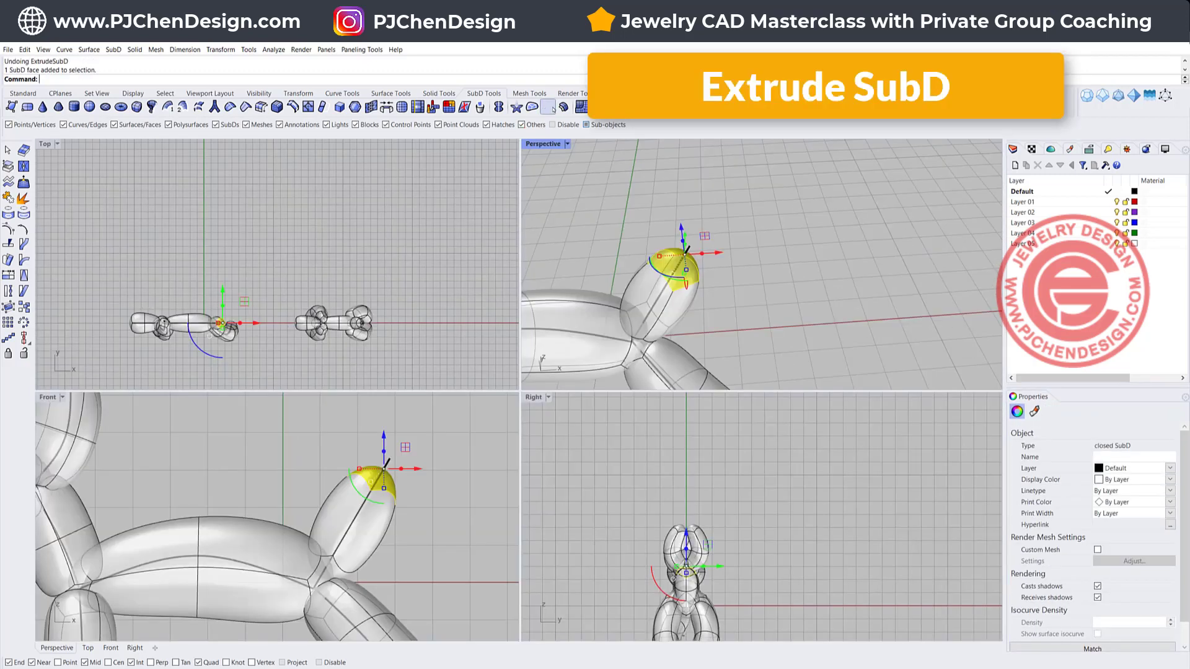
click(548, 107)
click(396, 457)
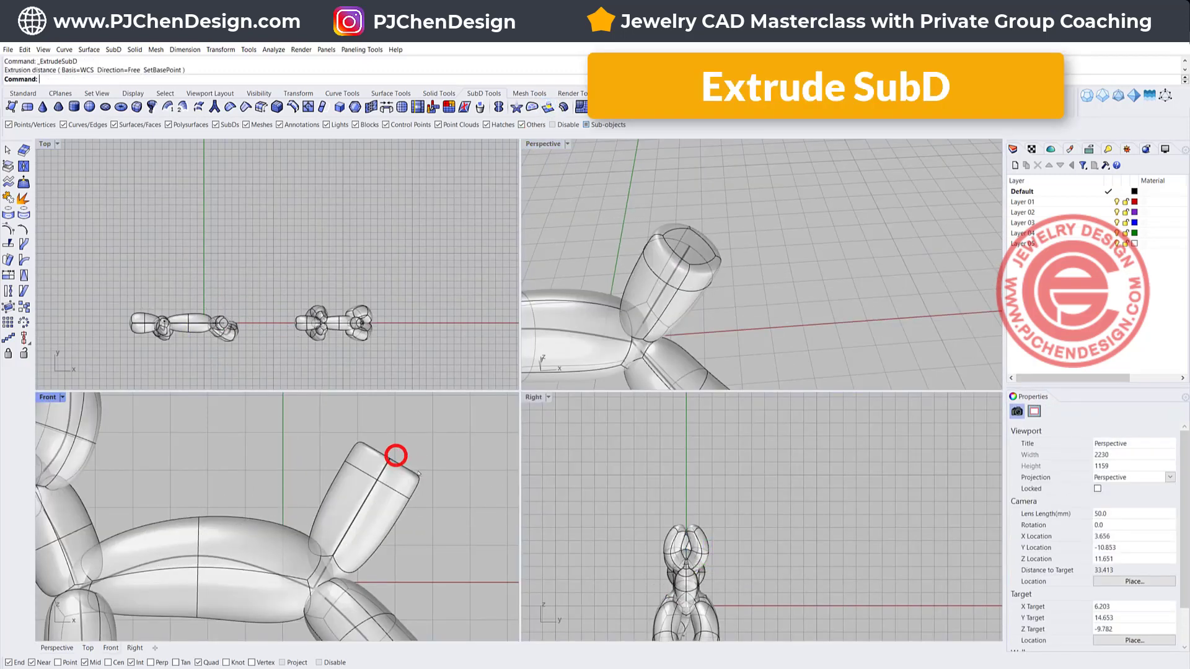
scroll(693, 255, up, 5)
ctrl+shift+click(697, 258)
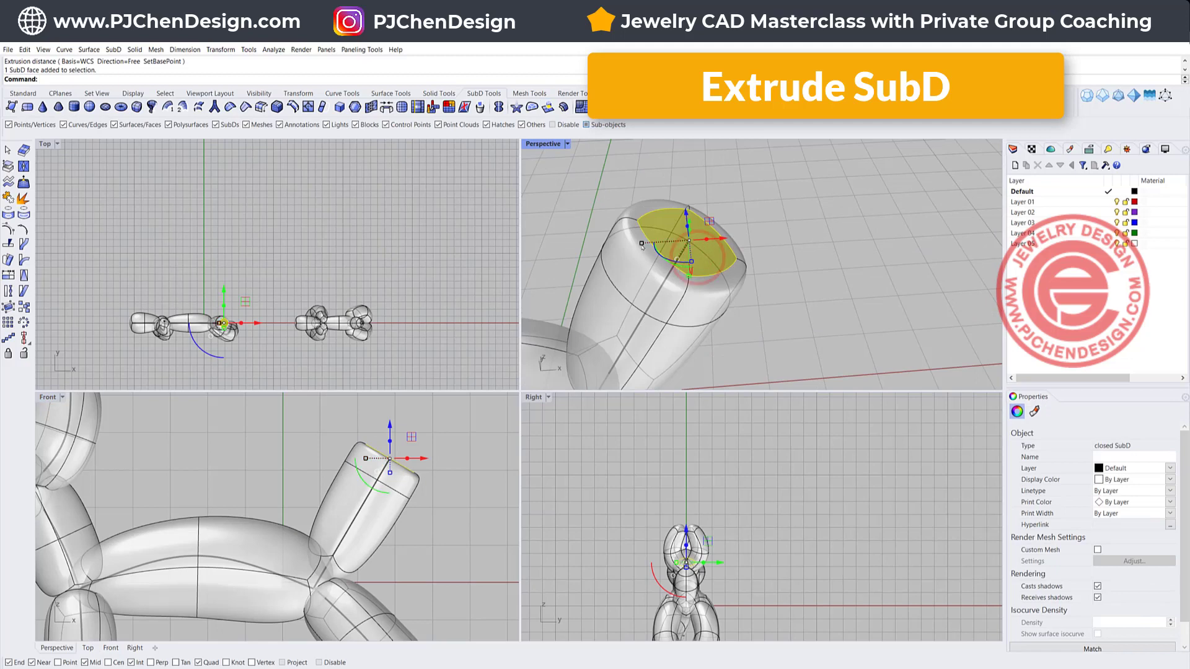
drag(642, 243, 667, 241)
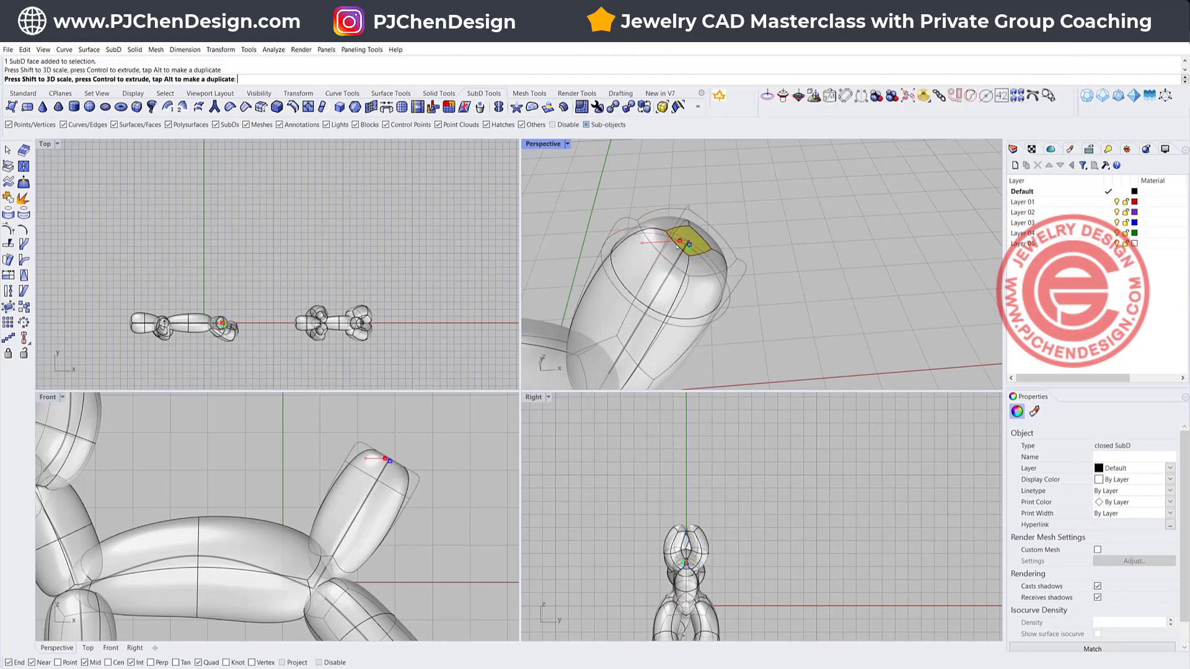
Step: Extrude the small tail-end face outward twice to form a narrow two-segment balloon knot at the tail's tip
click(548, 107)
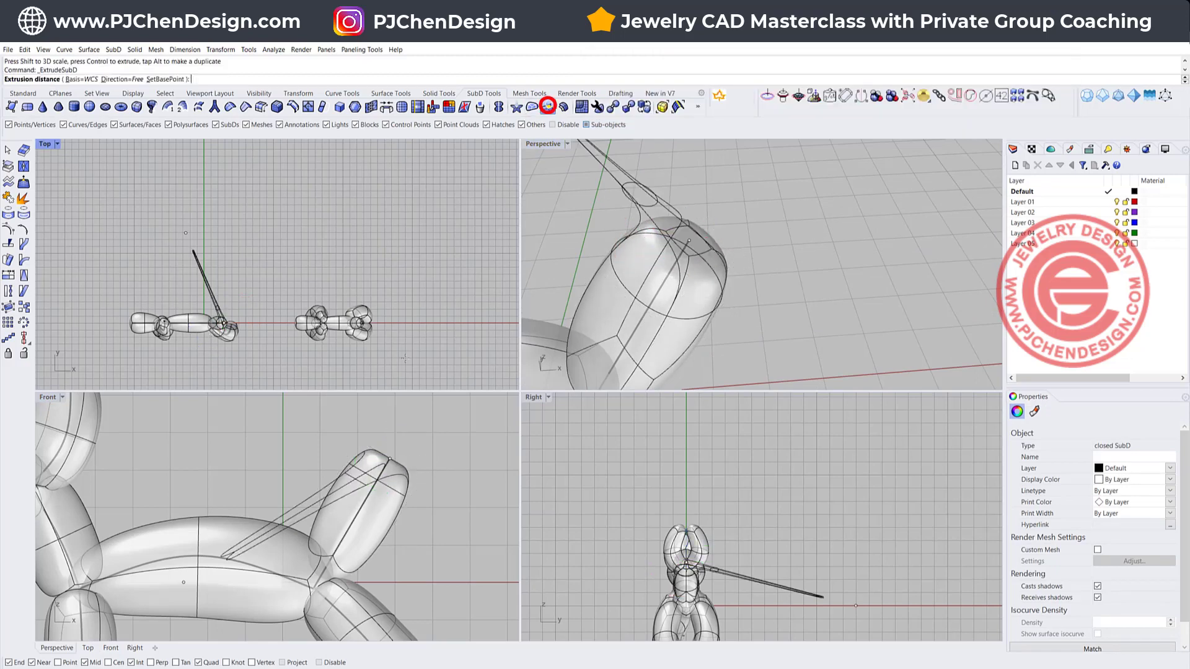
click(401, 430)
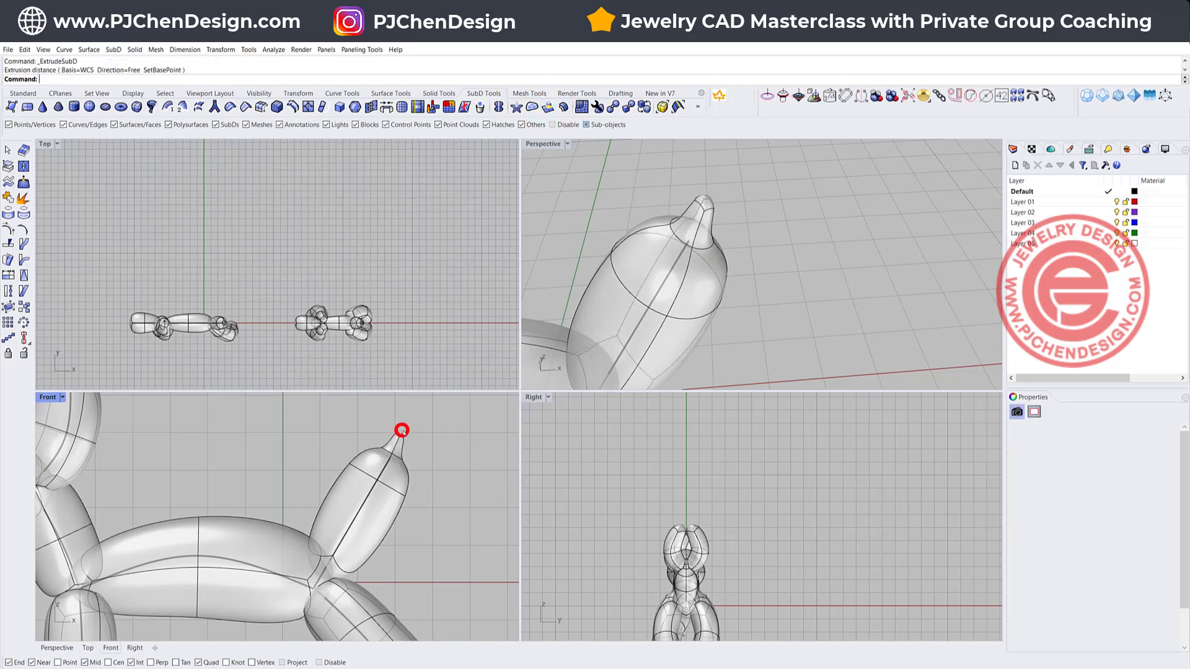
ctrl+shift+click(706, 200)
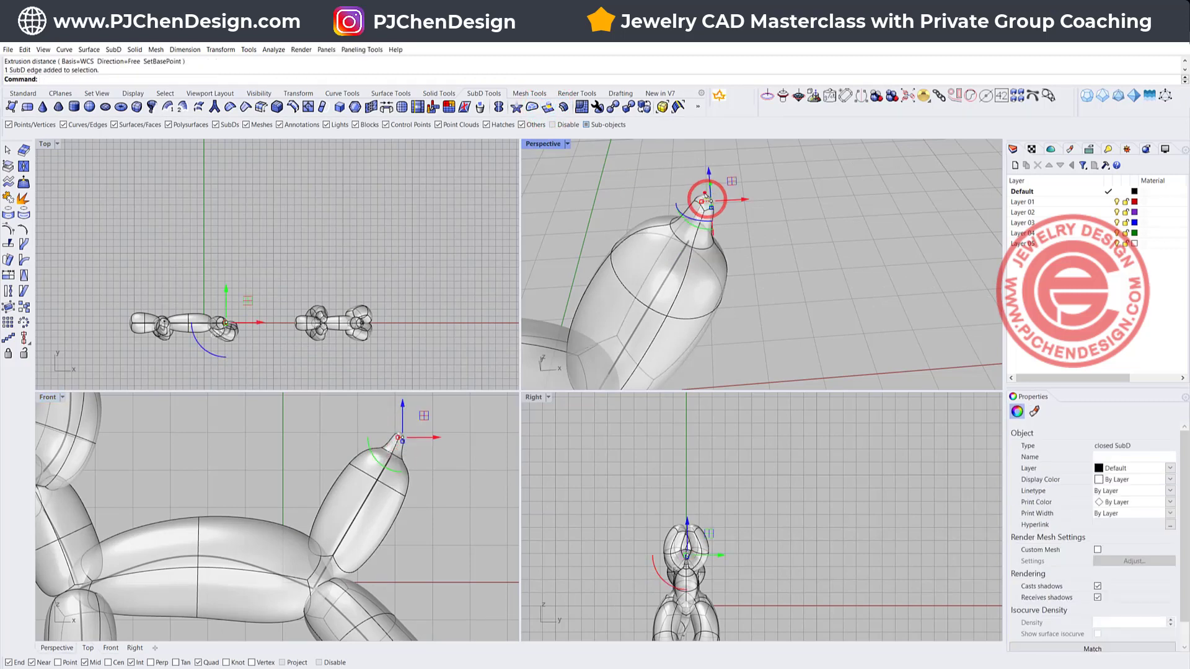
ctrl+shift+click(704, 192)
scroll(401, 442, up, 4)
scroll(404, 441, up, 1)
ctrl+shift+click(402, 429)
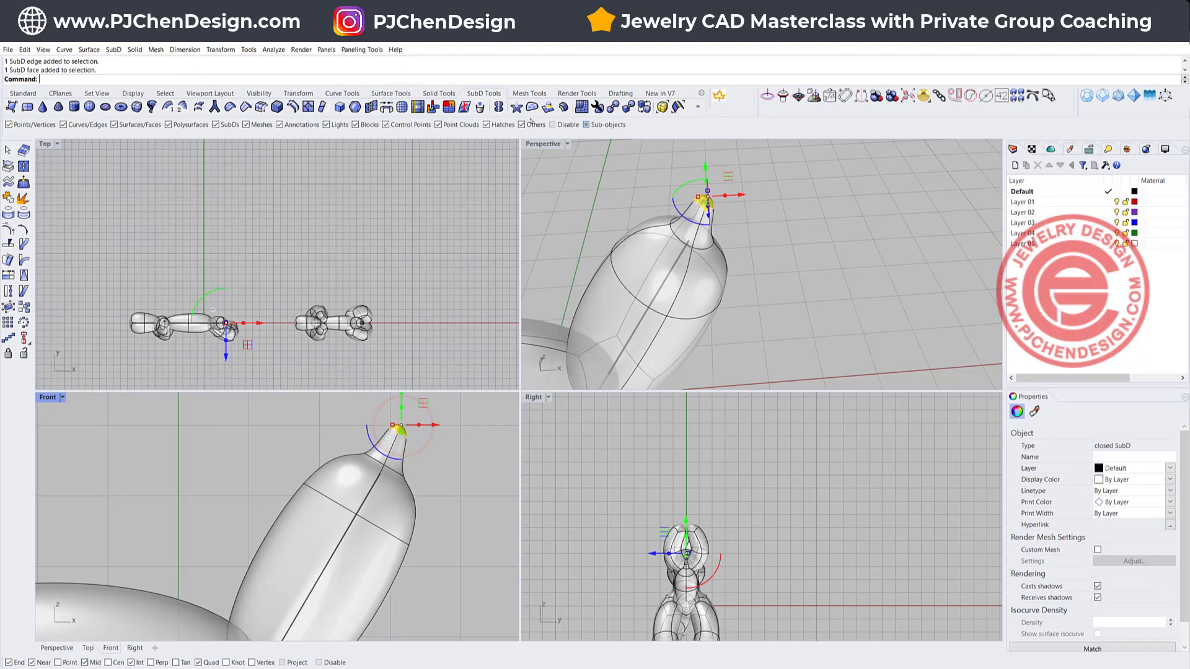
click(551, 107)
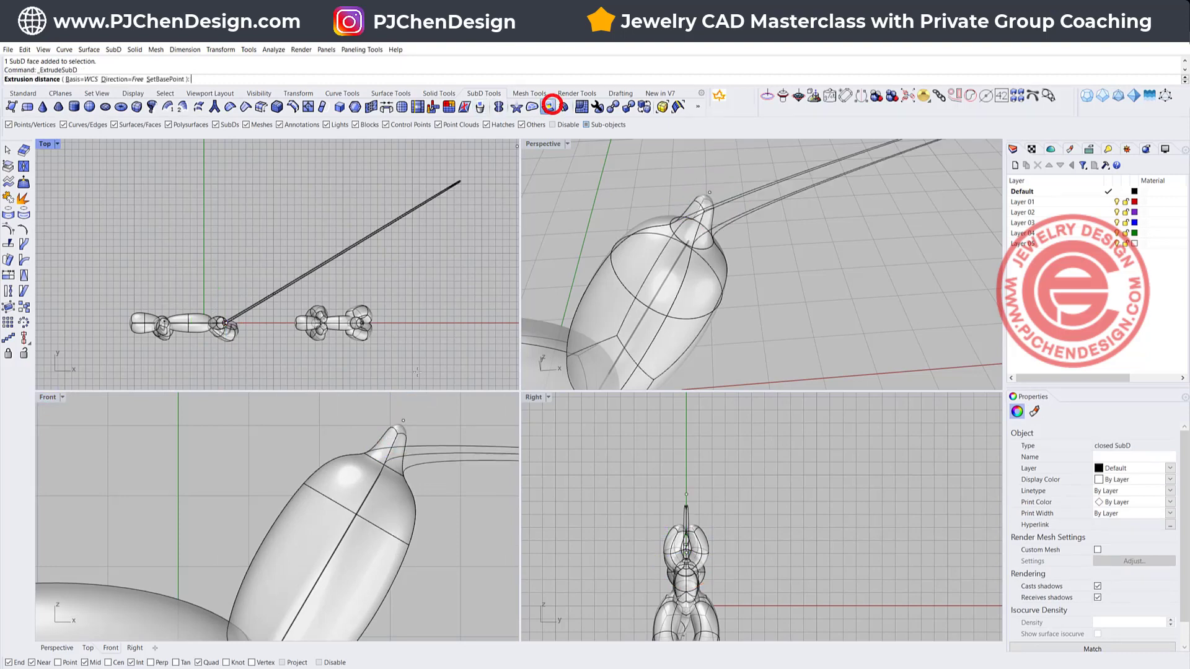
right_drag(406, 447, 383, 492)
click(389, 456)
Step: Select the outer segment of the tail knot, scale it down uniformly and move it closer to the tail
scroll(386, 477, up, 2)
drag(366, 418, 433, 457)
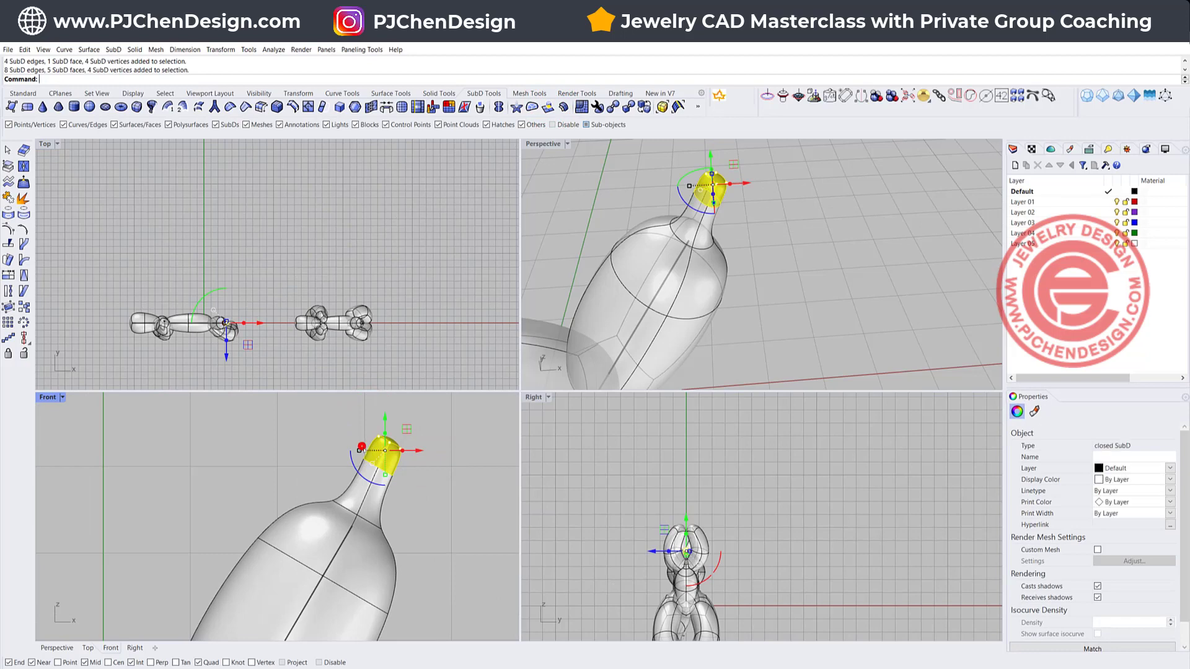
drag(361, 446, 396, 457)
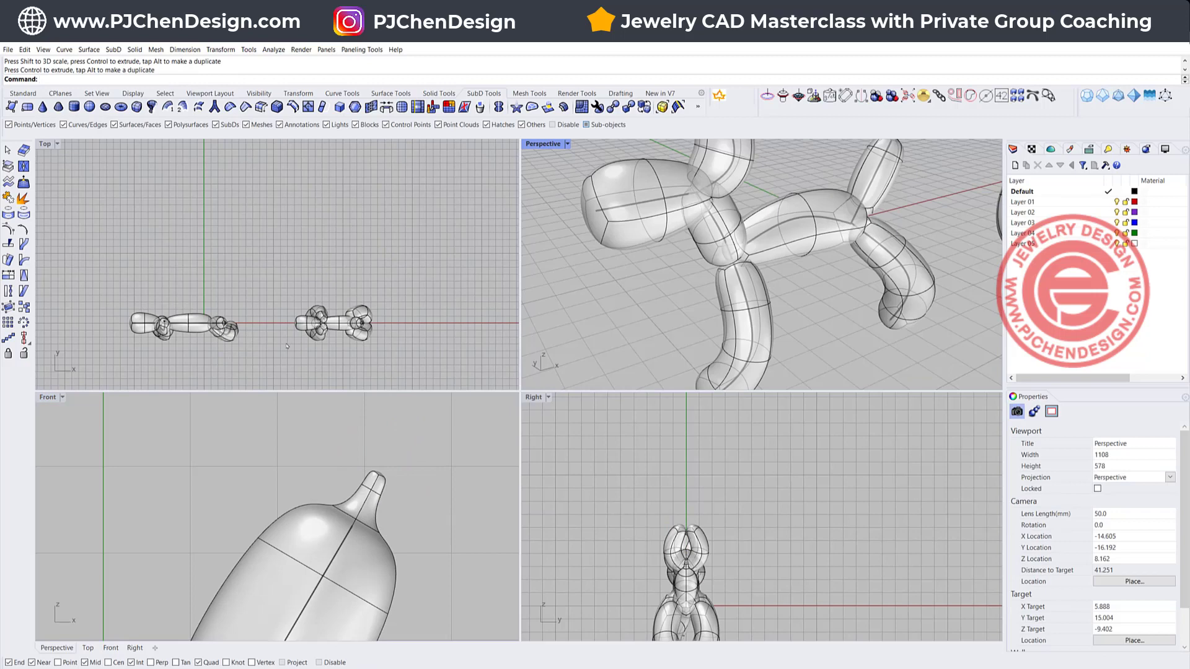
Step: Mirror copies of the front and rear leg pipes with their curves across the body's centreline, starting the mirror plane at 0
scroll(287, 346, up, 1)
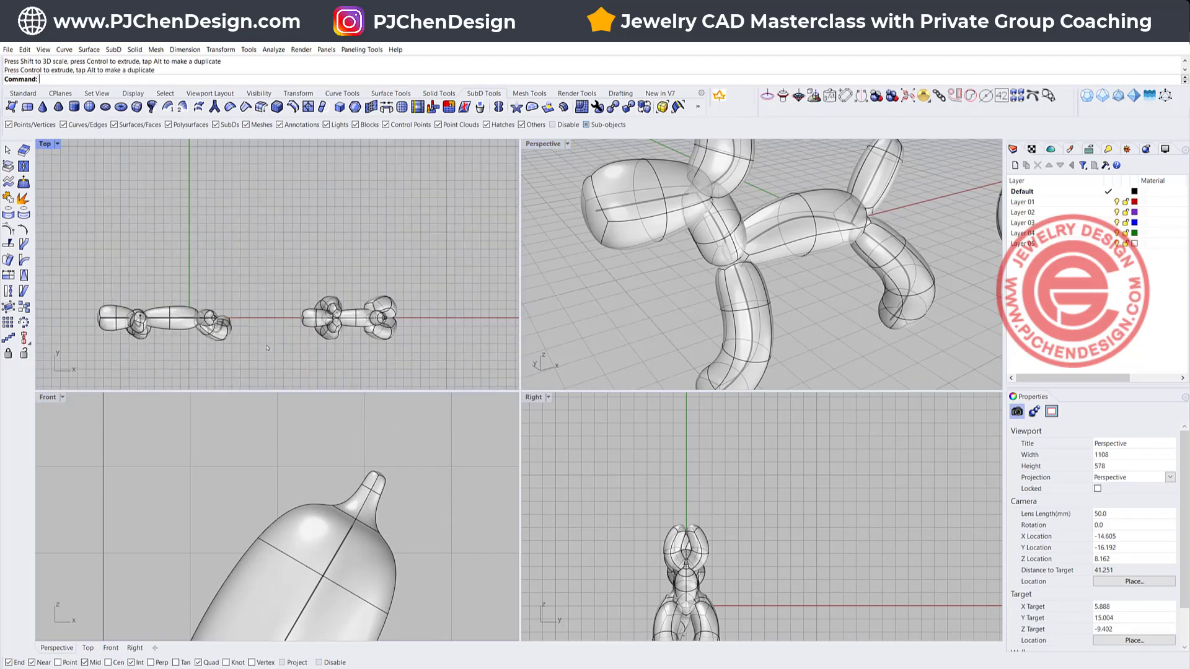
scroll(296, 597, down, 5)
scroll(296, 597, down, 2)
right_drag(297, 598, 325, 538)
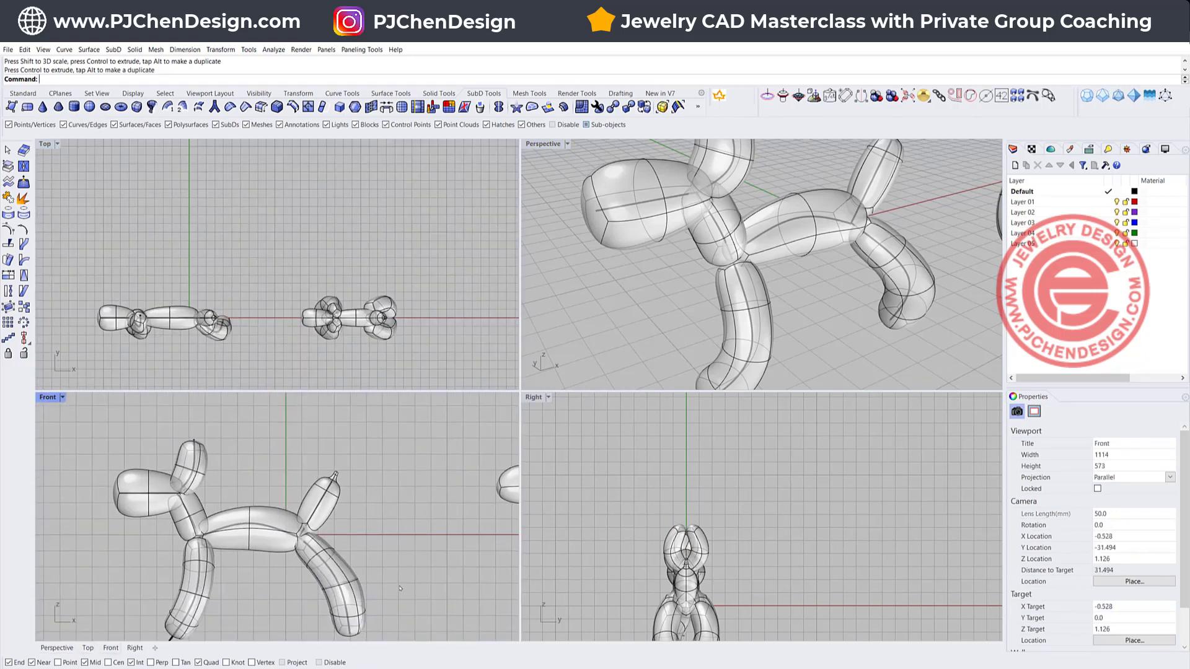
drag(372, 611, 194, 601)
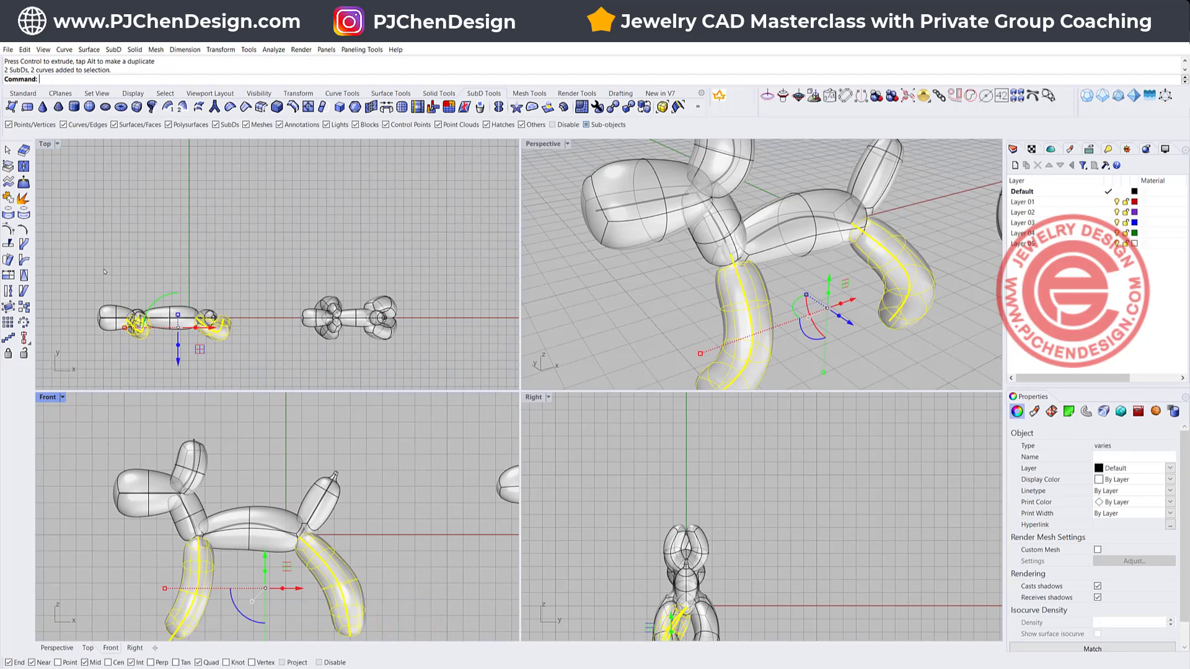
click(23, 93)
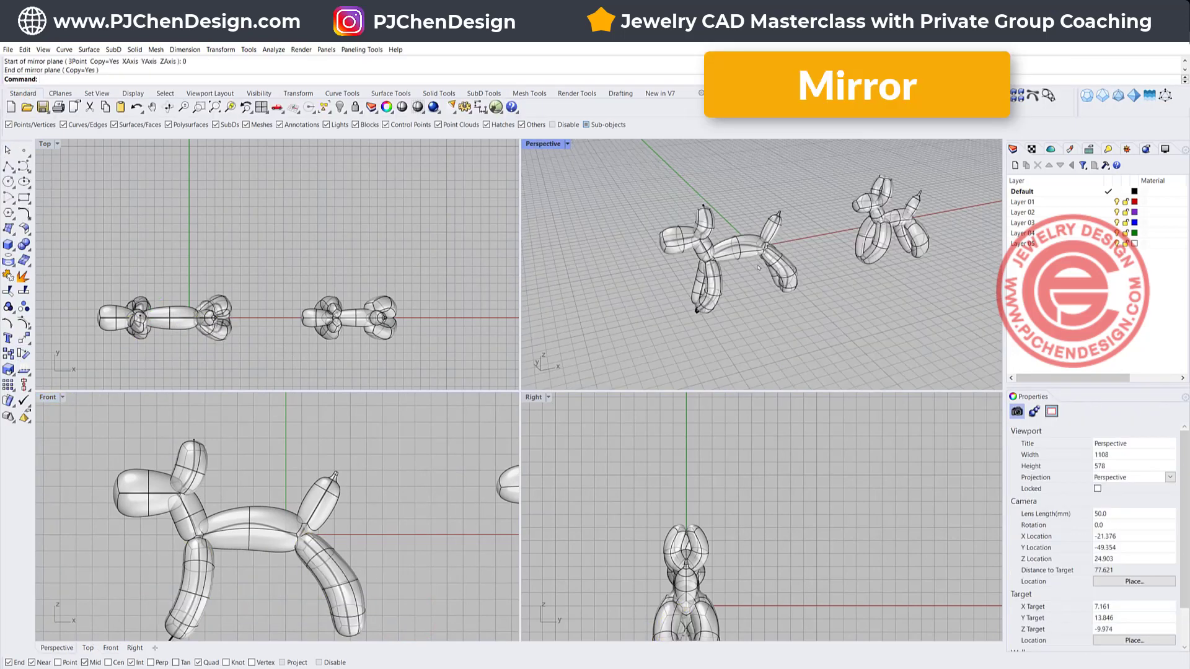
Step: Select the whole newly built dog with its rail curves and hide it, keeping only the finished reference dog
scroll(757, 268, up, 4)
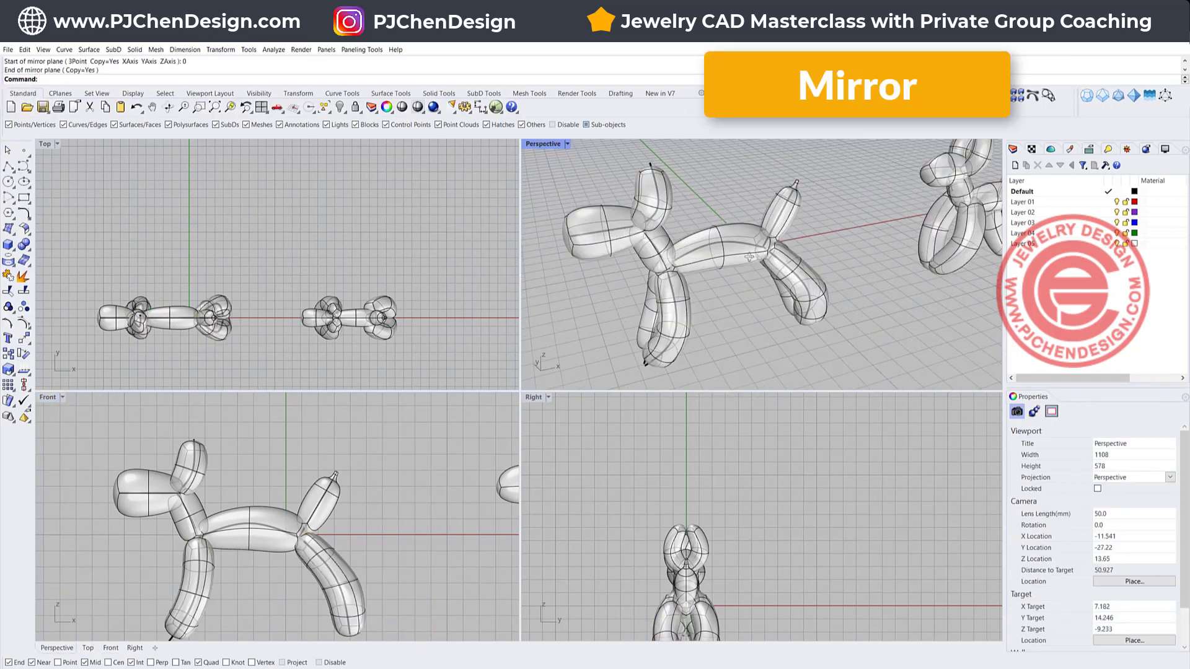
right_drag(749, 257, 774, 265)
scroll(761, 264, down, 3)
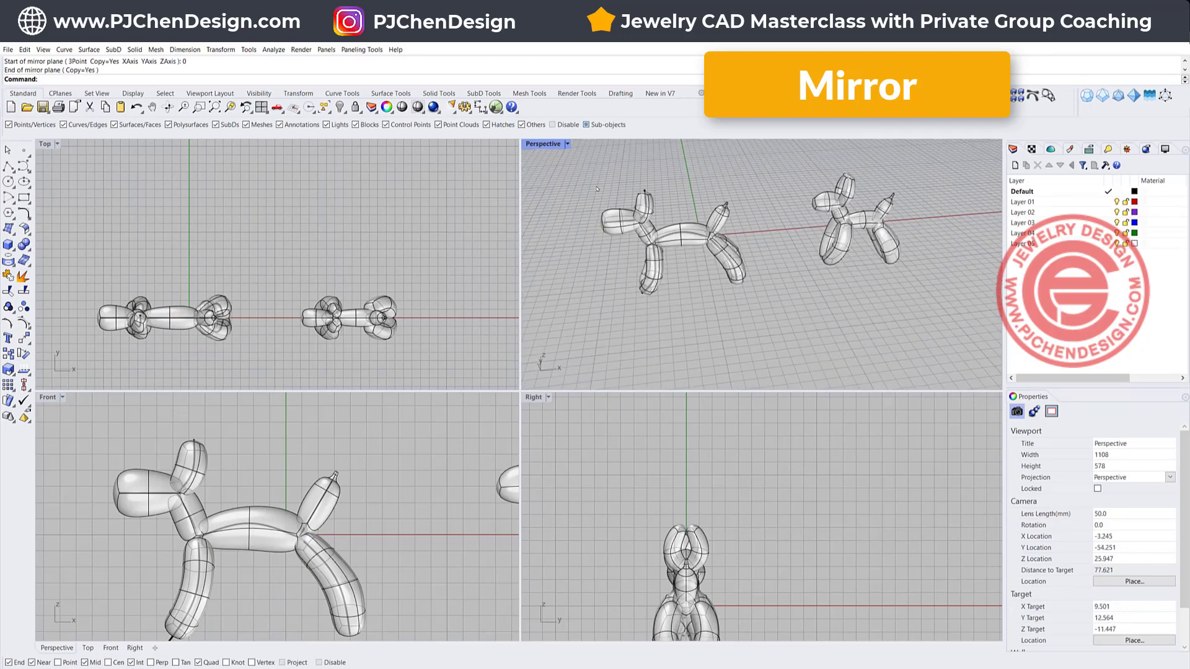
drag(582, 175, 811, 327)
click(343, 107)
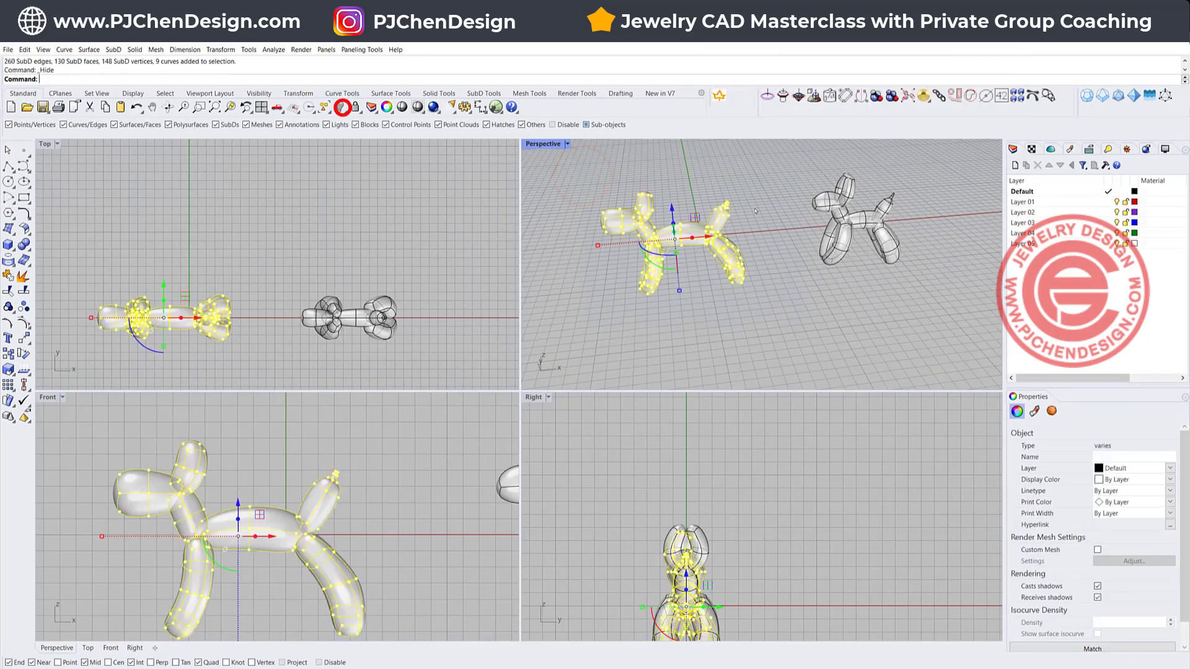
Step: Maximize the Perspective viewport around the finished dog and set its display mode to Rendered
double_click(548, 144)
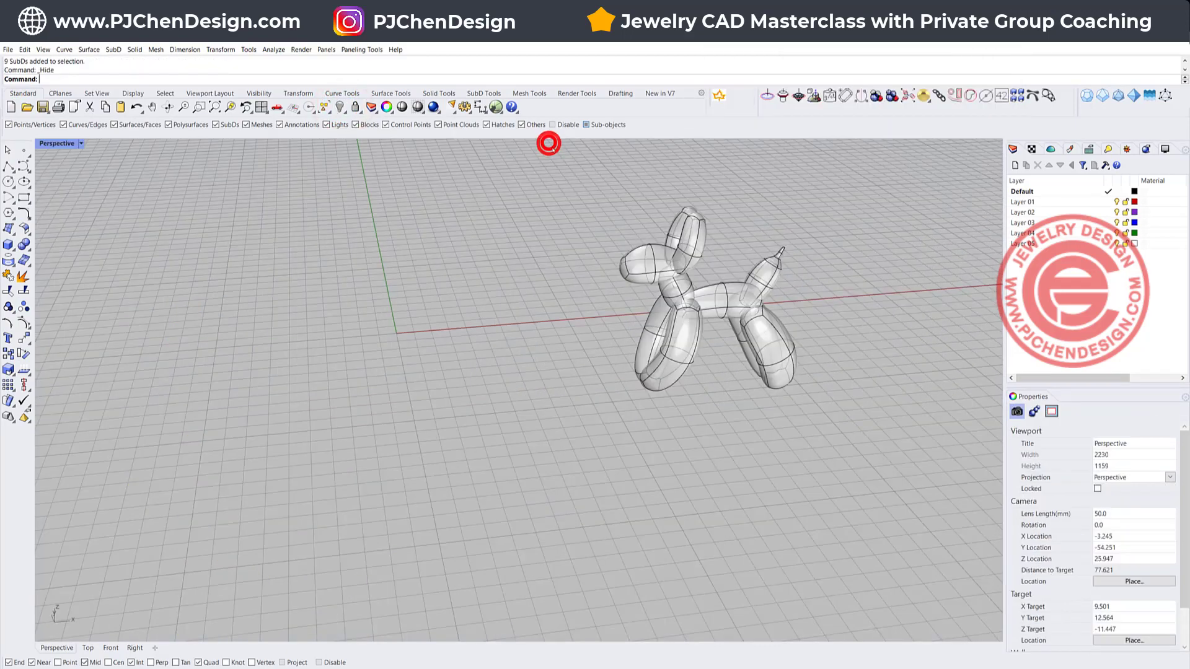
shift+right_drag(716, 306, 472, 313)
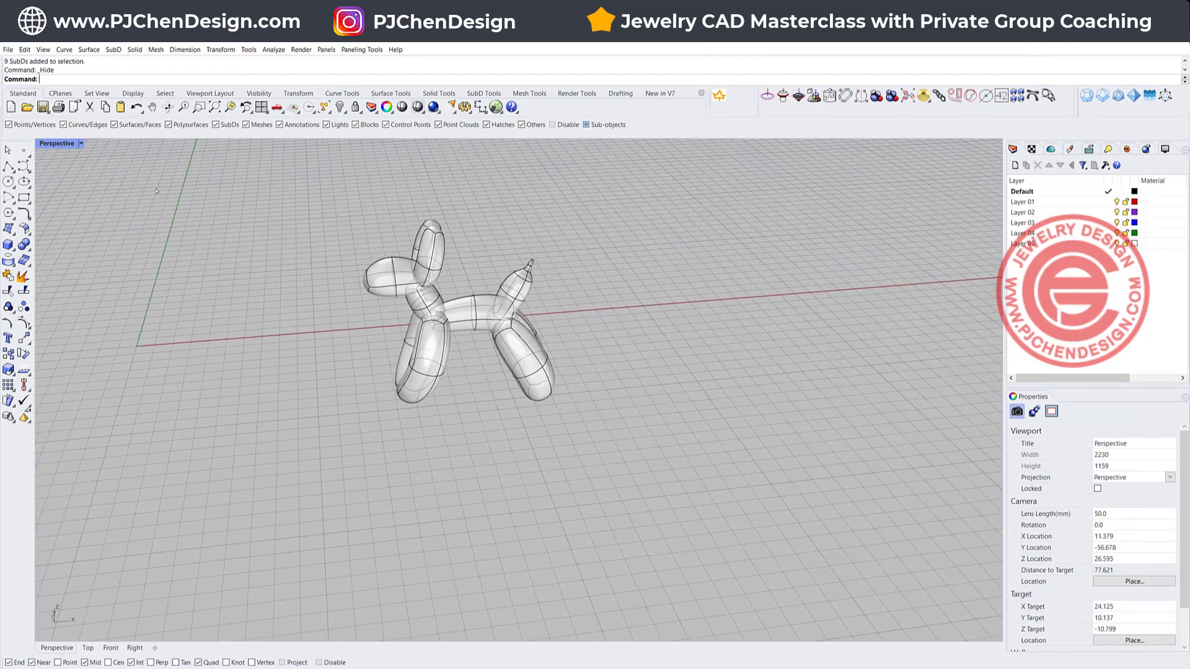
click(81, 144)
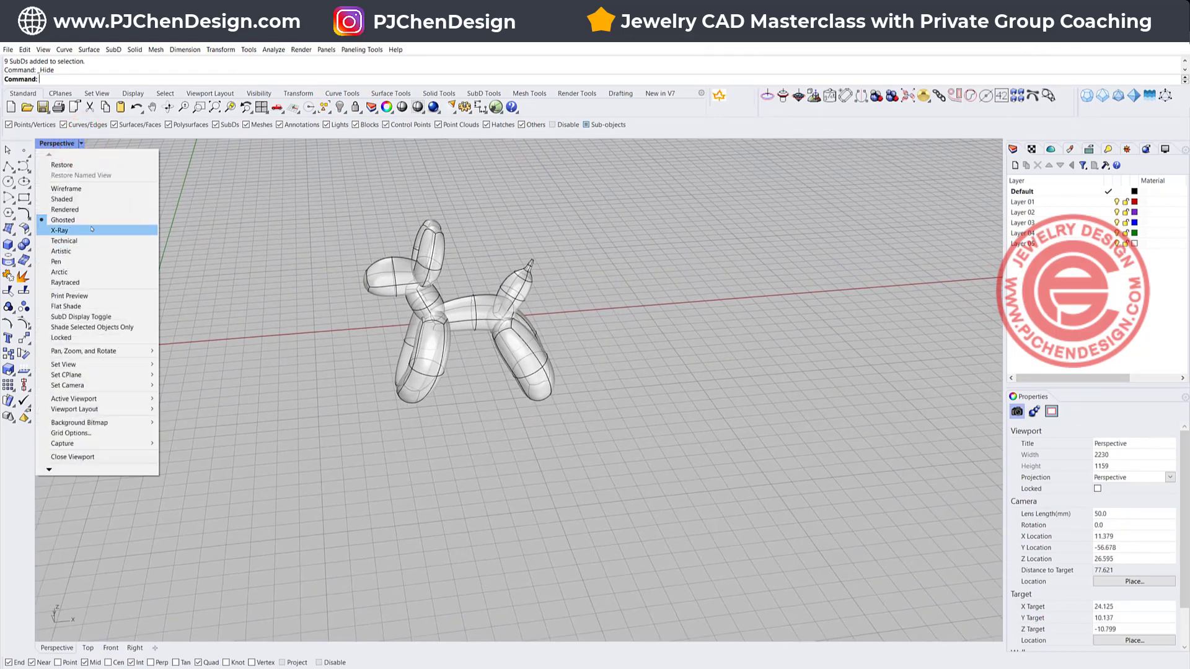
click(62, 228)
Step: Examine the rendered balloon dog from the front and side and up close around the tail and rear legs
scroll(599, 343, up, 2)
right_drag(599, 343, 686, 342)
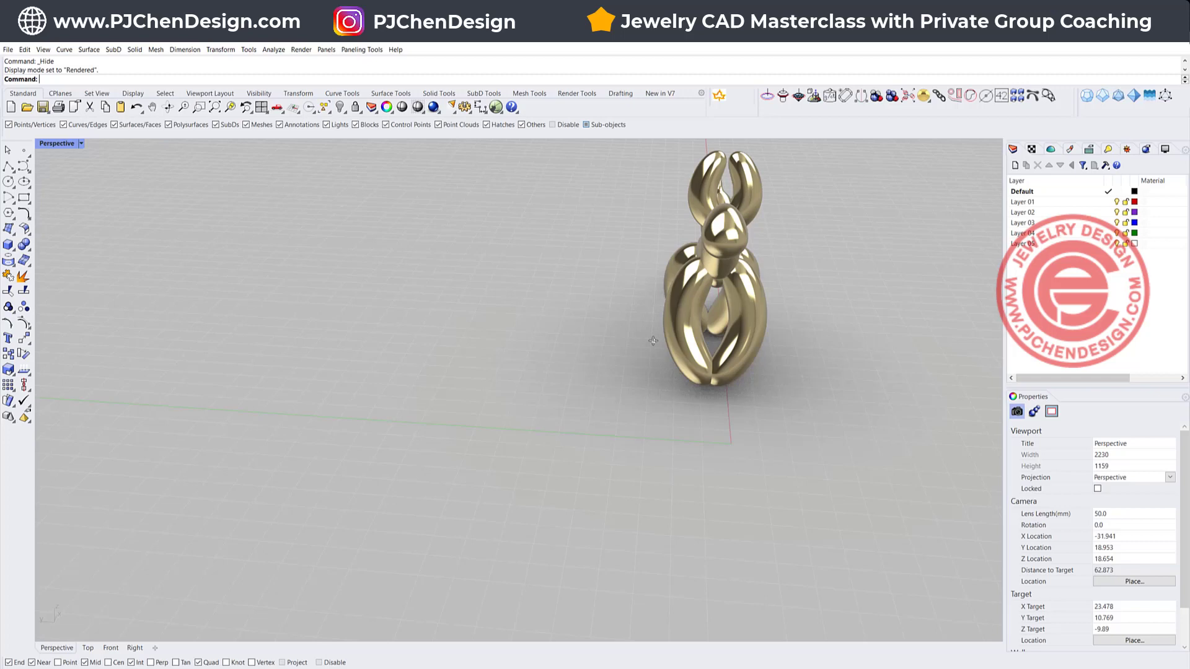
right_drag(654, 340, 487, 303)
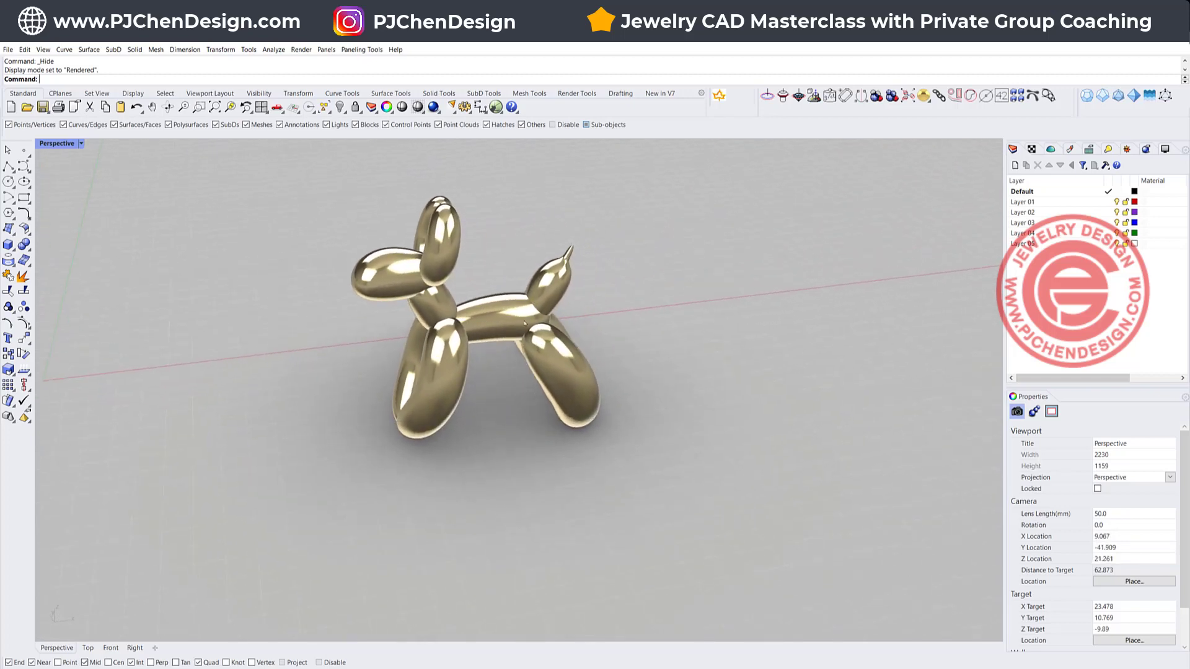
scroll(430, 249, up, 2)
right_drag(442, 442, 555, 393)
right_drag(633, 404, 551, 392)
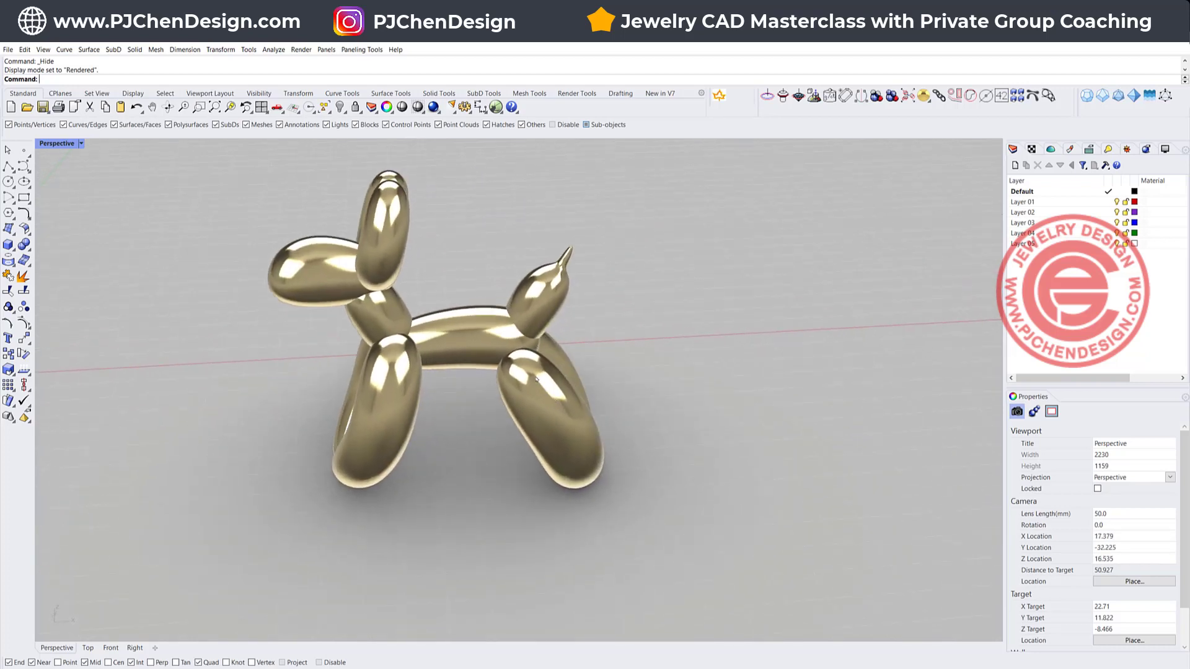
scroll(529, 340, up, 2)
scroll(530, 340, up, 2)
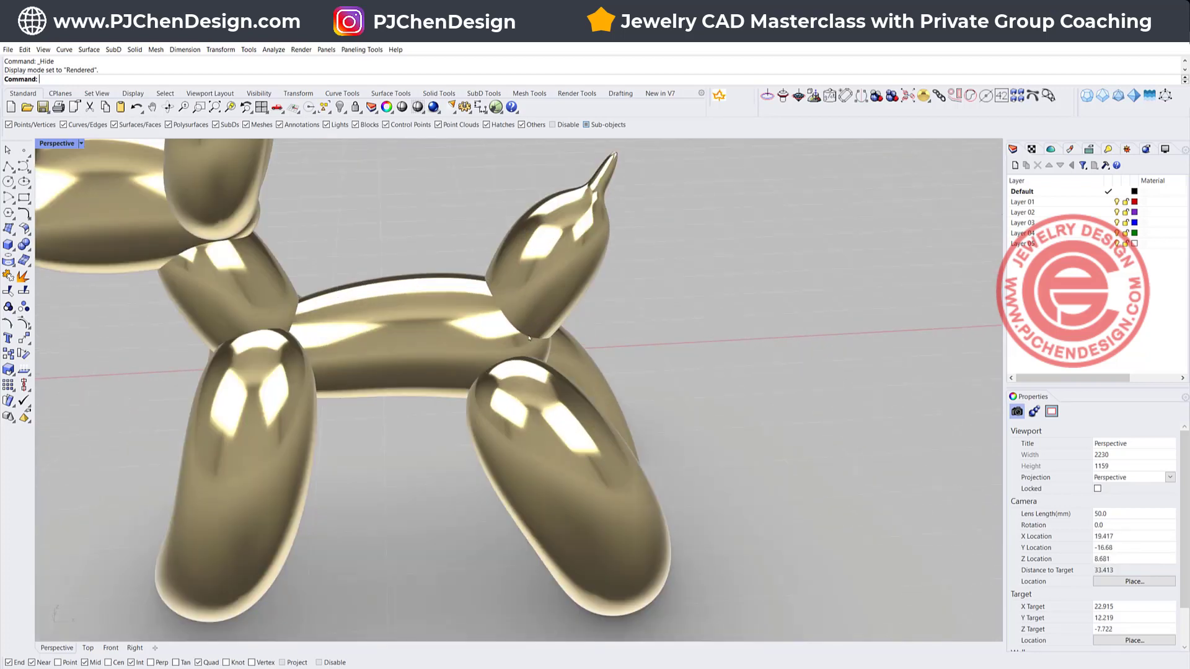
Step: Select the tail's closed SubD, inspect how it overlaps the body, and clear the selection
click(562, 213)
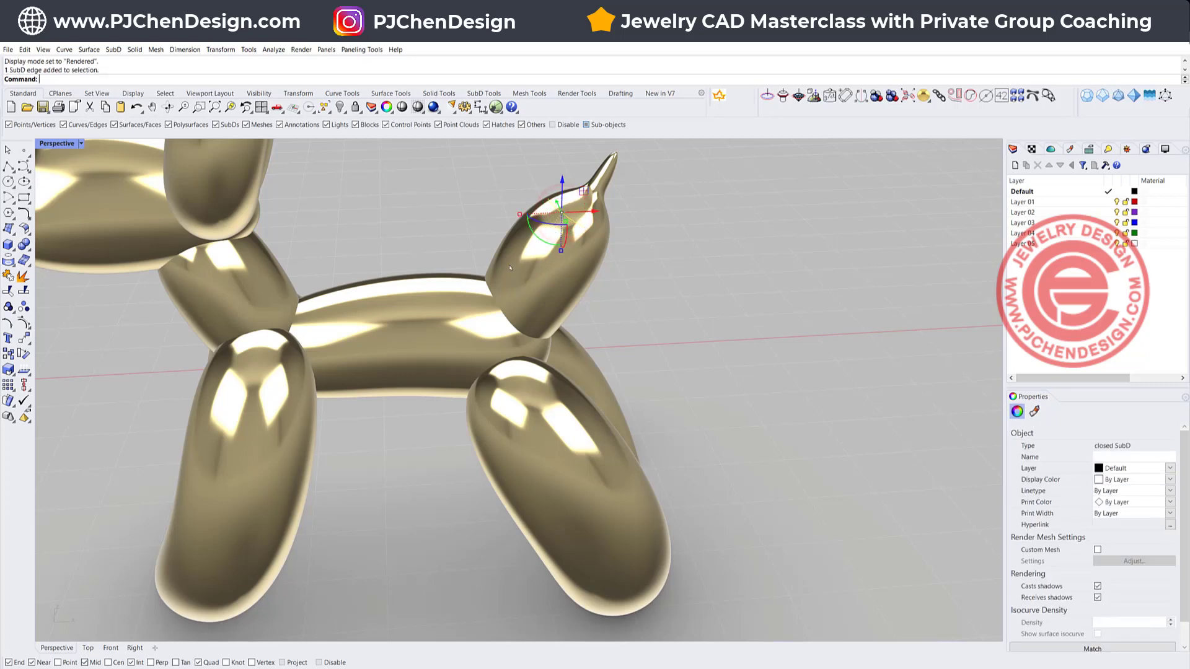
click(525, 238)
click(526, 239)
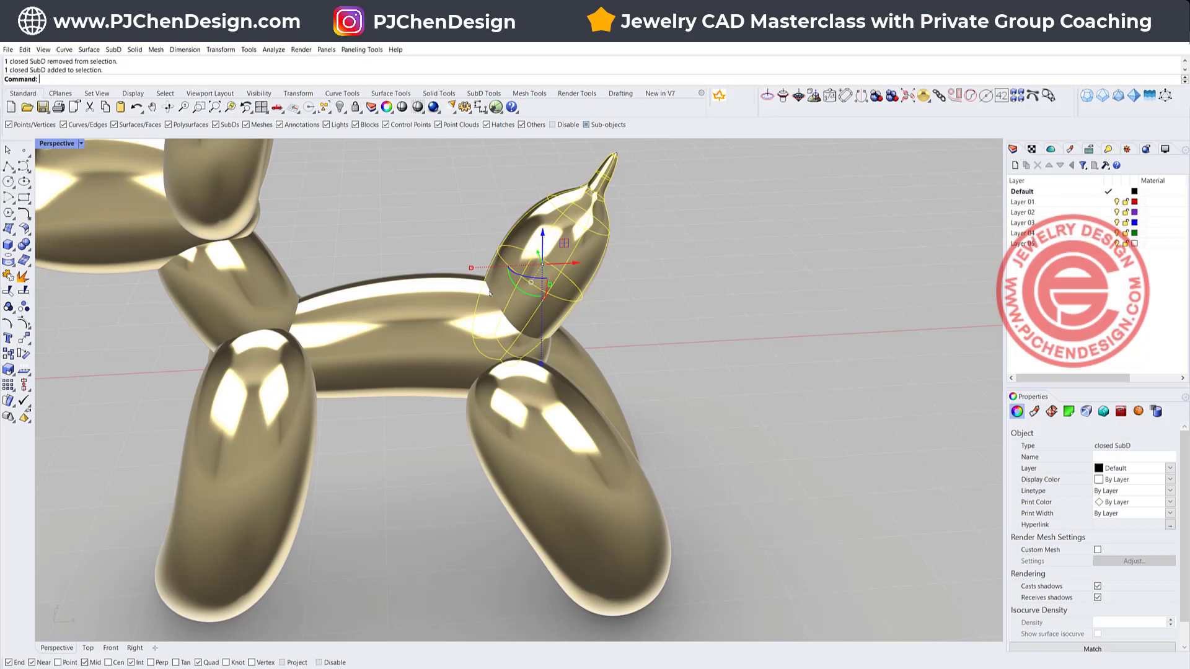
scroll(489, 292, up, 3)
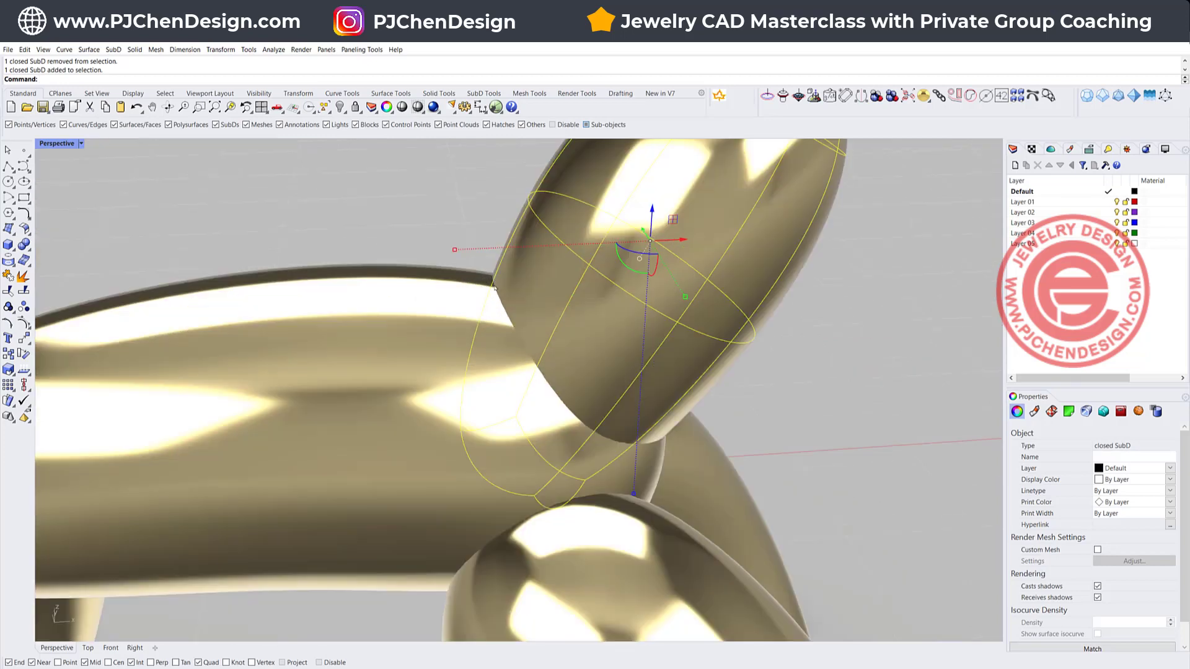
scroll(517, 295, down, 5)
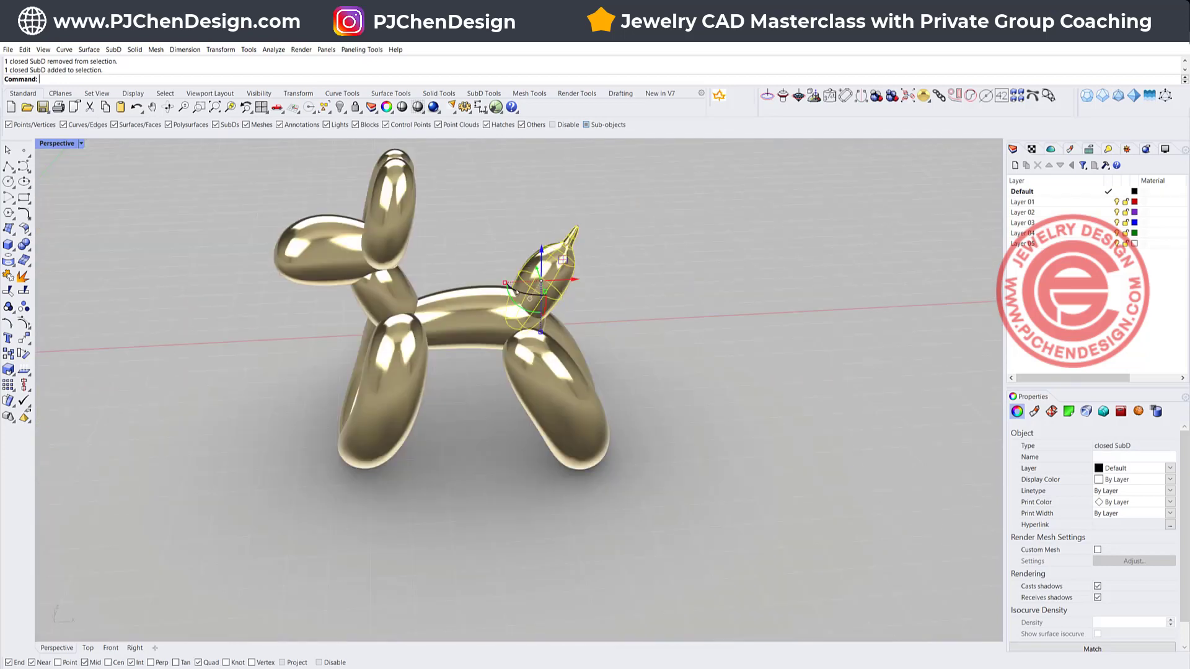
click(641, 314)
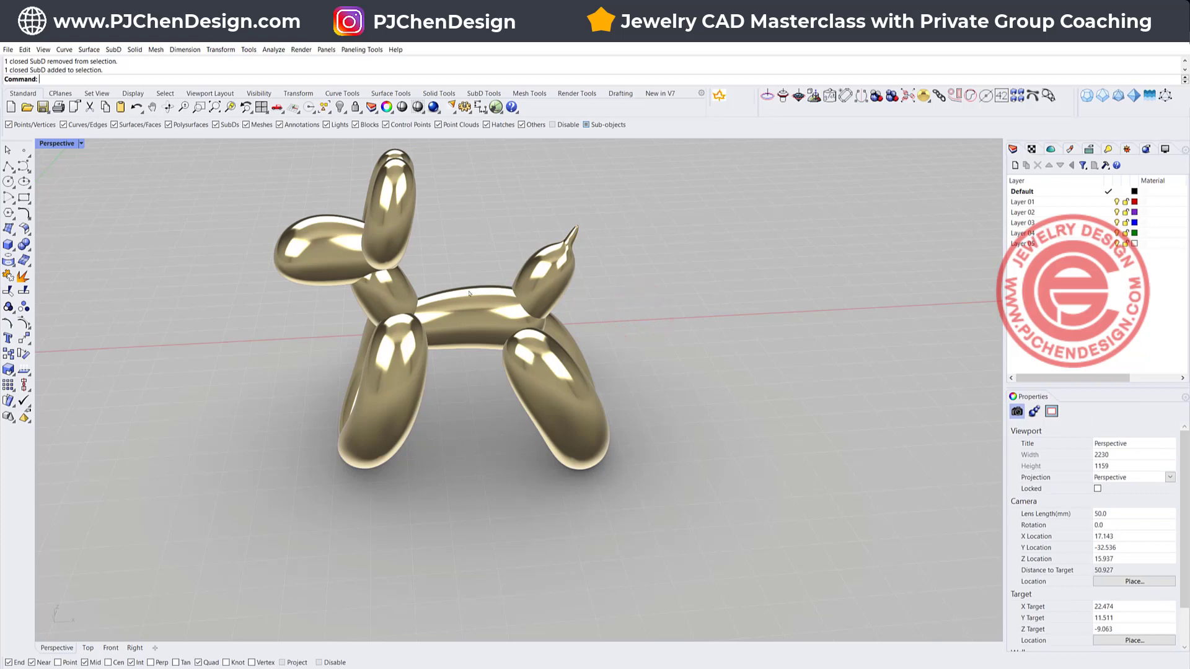
Step: Return the Perspective viewport to Ghosted display, with the whole dog in view and nothing selected
click(81, 143)
click(71, 219)
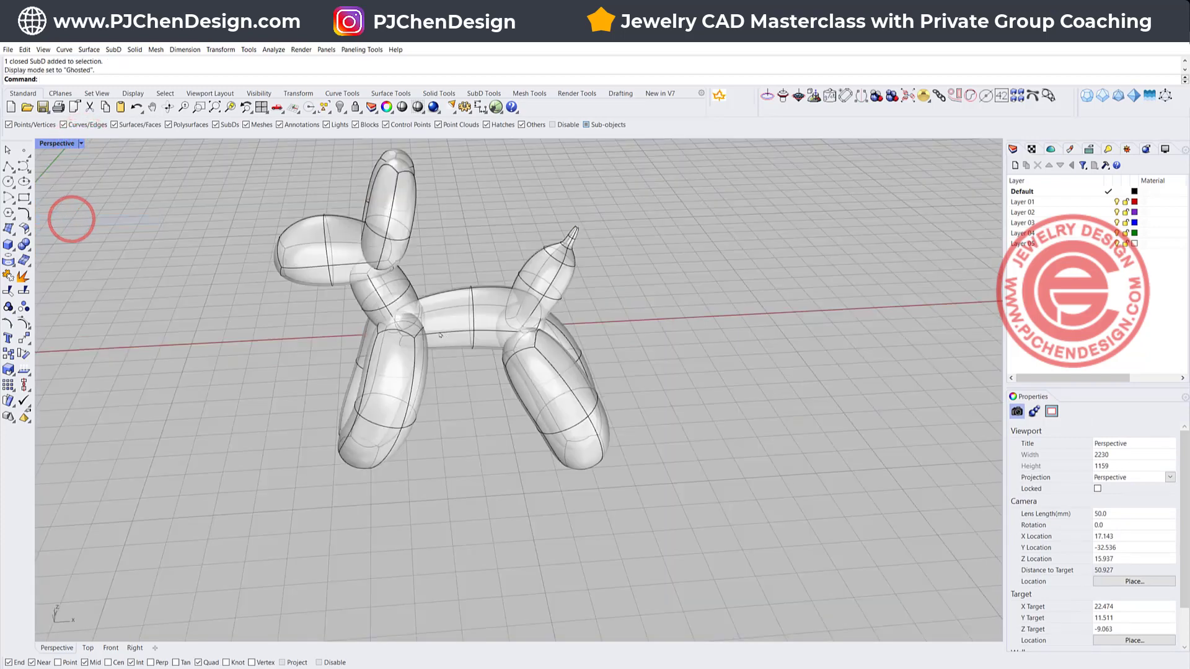
scroll(403, 287, down, 2)
right_drag(460, 281, 466, 305)
click(353, 291)
click(478, 258)
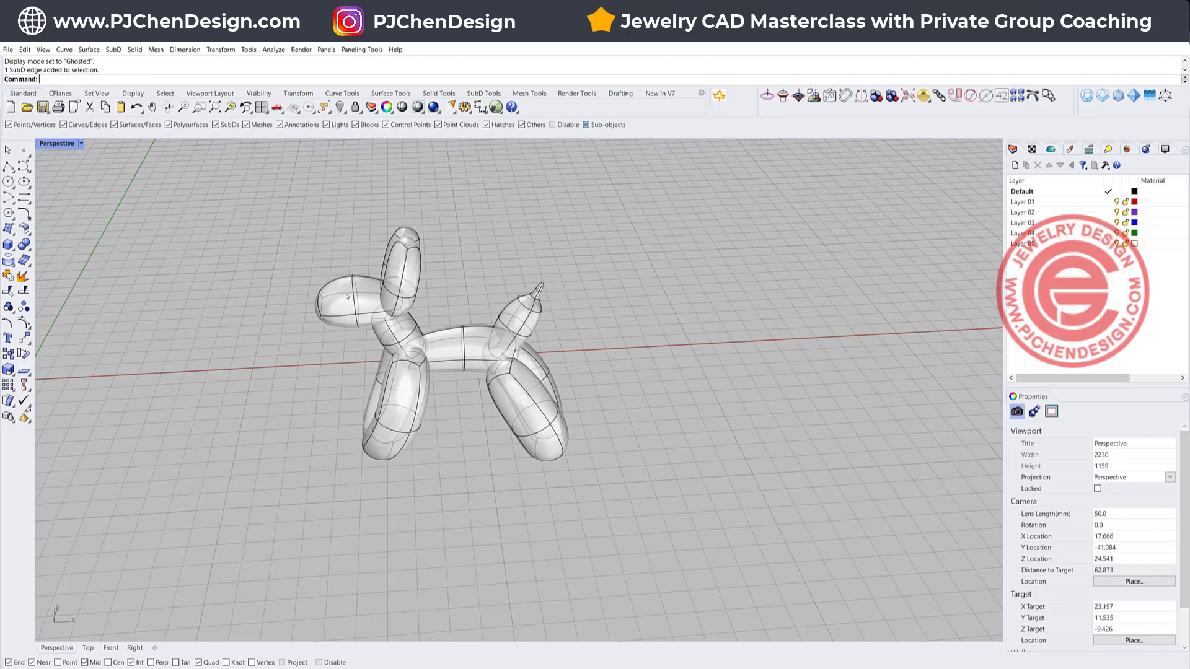
Step: Convert all of the dog's SubDs to NURBS with DeleteInputObjects set to No, and move the original SubD dog aside along X
drag(273, 209, 652, 521)
click(478, 90)
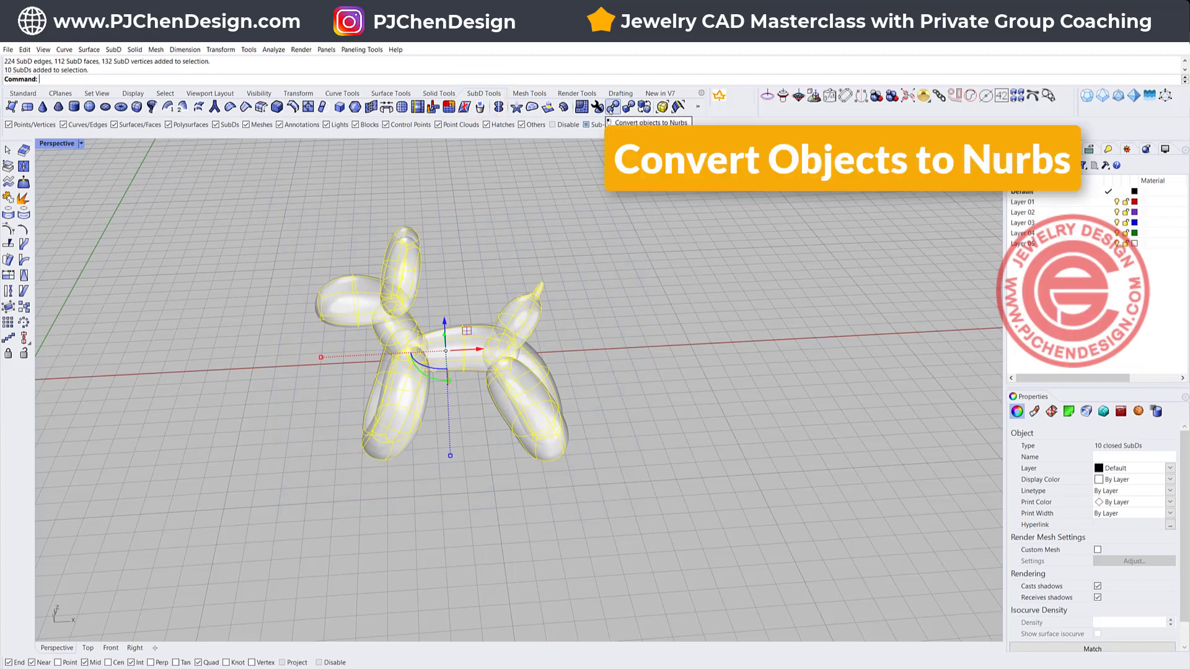
click(613, 107)
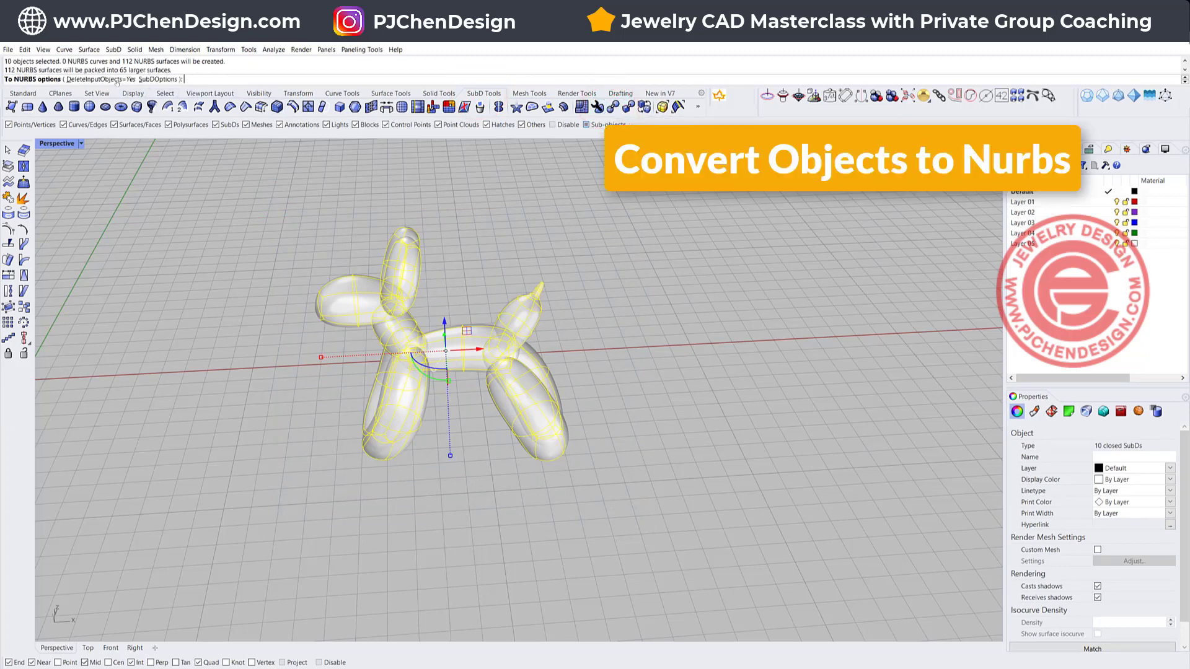
click(115, 80)
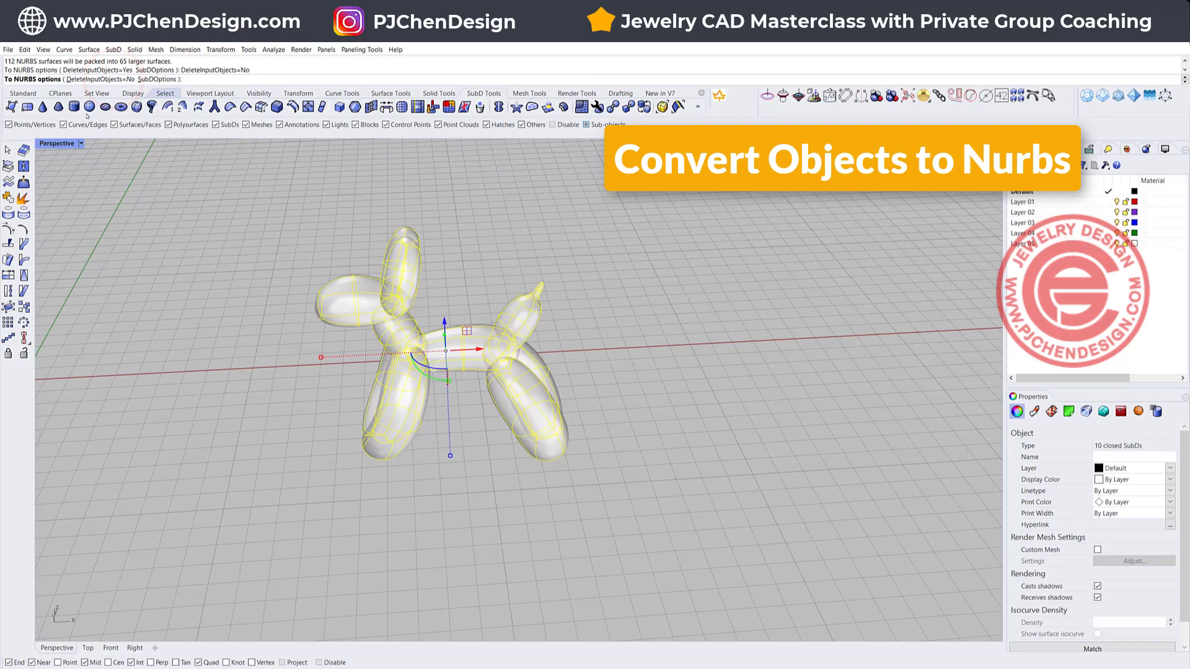
key(Return)
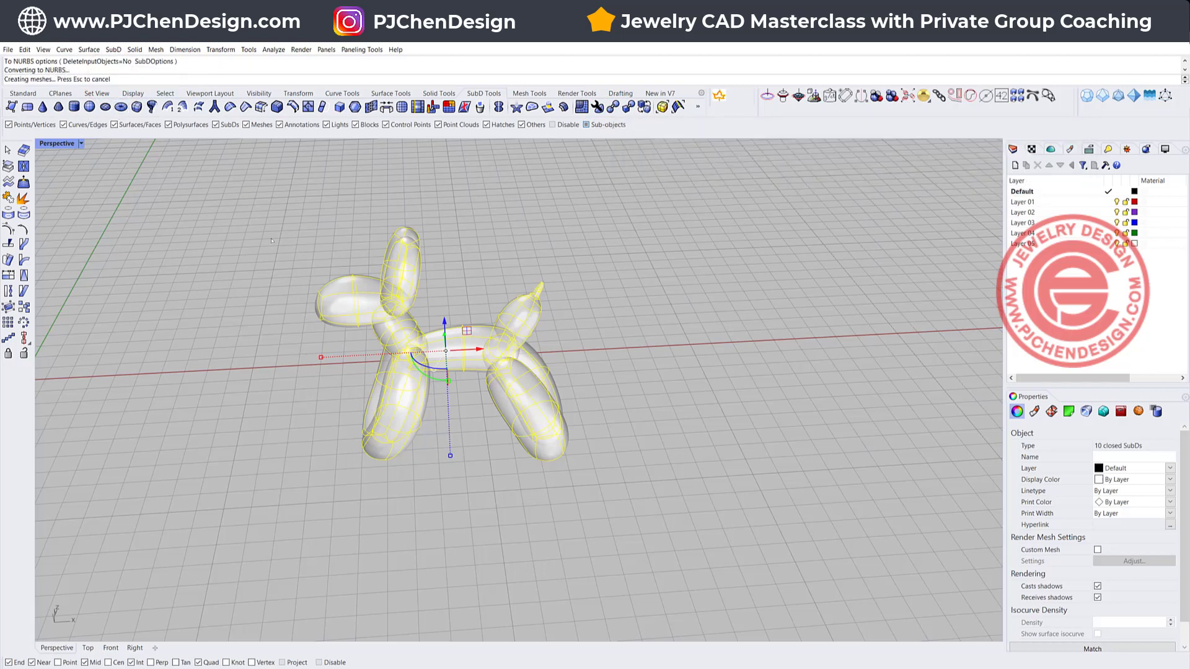
drag(478, 349, 155, 367)
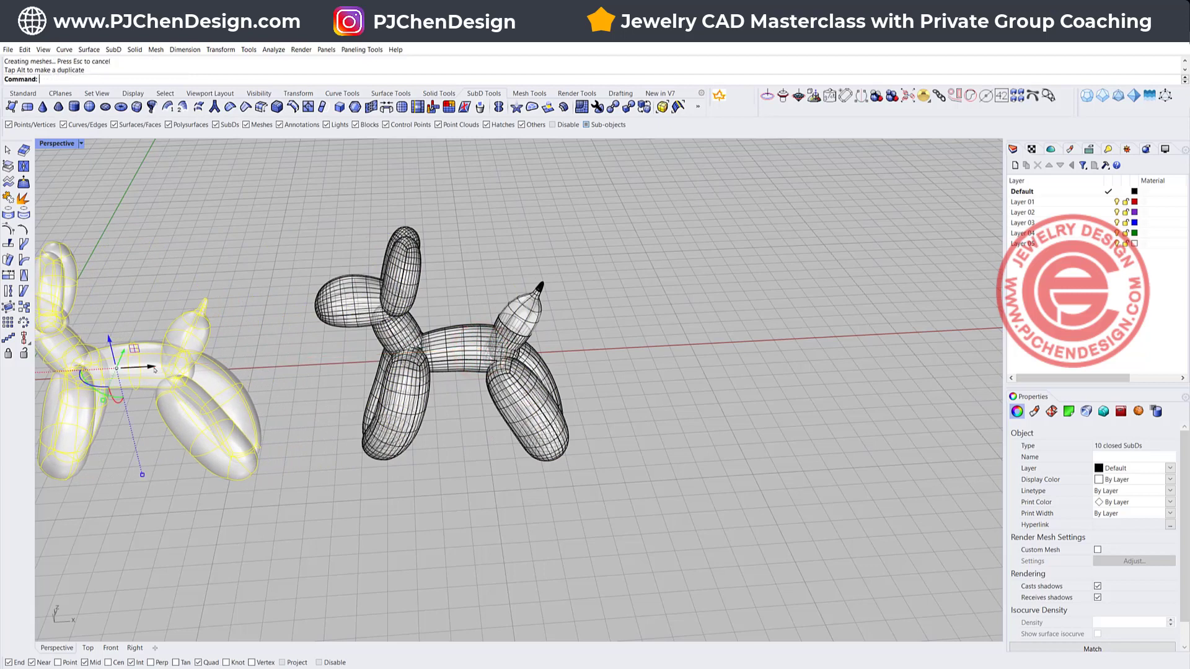
Step: Select all ten NURBS polysurfaces of the converted dog and merge them with Boolean Union
click(407, 272)
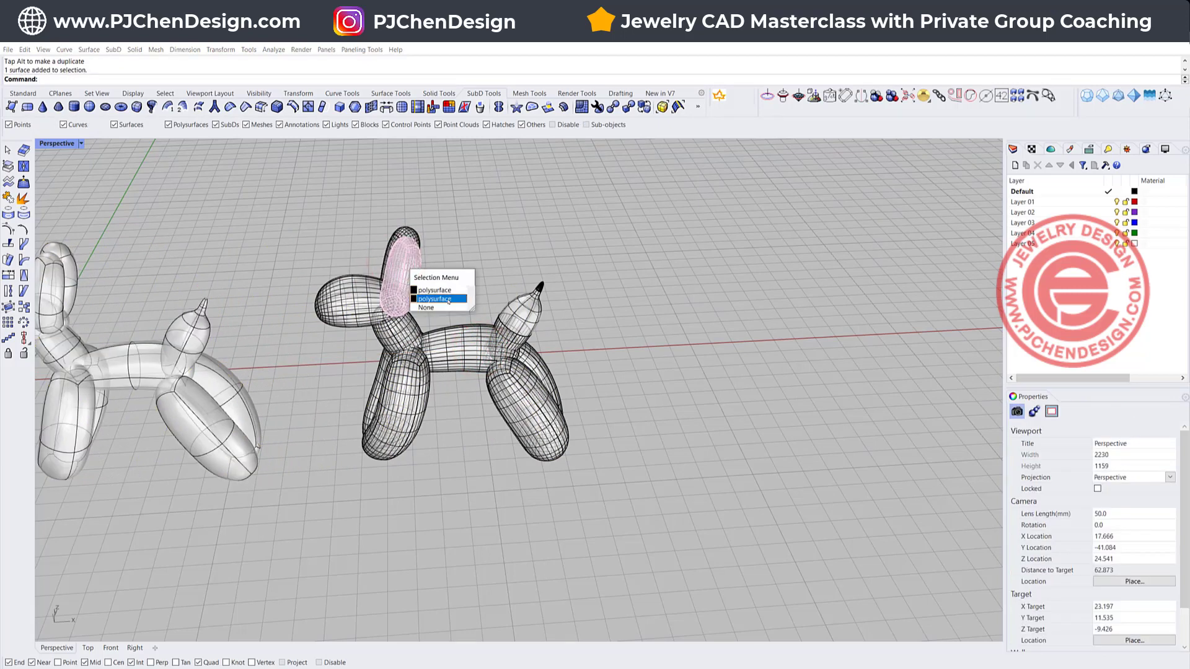
click(503, 250)
drag(262, 193, 305, 245)
drag(452, 379, 673, 573)
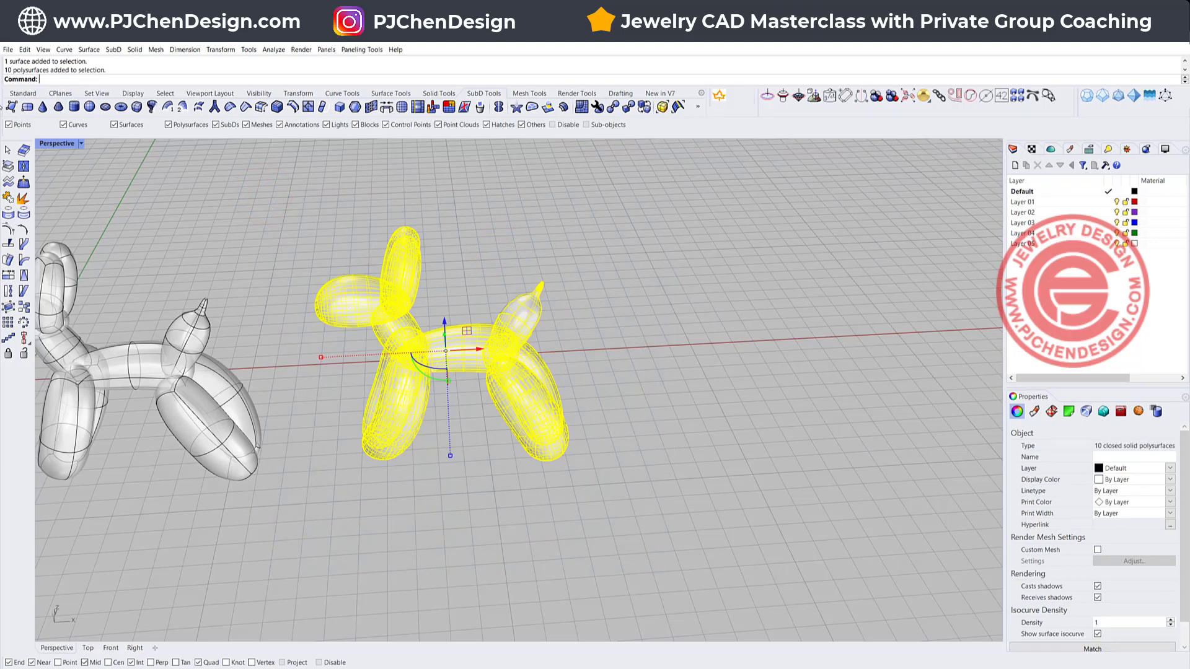
click(23, 93)
click(24, 246)
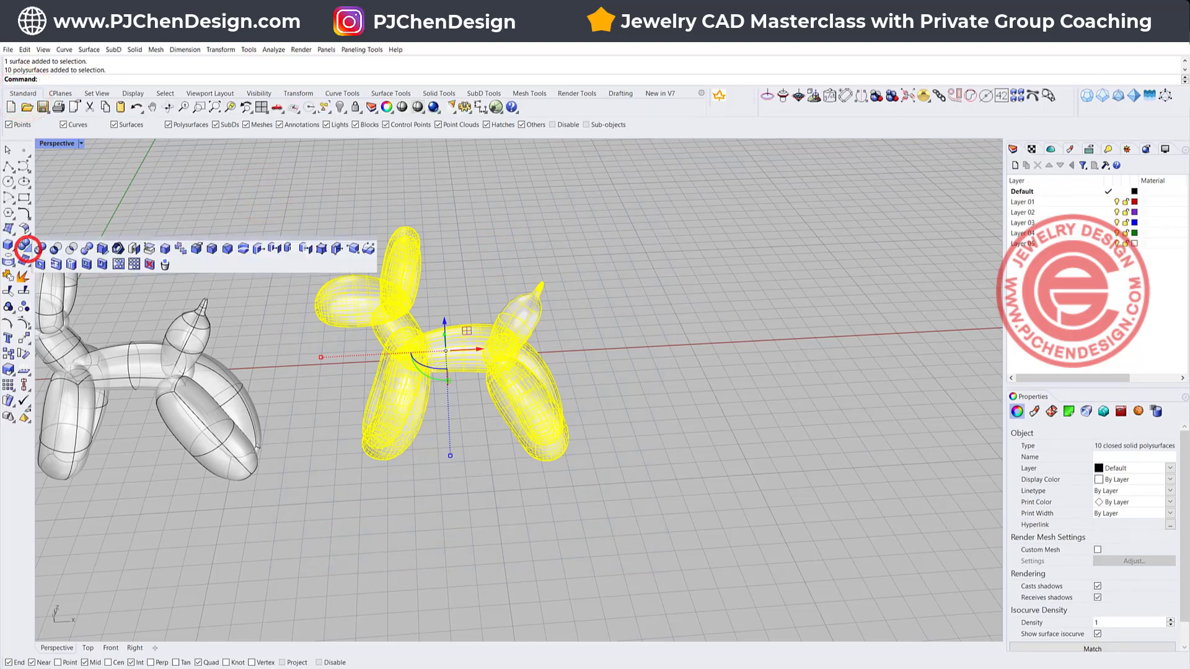
click(40, 248)
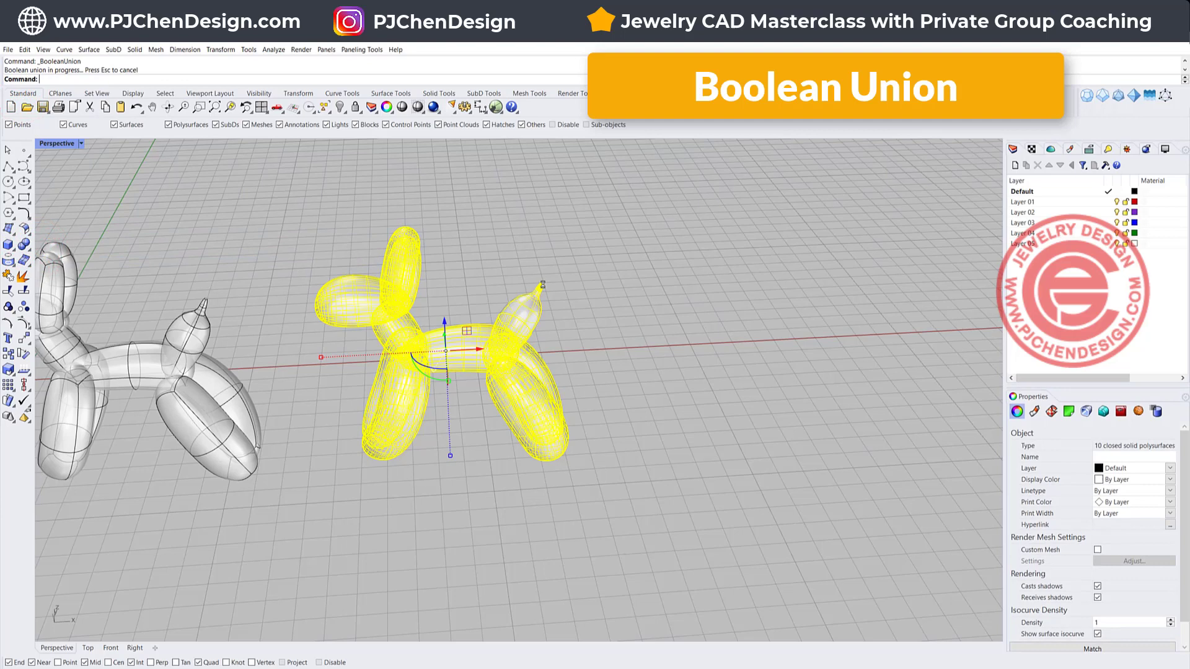
click(608, 285)
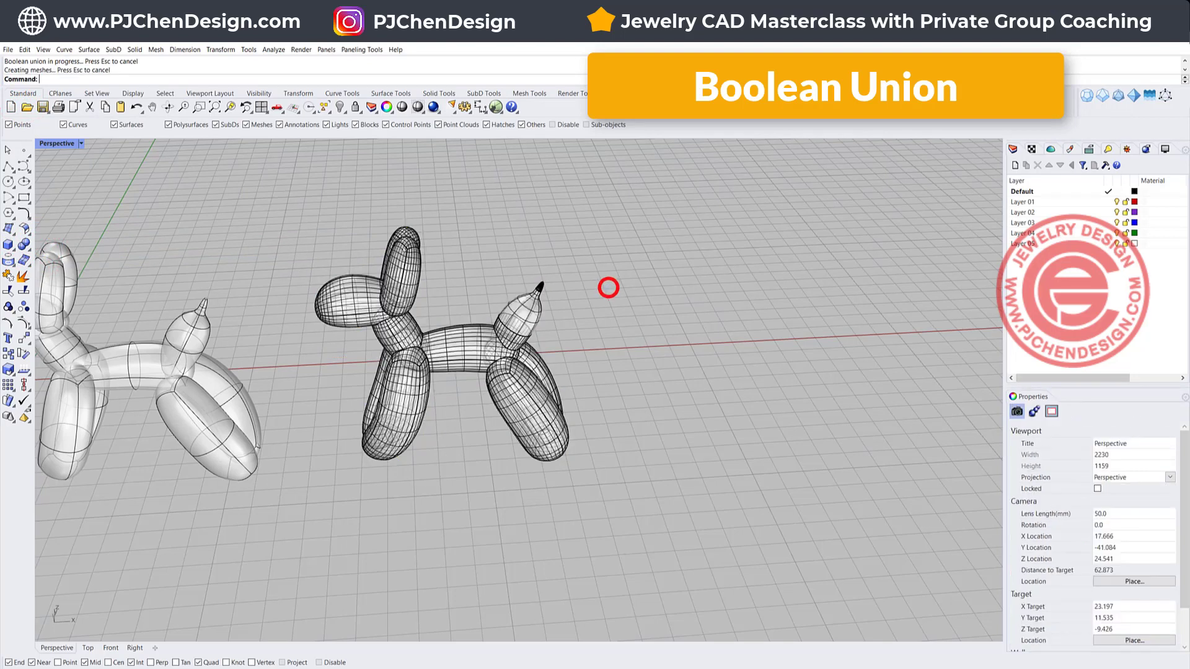
Step: Inspect the united dog's body and tail joints in Rendered display, and return to Ghosted display
click(81, 143)
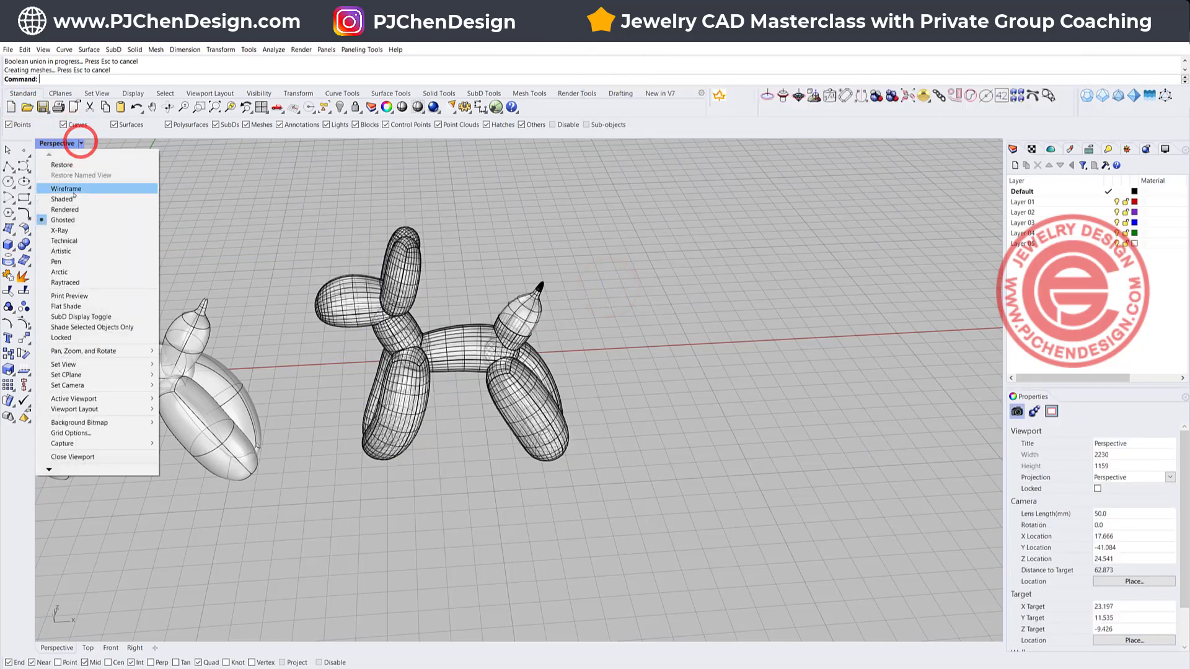
click(65, 209)
scroll(621, 339, up, 5)
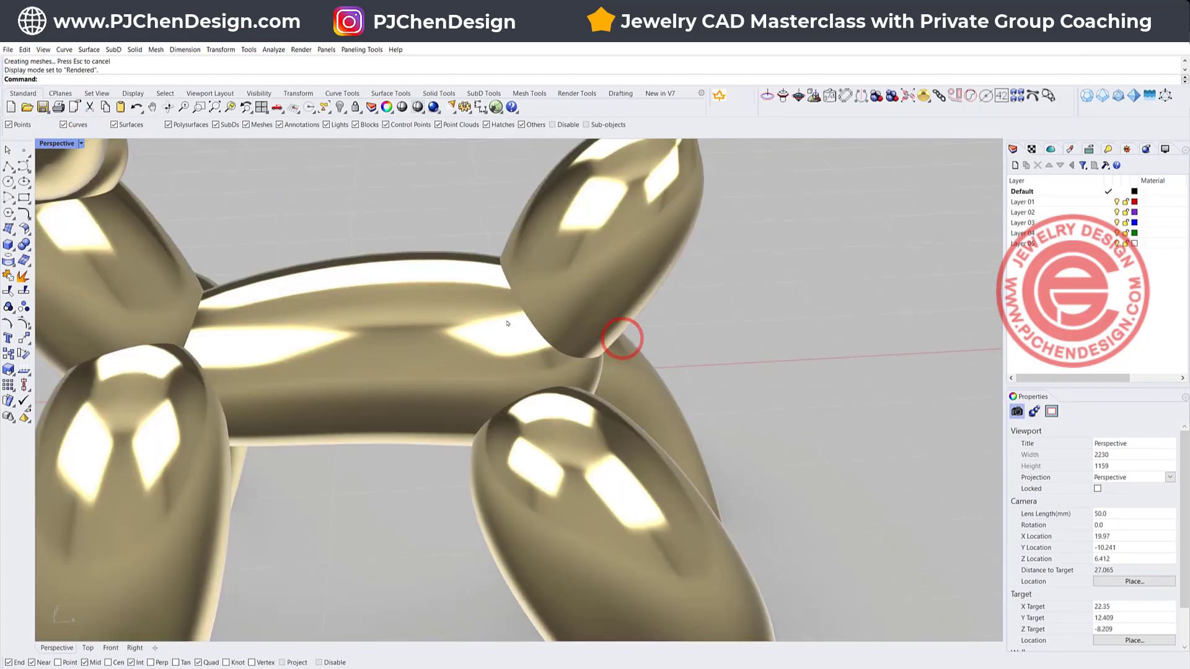
scroll(142, 185, down, 5)
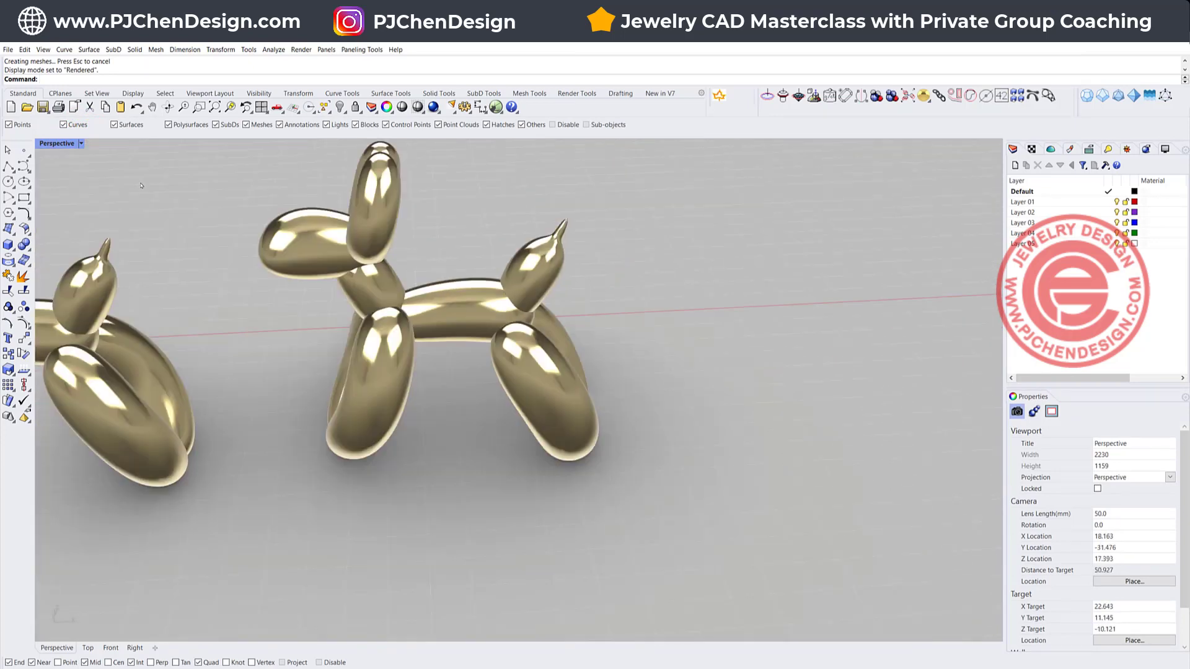
click(81, 144)
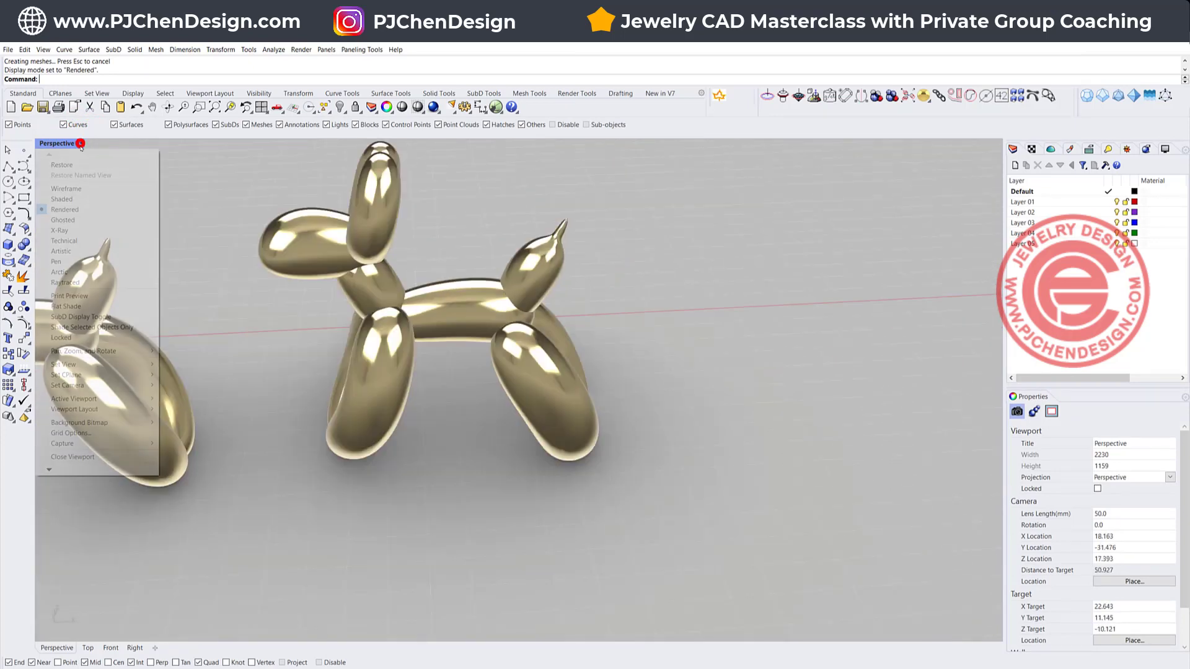
click(75, 221)
Step: Start QuadRemesh on the united dog polysurface and enable the remesh preview
click(451, 300)
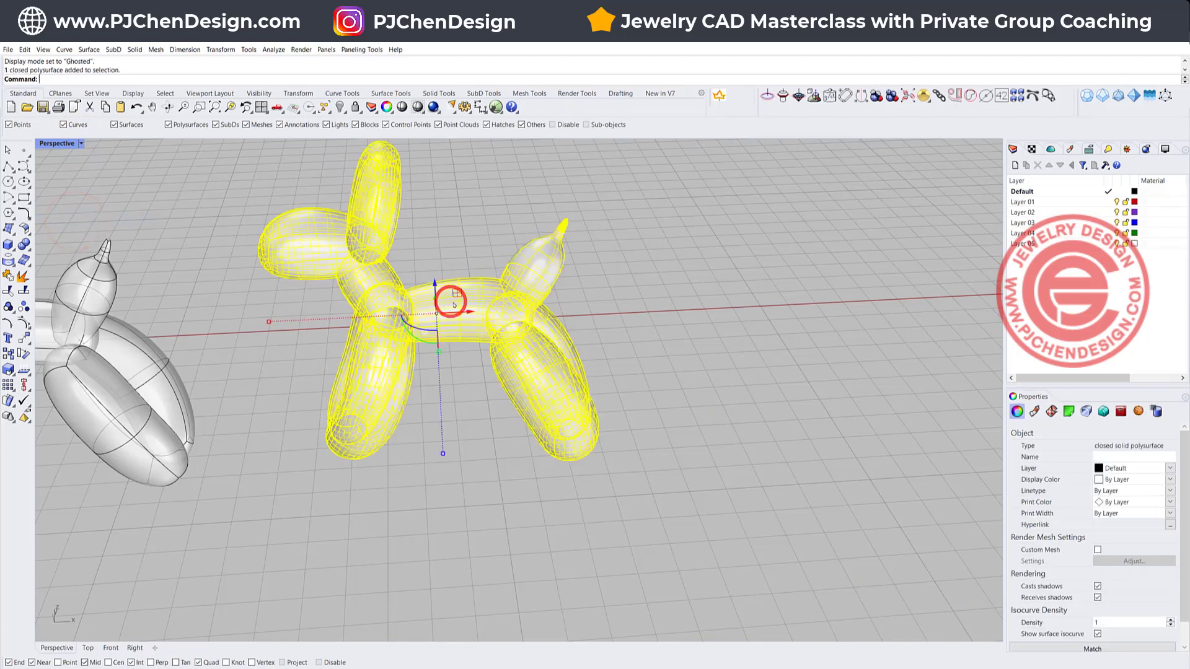
click(484, 93)
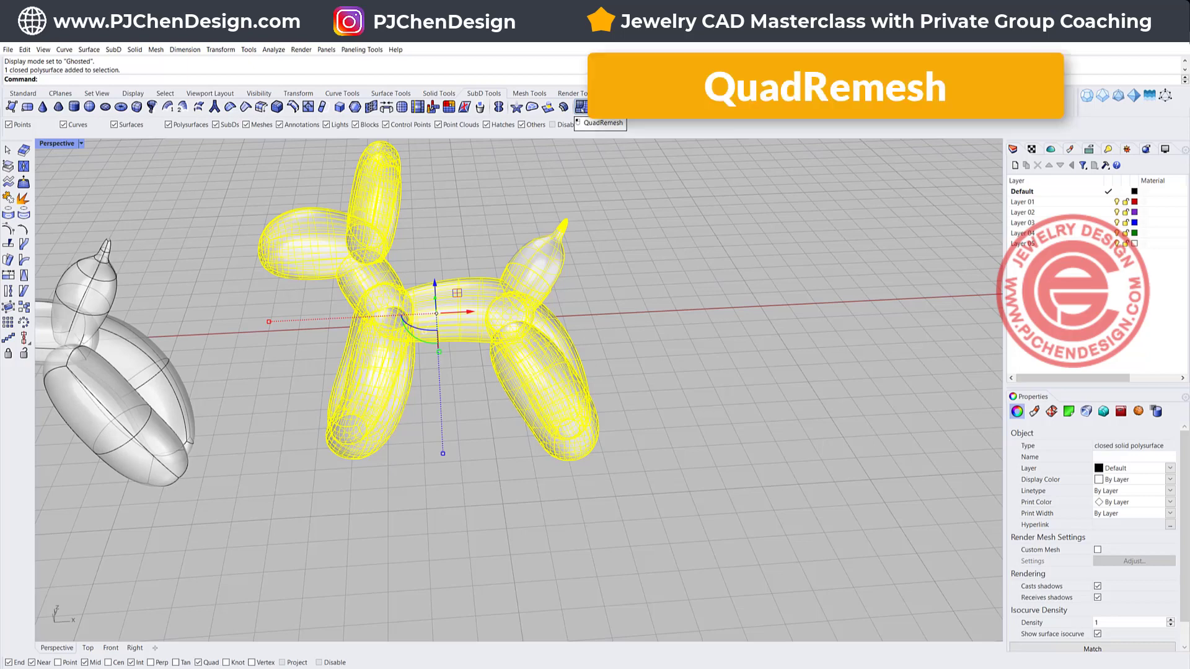
click(580, 107)
drag(416, 175, 854, 201)
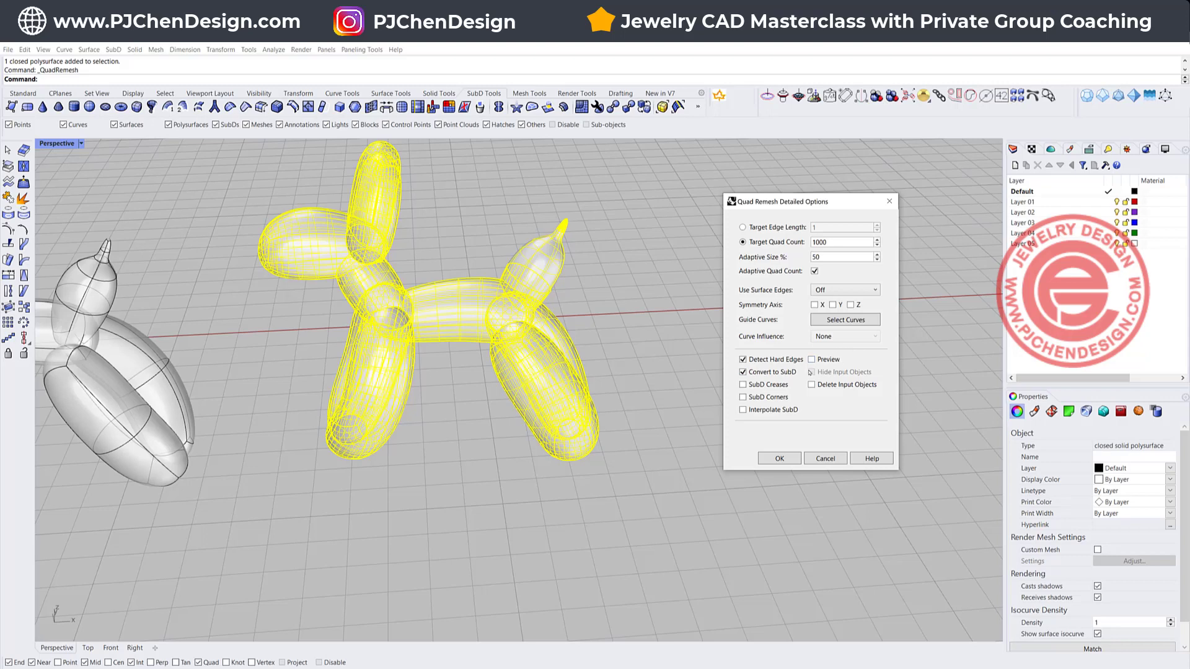
click(811, 359)
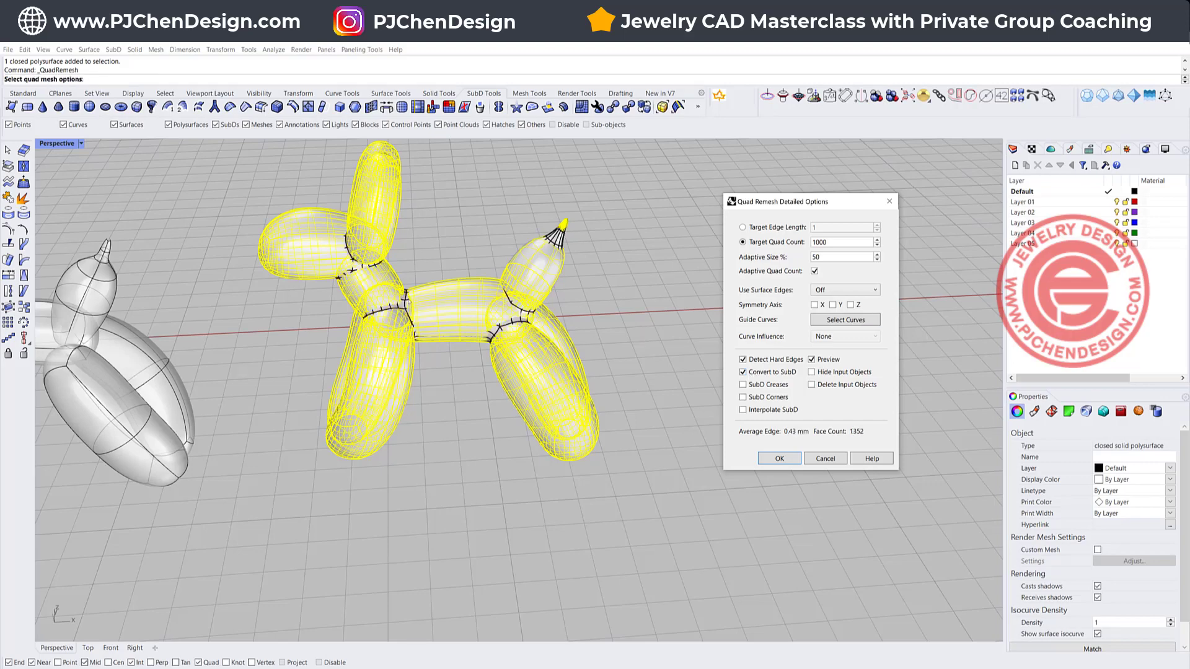
Step: Inspect the previewed joints and create the remeshed SubD dog with a target quad count of 1000 and Convert to SubD enabled
scroll(412, 307, up, 5)
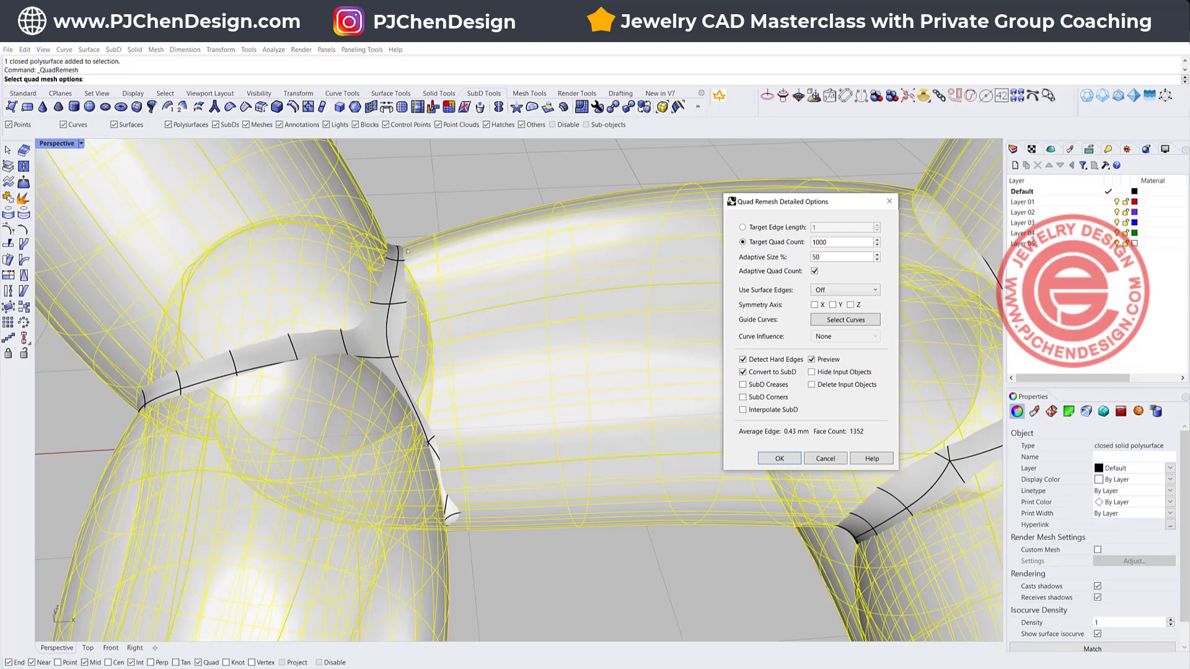
double_click(822, 242)
scroll(695, 390, down, 5)
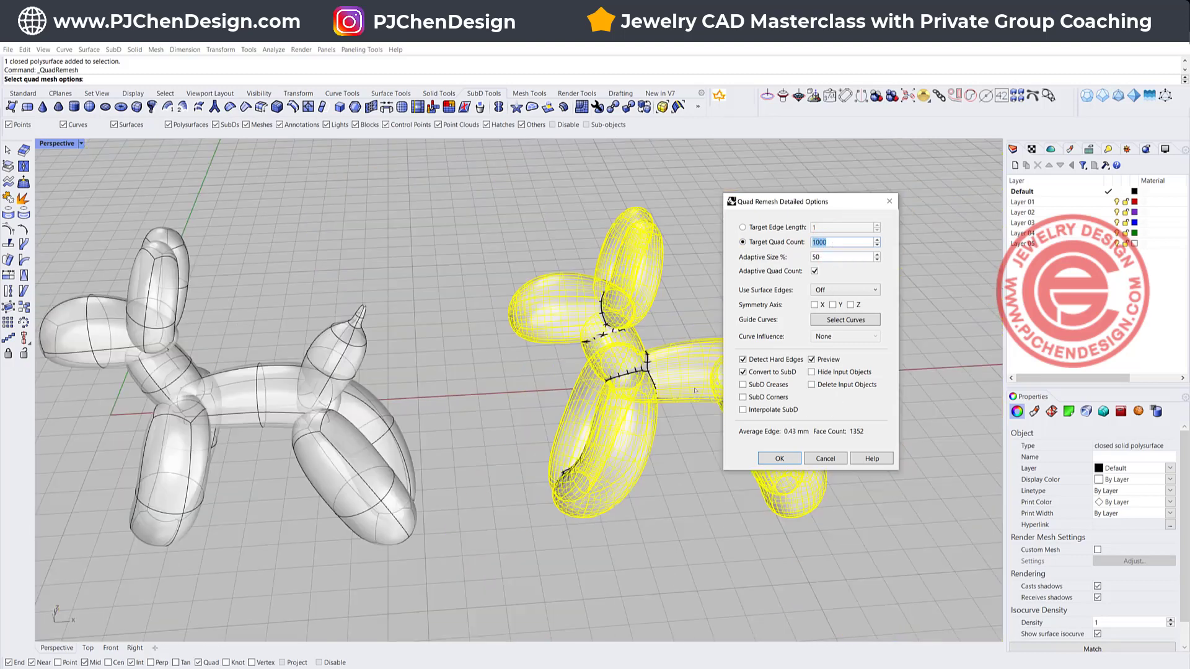
click(779, 459)
scroll(534, 379, up, 5)
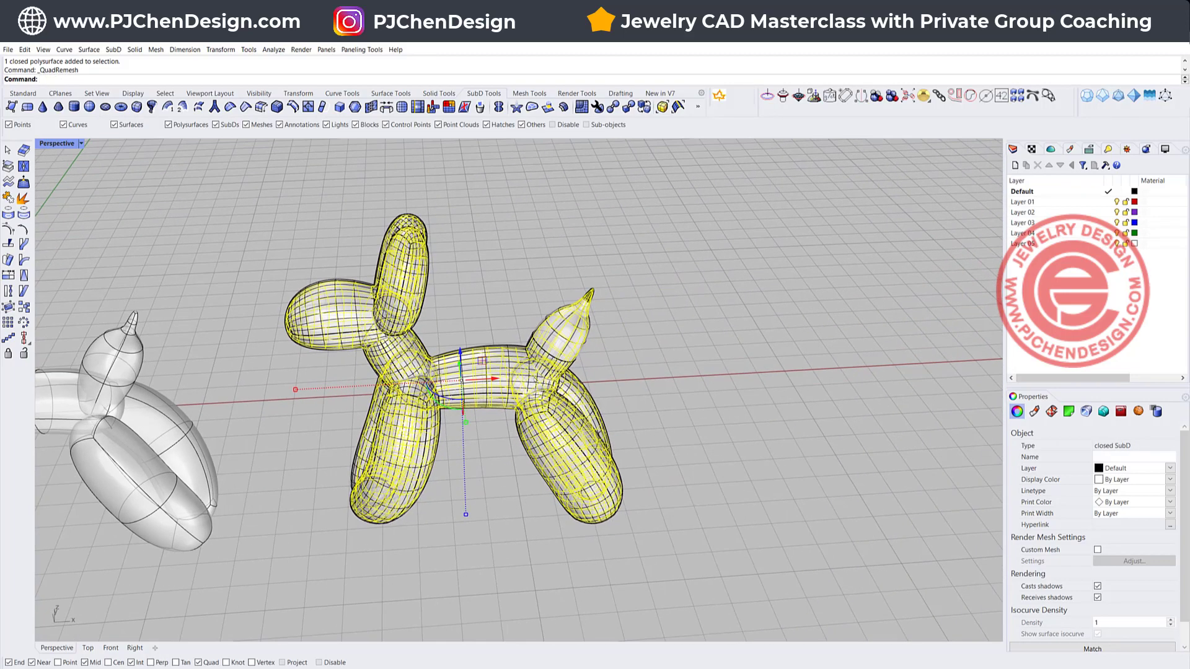
Step: Move the remeshed SubD dog along the X axis until it stands clear beside the united polysurface dog
key(alt)
drag(491, 377, 799, 395)
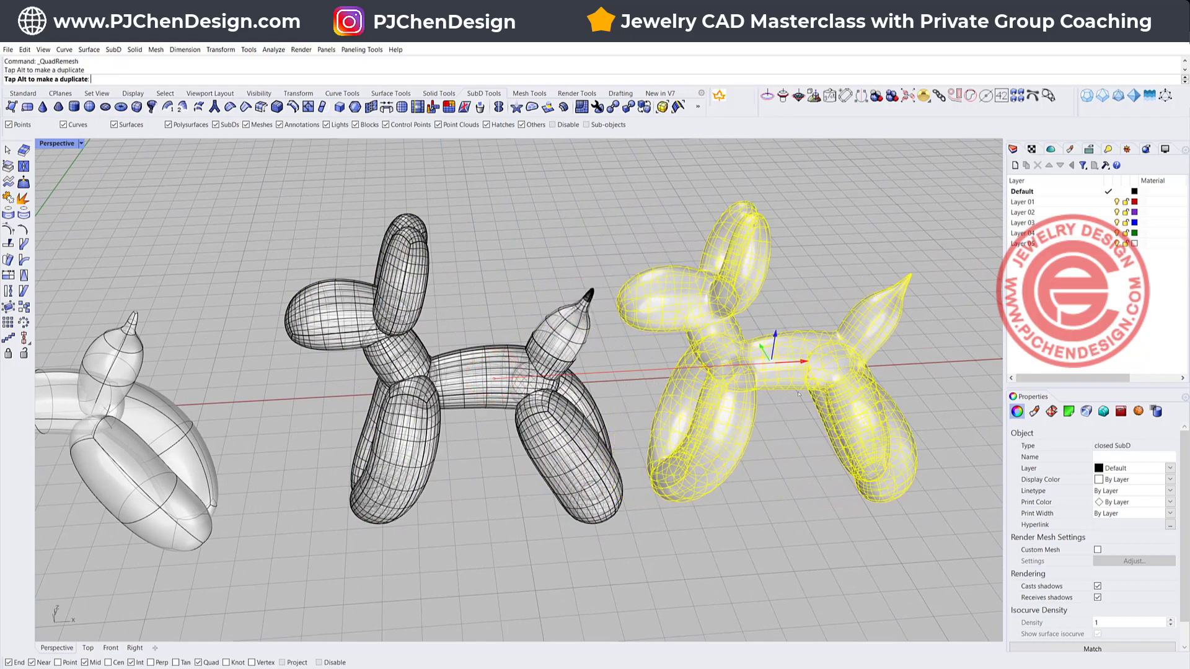
click(779, 494)
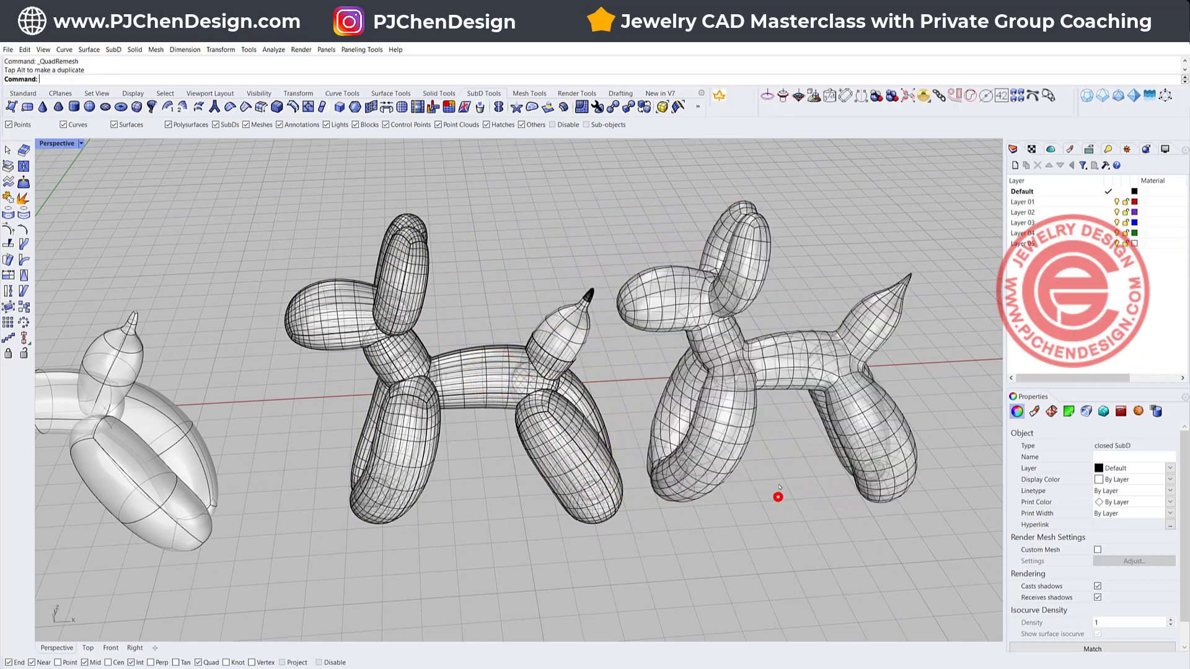
Step: Set the Perspective viewport to Rendered display and check the body and tail of the original multi-part SubD dog
click(80, 144)
click(68, 209)
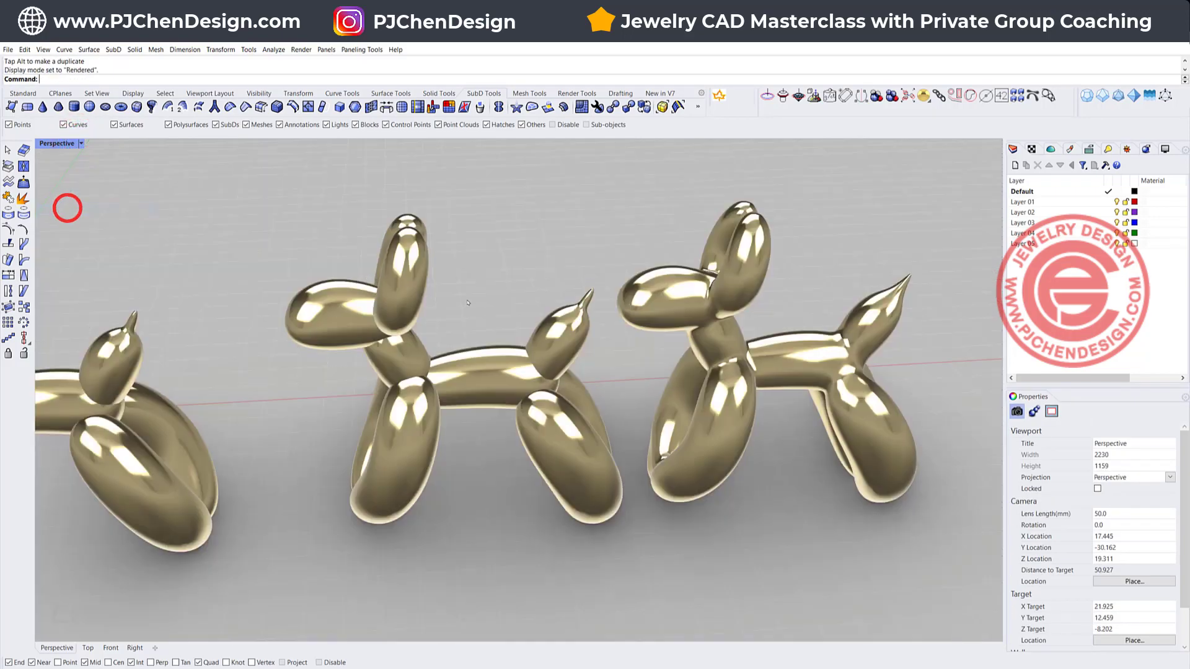
scroll(468, 302, down, 5)
scroll(384, 347, up, 8)
click(452, 358)
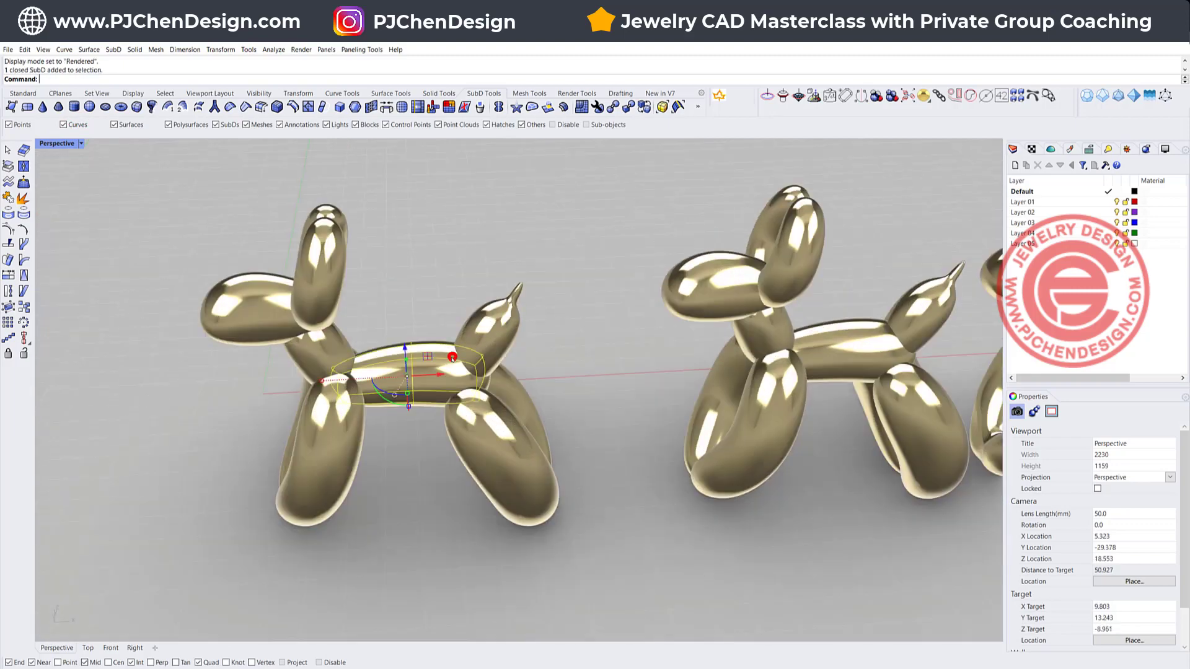
click(478, 324)
click(639, 364)
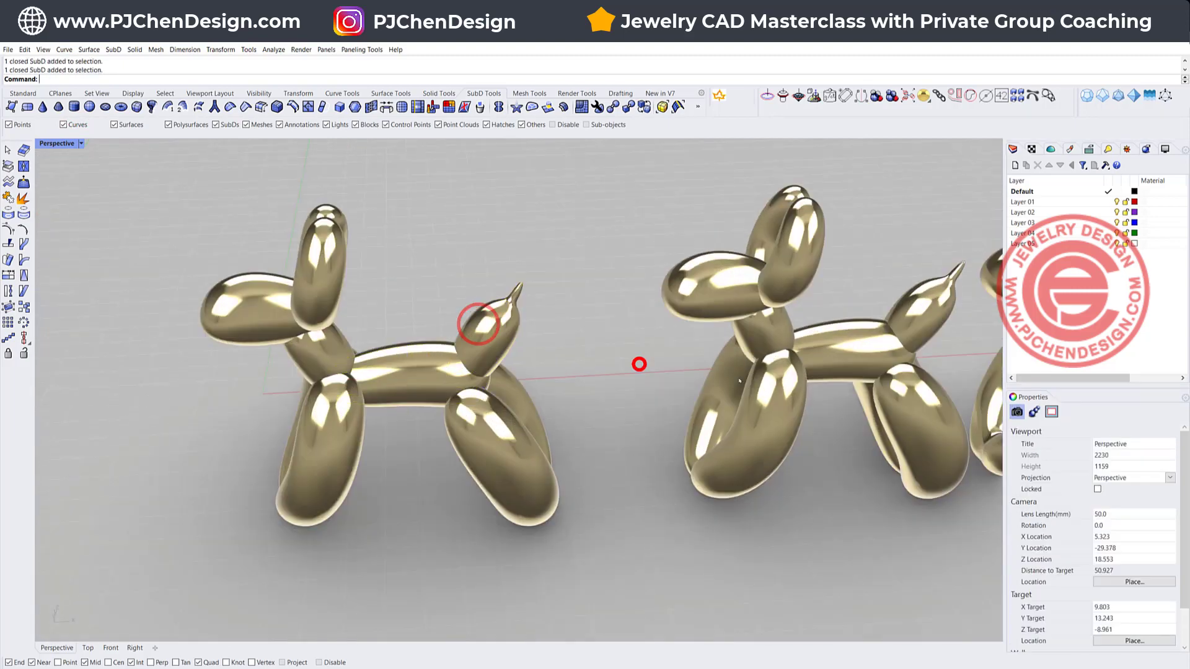
Step: Check the Boolean-united dog as a single object, and examine the remeshed dog's body, leg and tail joints up close
scroll(563, 361, down, 4)
click(553, 362)
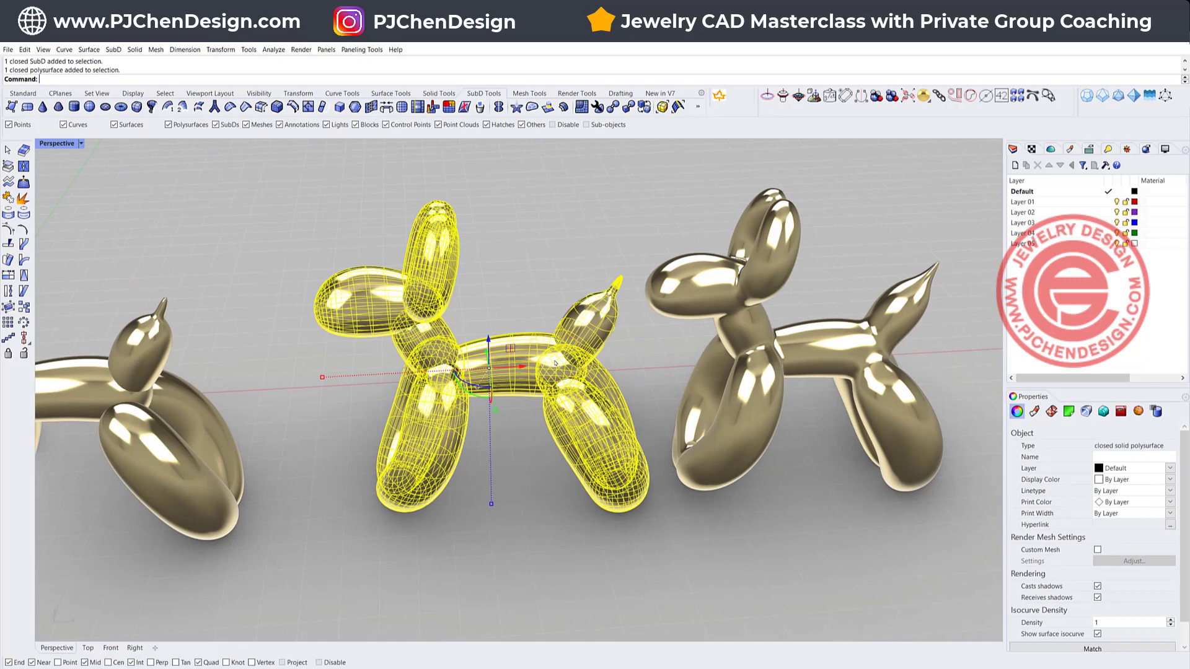
shift+right_drag(685, 368, 484, 395)
click(635, 463)
scroll(700, 372, up, 6)
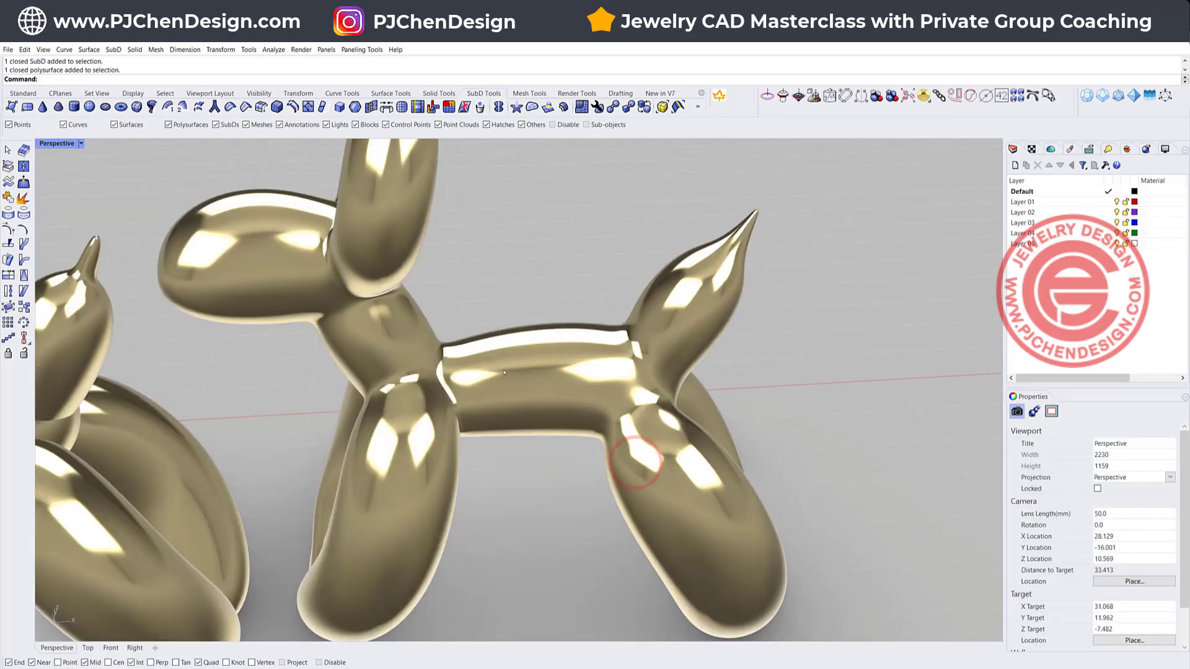
scroll(655, 348, up, 2)
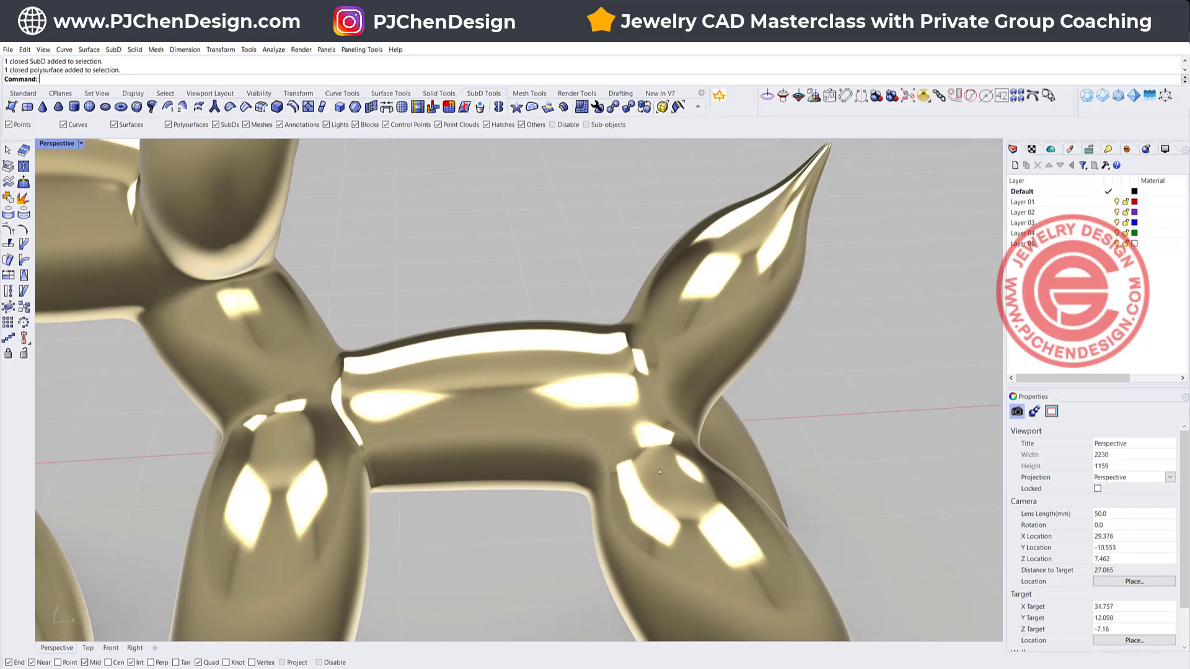
Step: Compare the joints of the Boolean-united dog with those of the remeshed SubD dog from several angles
scroll(734, 365, down, 4)
mouse_move(610, 373)
right_down()
mouse_move(634, 371)
mouse_move(601, 377)
right_up()
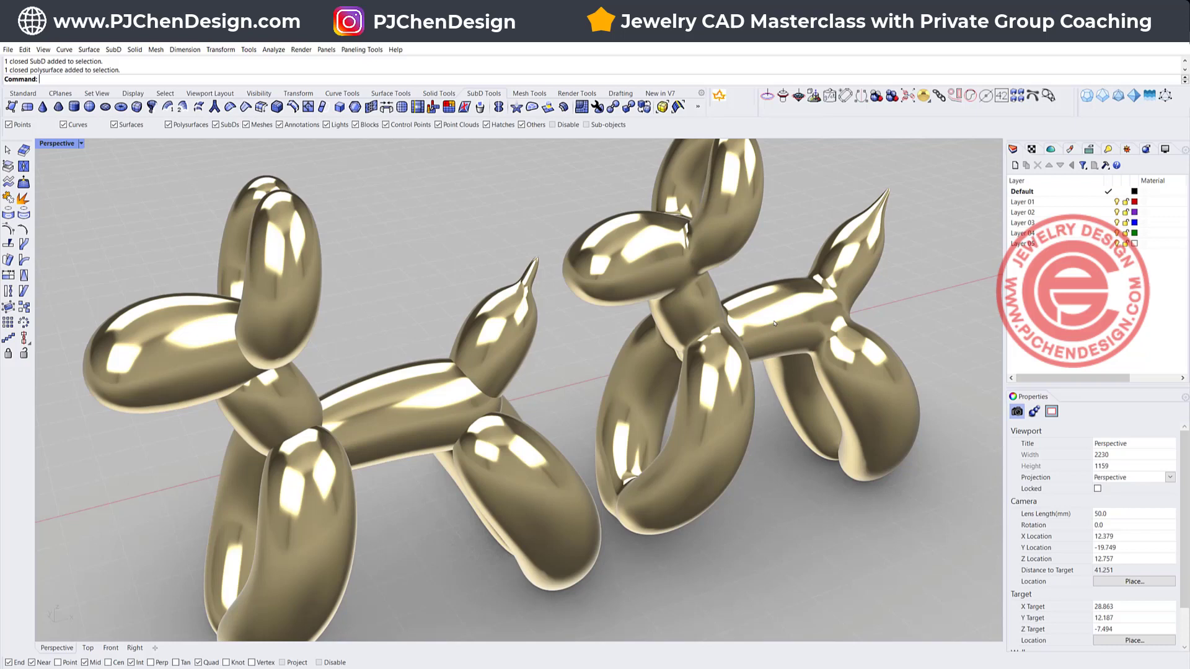
scroll(750, 325, down, 6)
right_drag(769, 346, 721, 354)
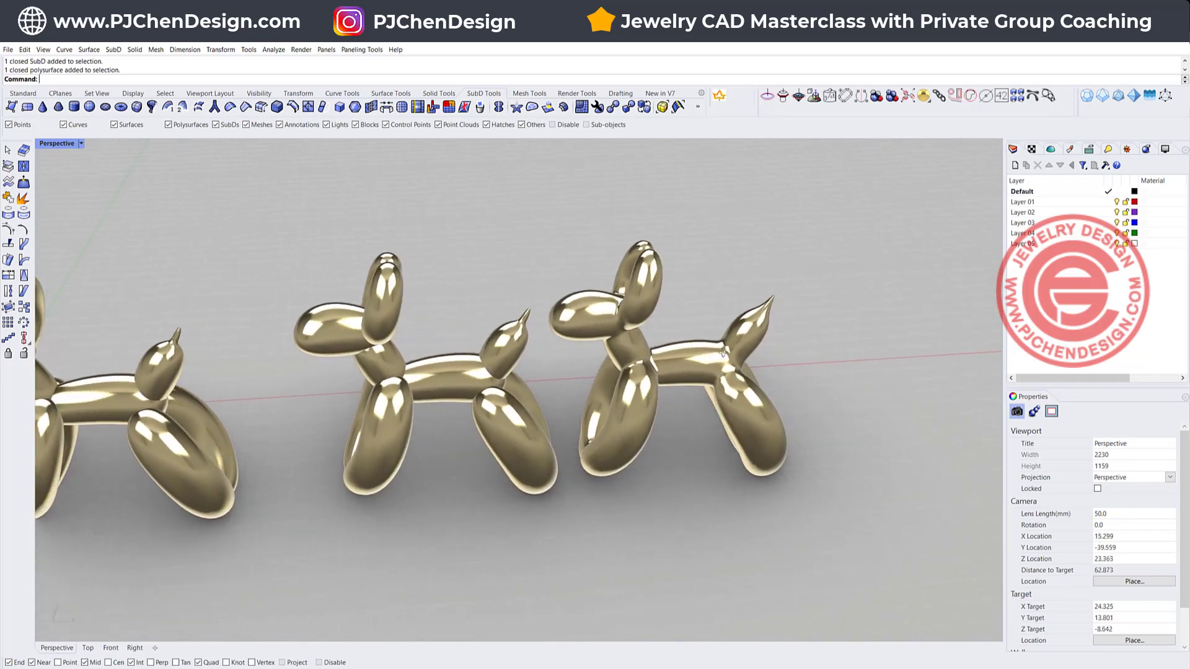
scroll(694, 367, up, 4)
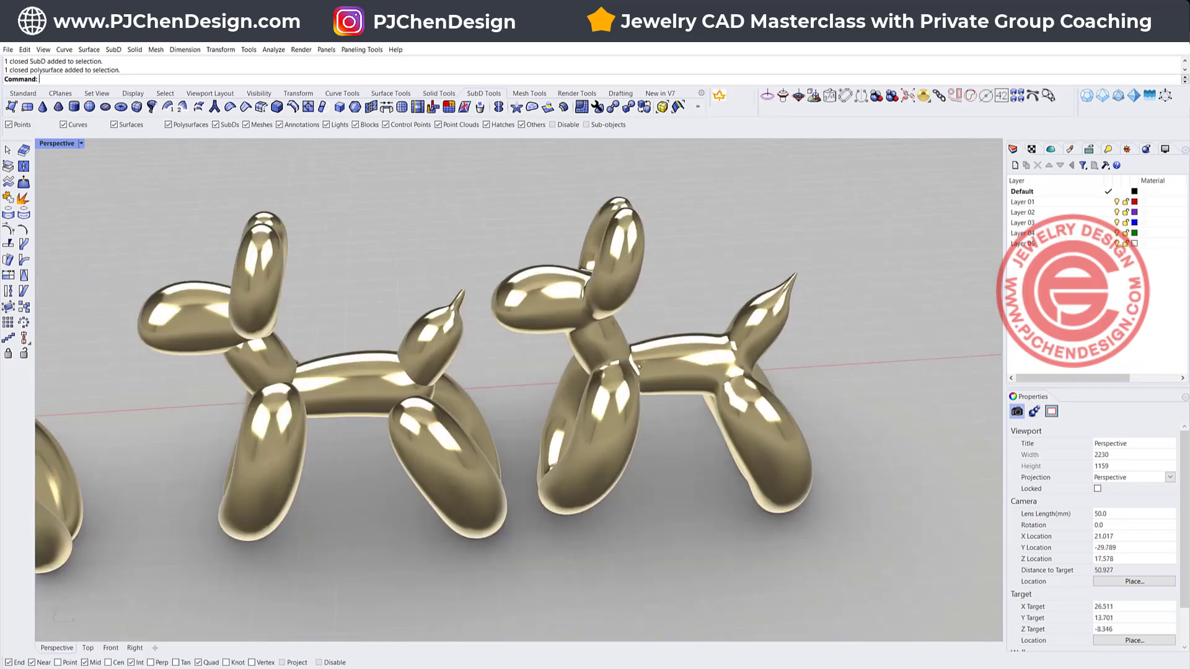
scroll(638, 366, up, 3)
right_drag(356, 407, 385, 403)
scroll(715, 352, down, 2)
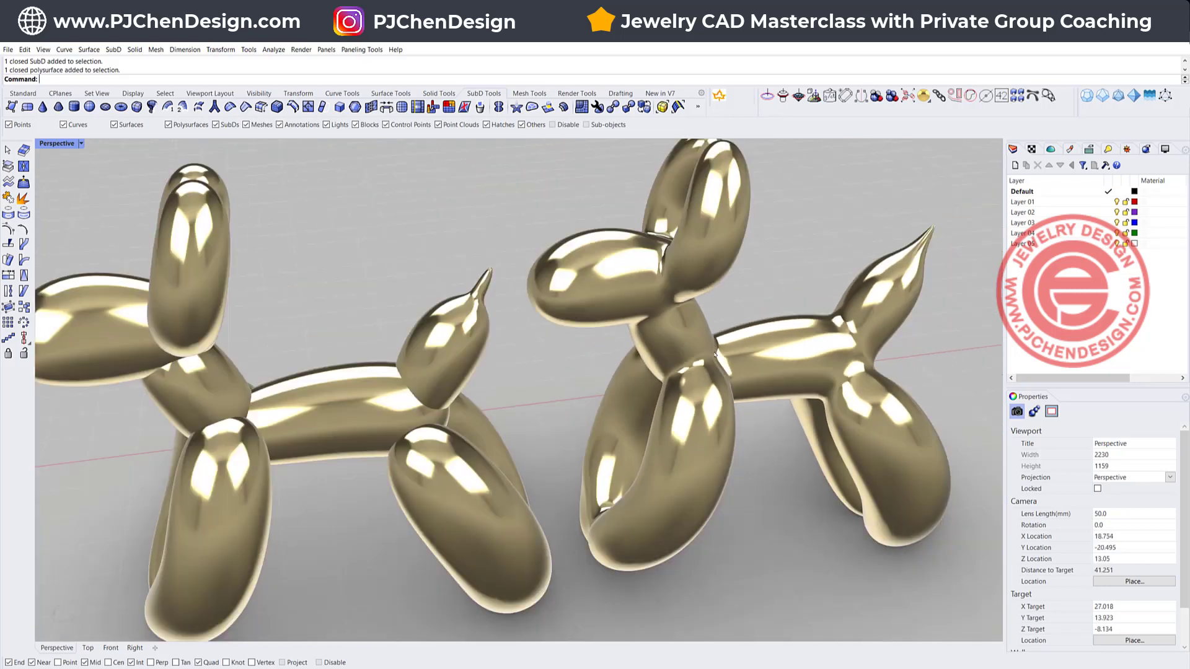